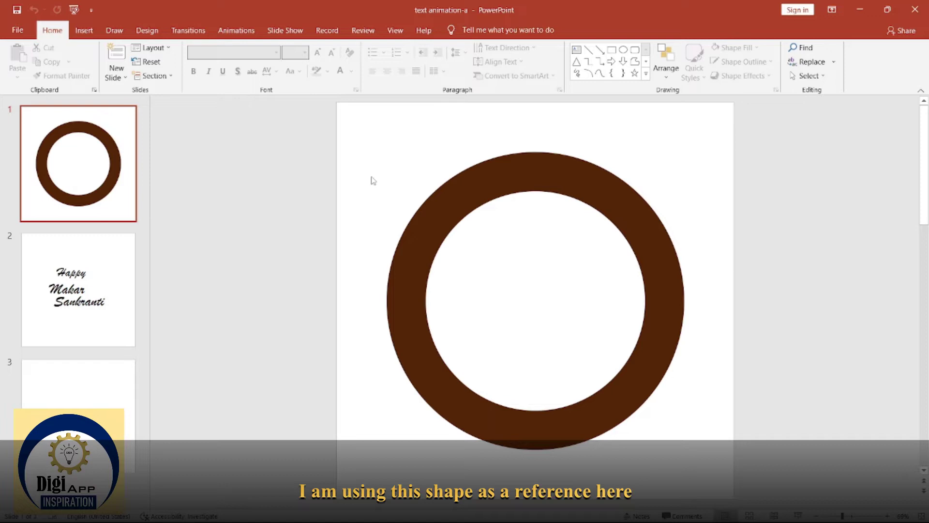
Step: Show slide 2 with the three-line script 'Happy Makar Sankranti' greeting
click(66, 269)
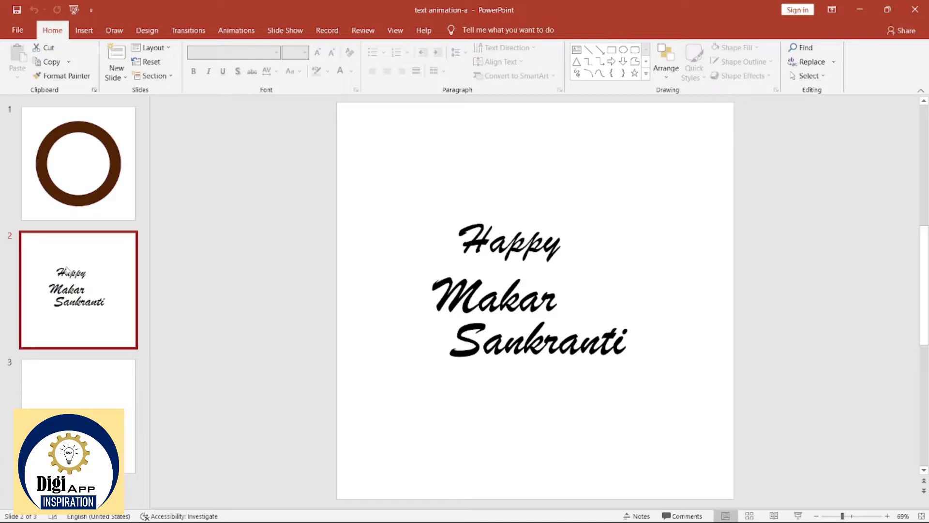
Step: Select the grouped Makar and Sankranti text and ungroup it into separate text boxes
click(526, 244)
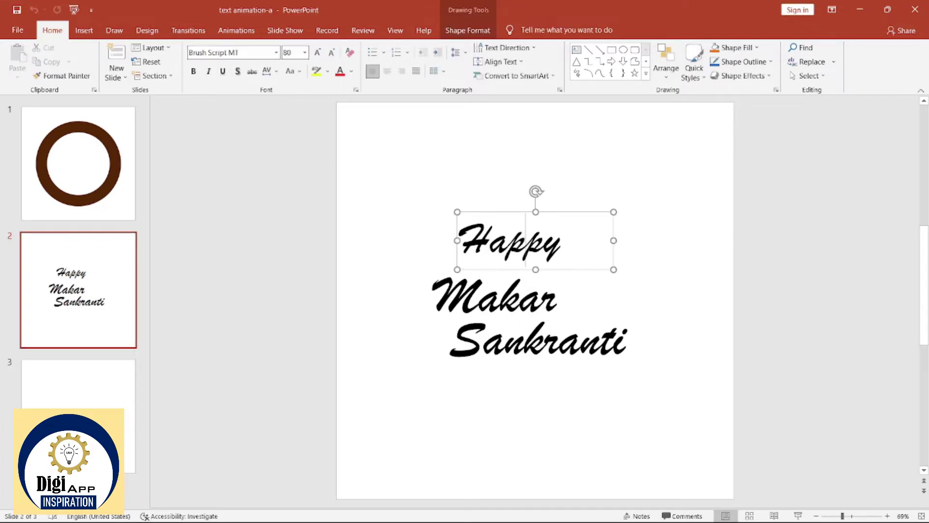
click(520, 310)
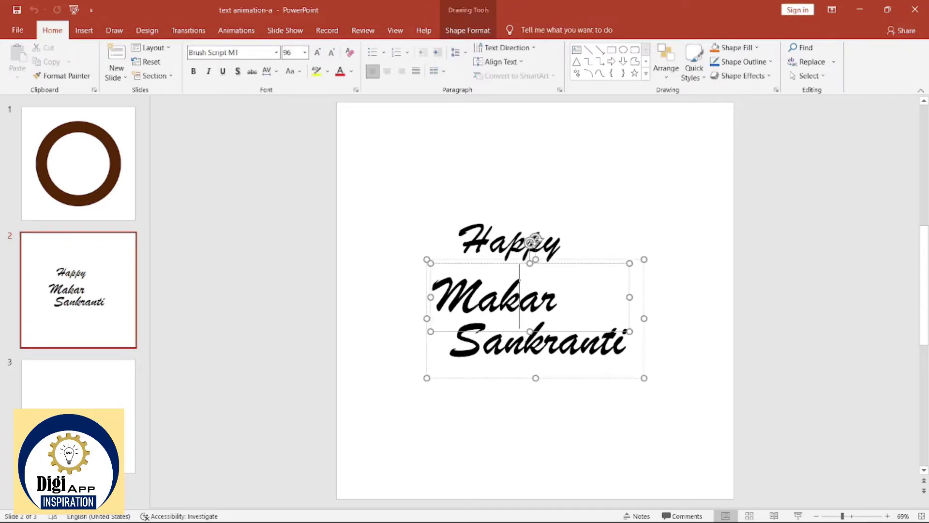
click(528, 356)
click(520, 308)
click(524, 339)
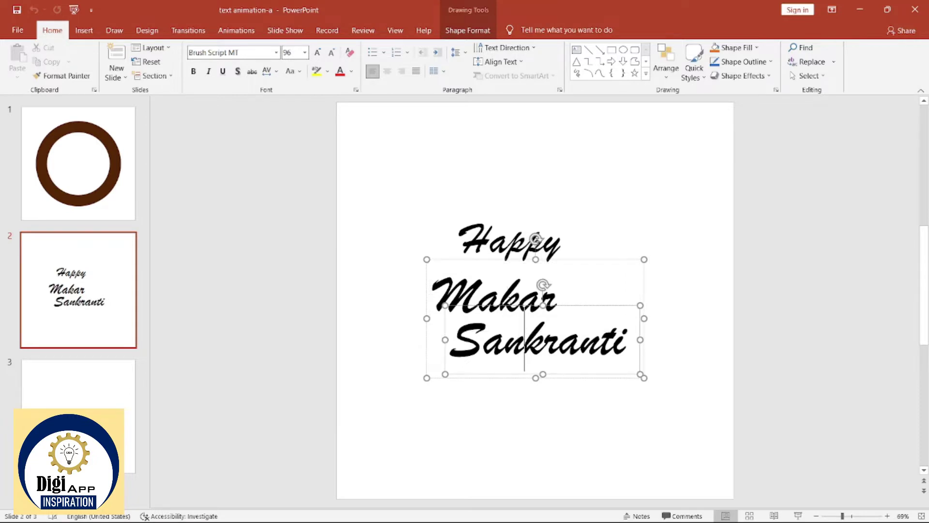
click(499, 295)
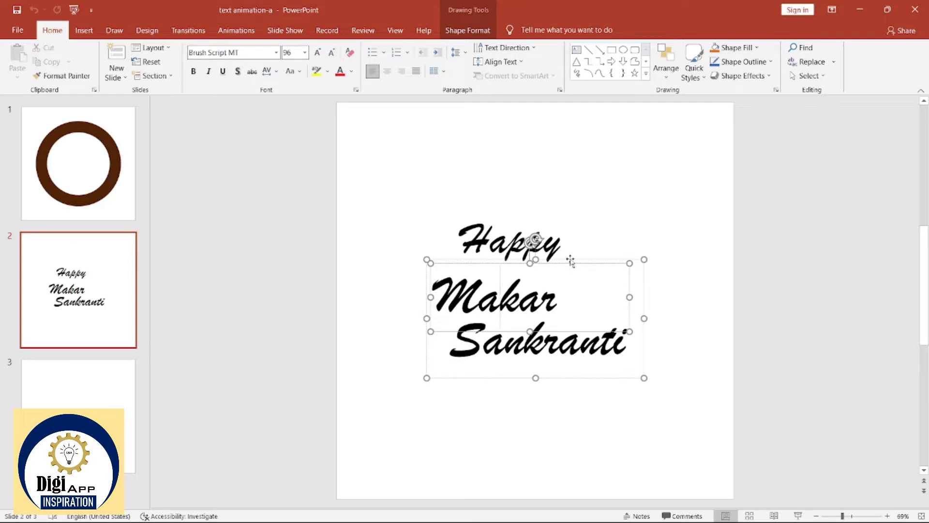
click(570, 260)
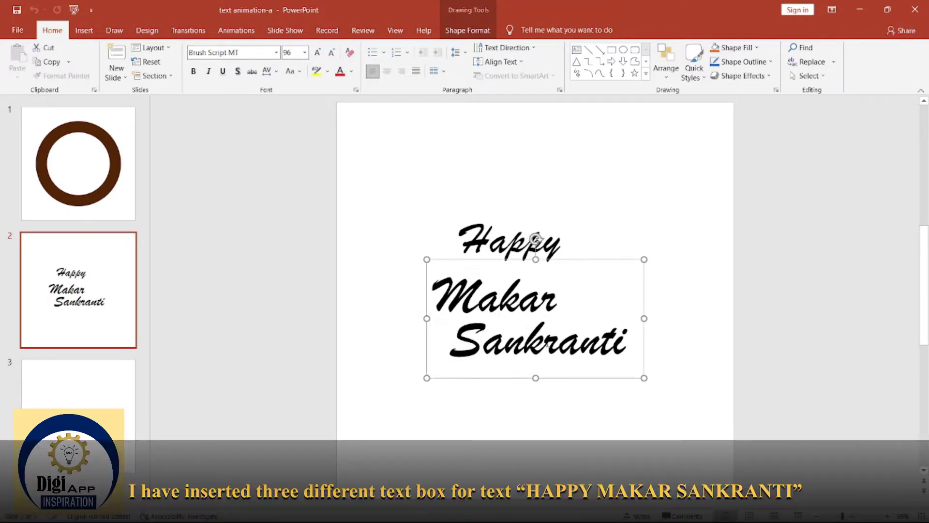
click(671, 77)
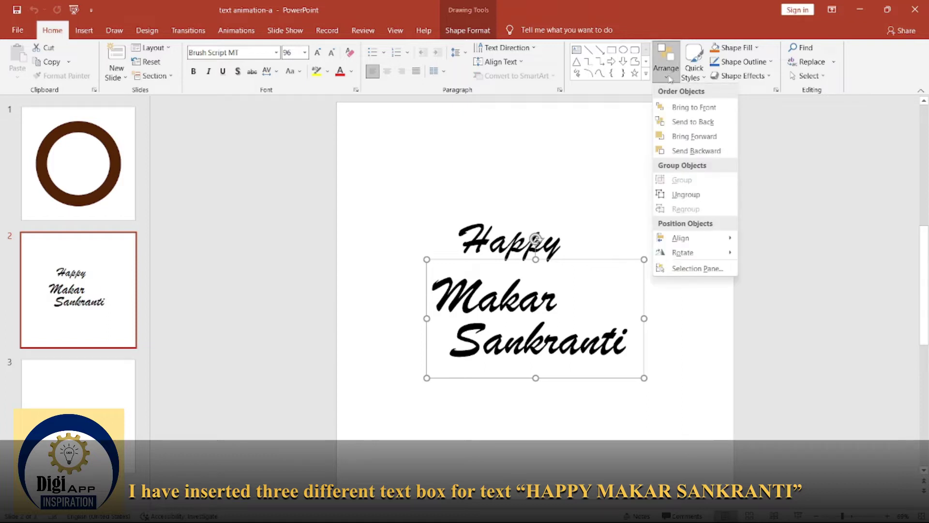
click(686, 194)
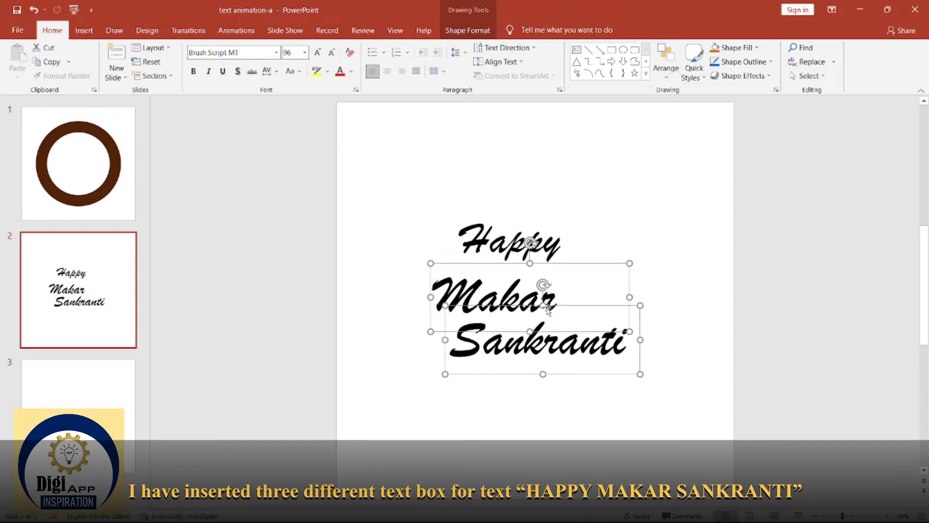
Step: Highlight the word Happy to check its Brush Script MT size 96 formatting
click(609, 235)
click(519, 296)
click(519, 310)
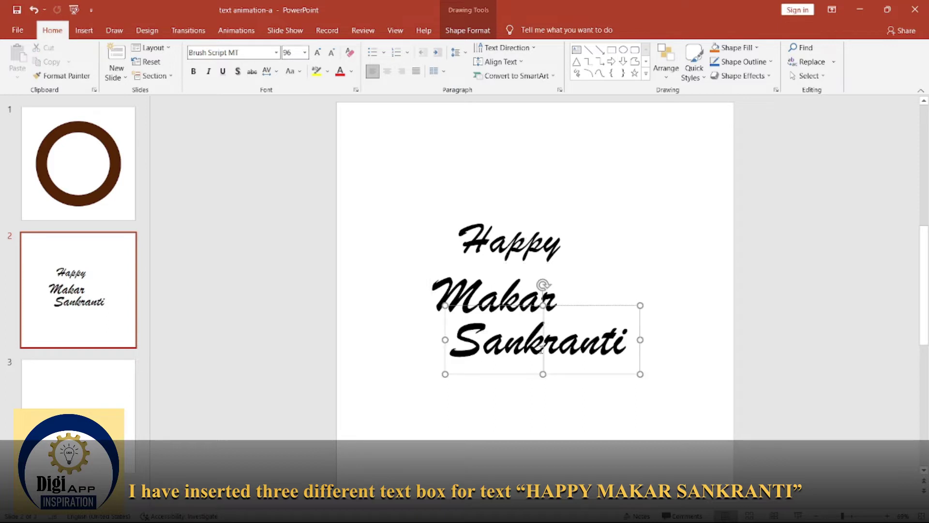
click(520, 296)
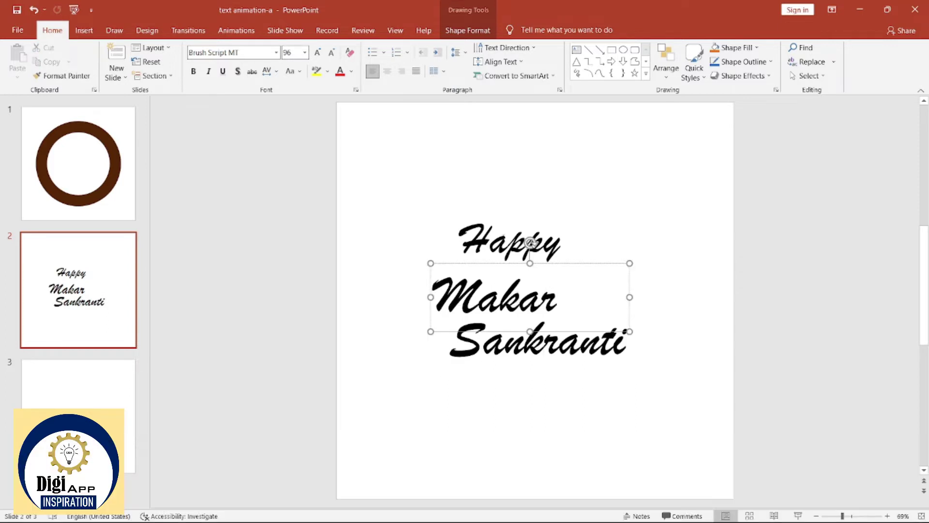
click(488, 242)
click(469, 235)
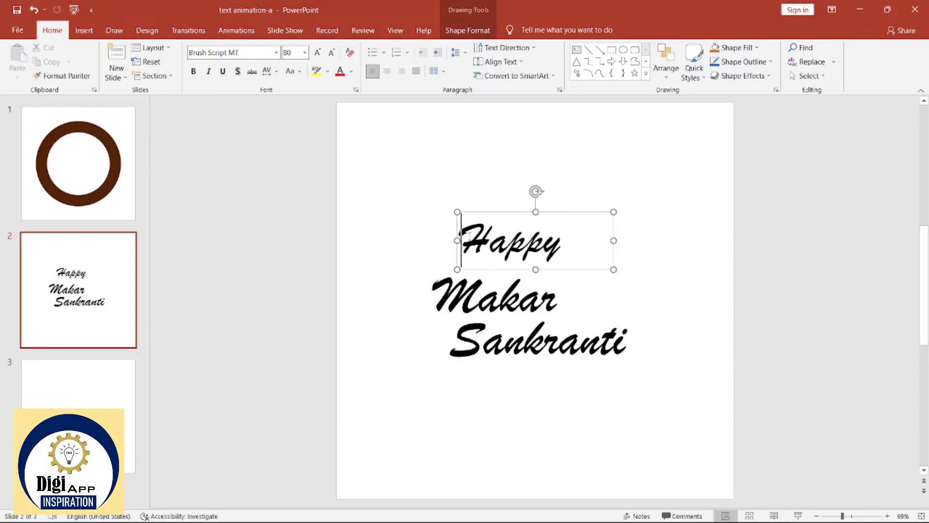
drag(462, 237, 567, 236)
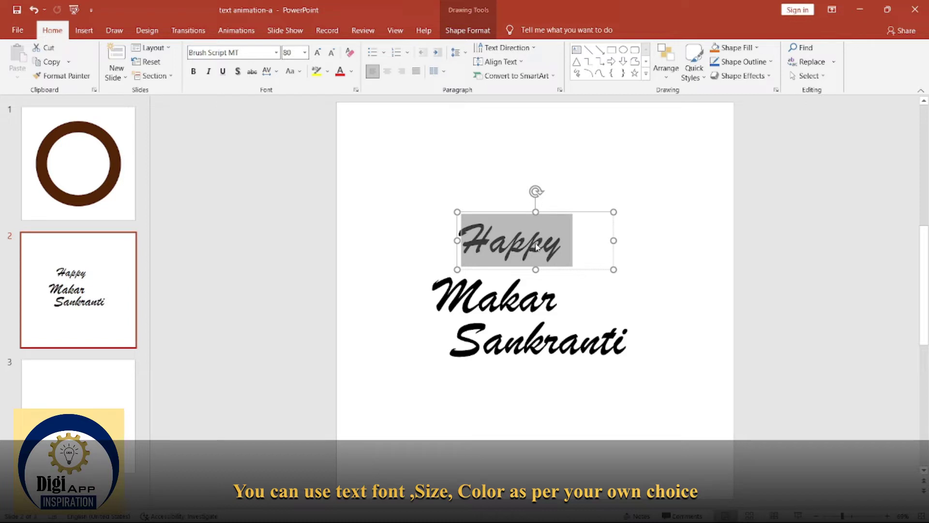
click(460, 241)
drag(459, 240, 600, 240)
mouse_move(551, 277)
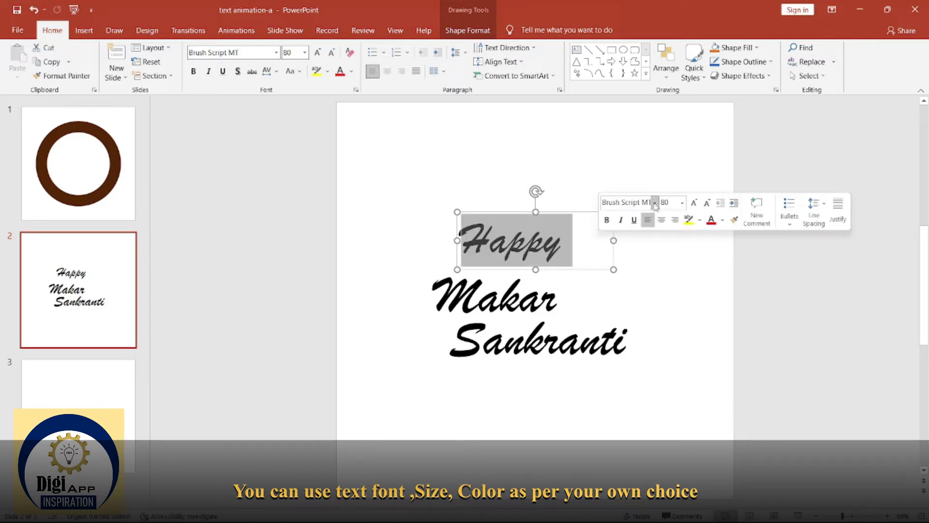
Step: Highlight the word Makar to check its font size, then deselect everything
click(551, 277)
click(524, 338)
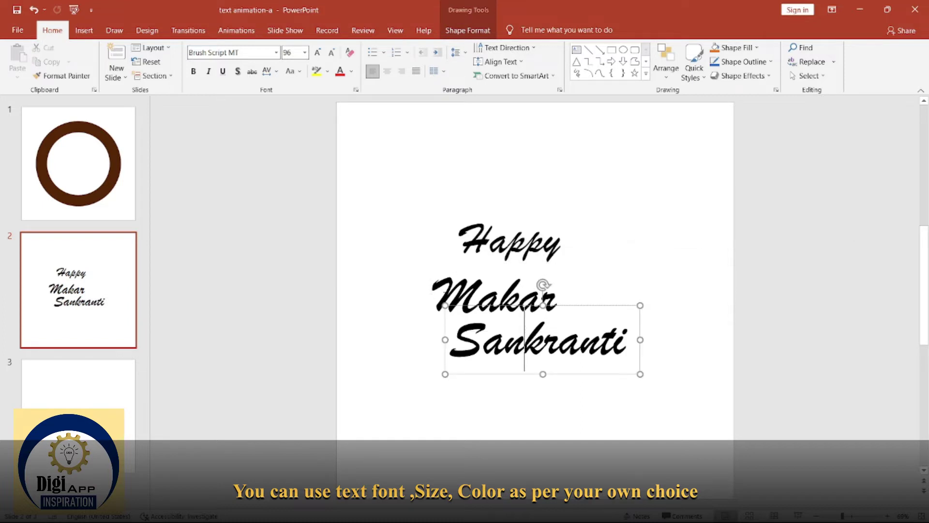
click(433, 267)
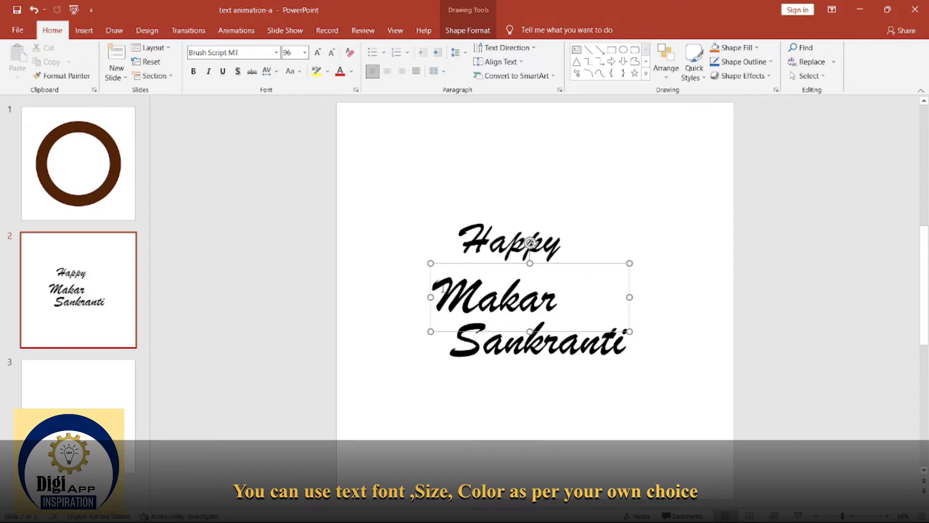
drag(443, 289, 577, 290)
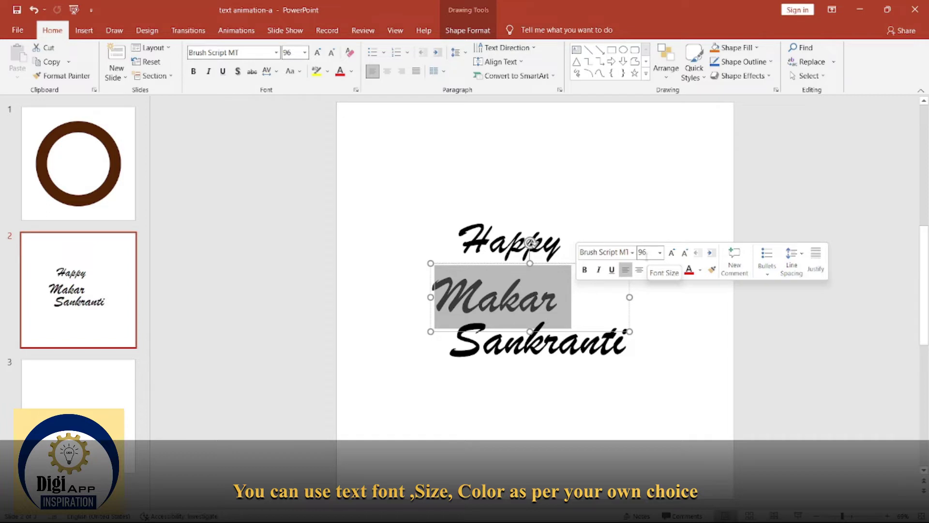
click(532, 382)
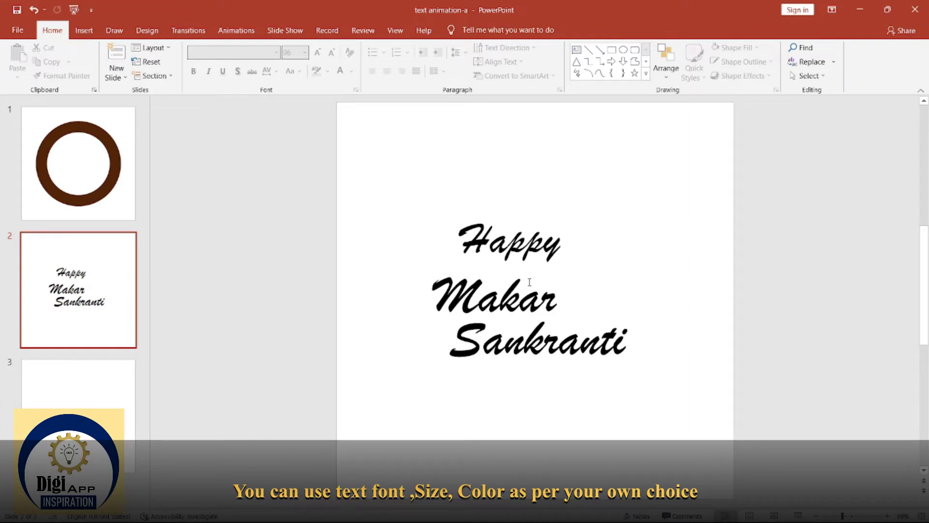
Step: Show slide 3 and inspect its transparent star-sparkle GIF before moving to the Design options
click(104, 399)
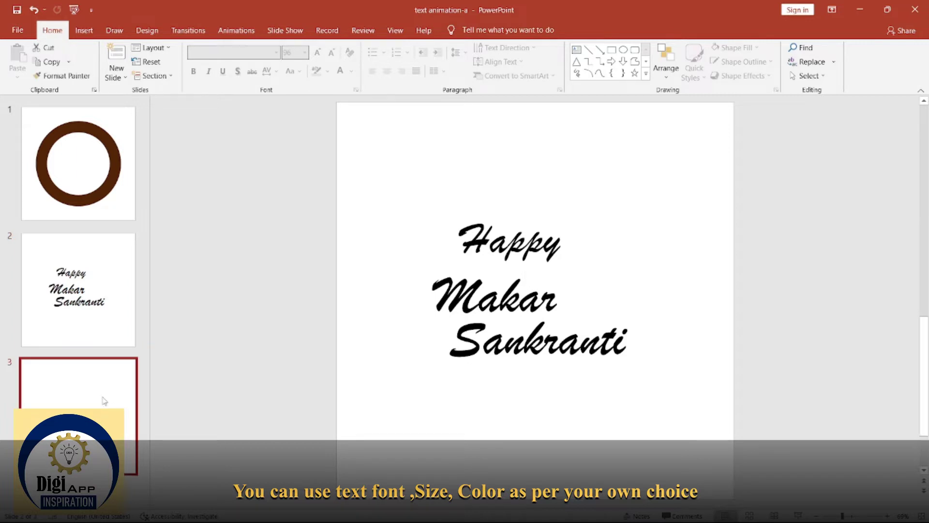
click(509, 260)
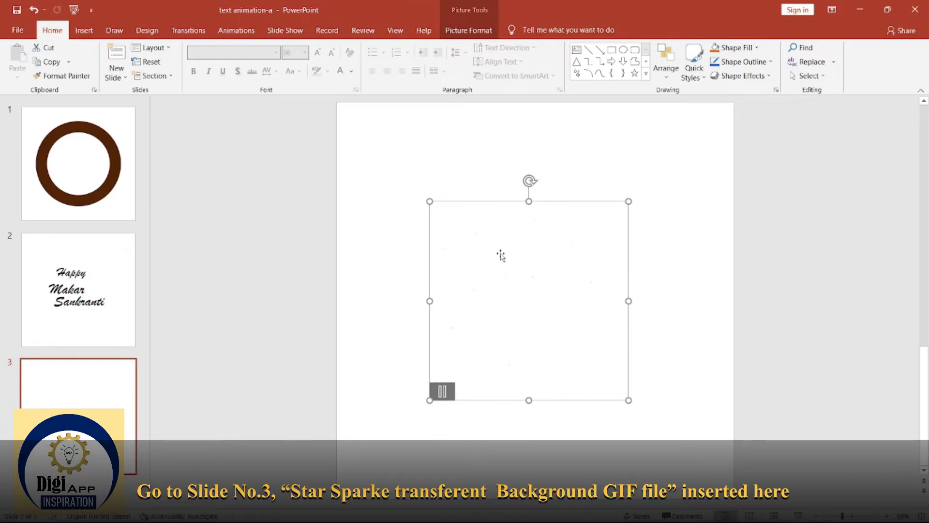
click(450, 144)
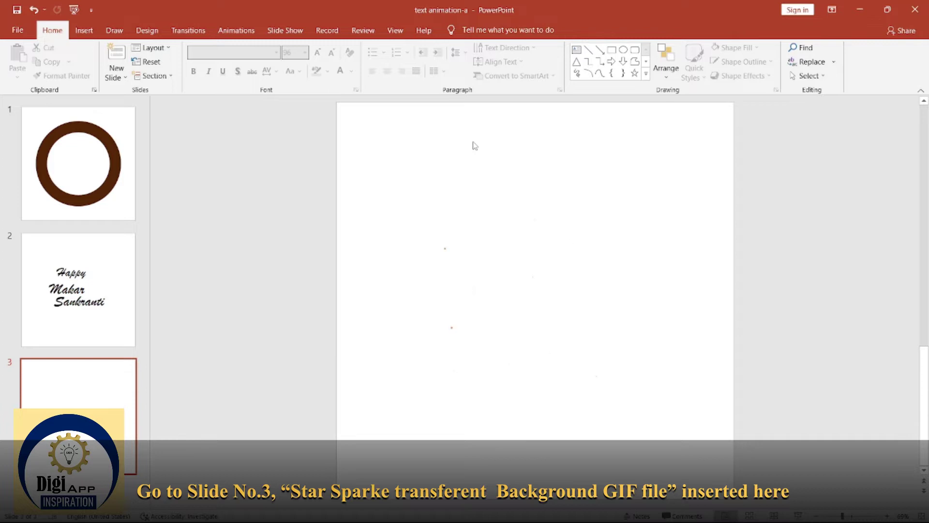
click(148, 34)
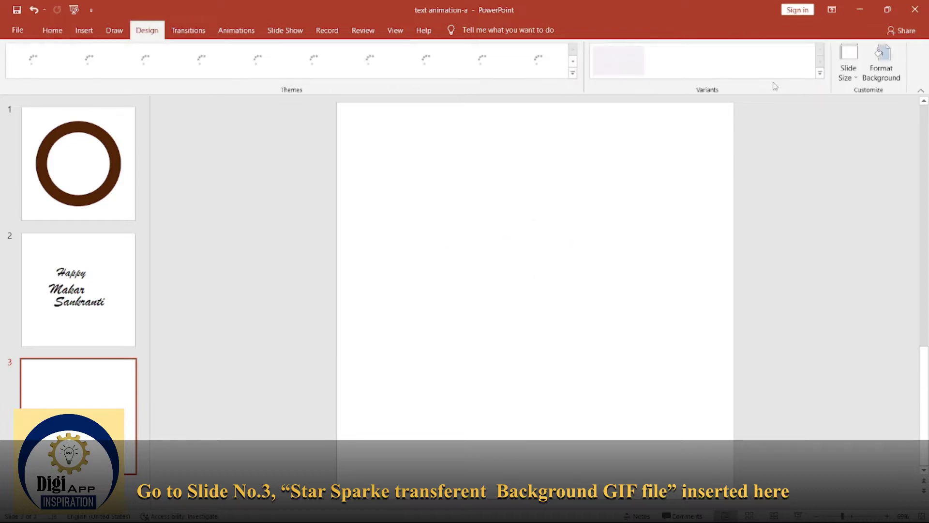
Step: Give slide 3 a solid background fill, switching from dark navy to dark orange-brown
click(878, 73)
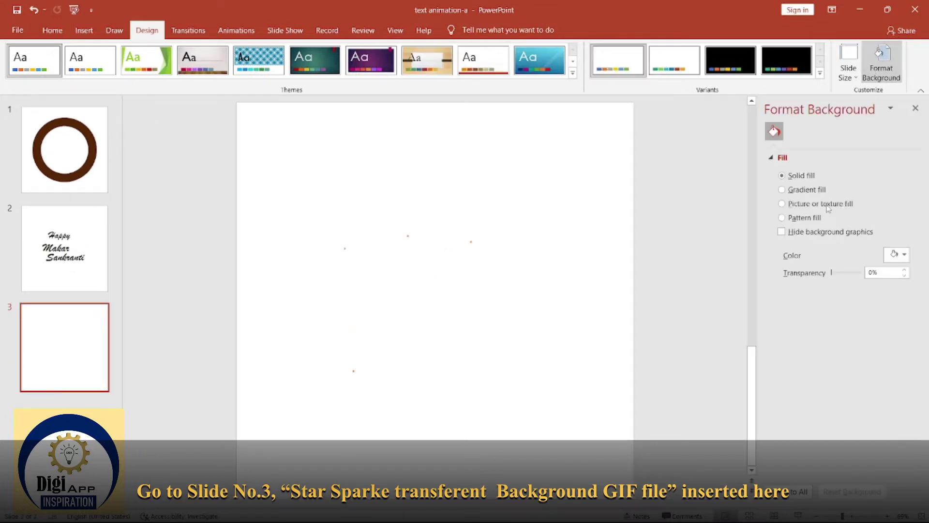
click(899, 253)
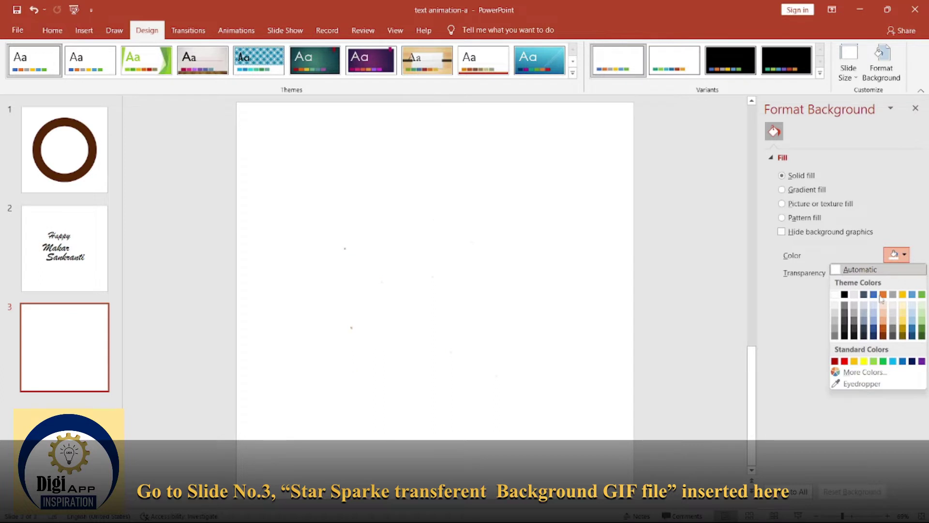
click(864, 334)
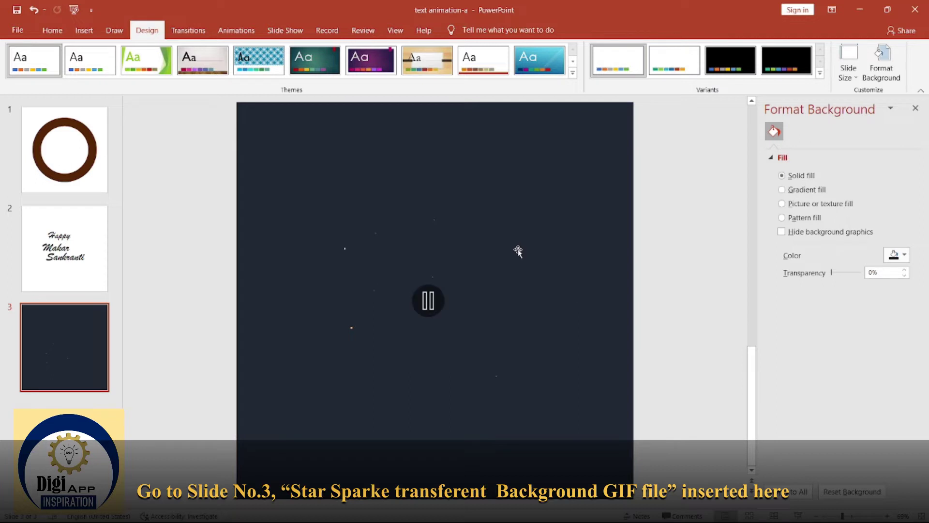
click(482, 286)
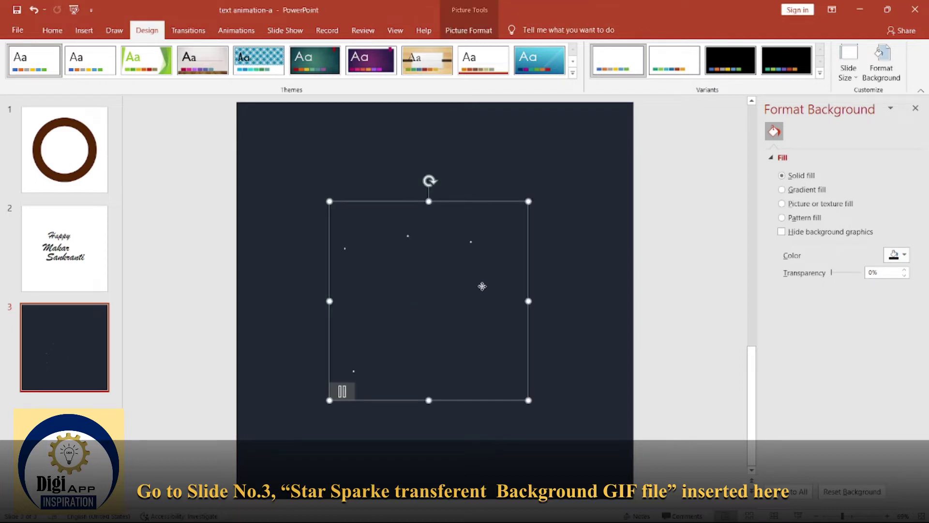
click(605, 175)
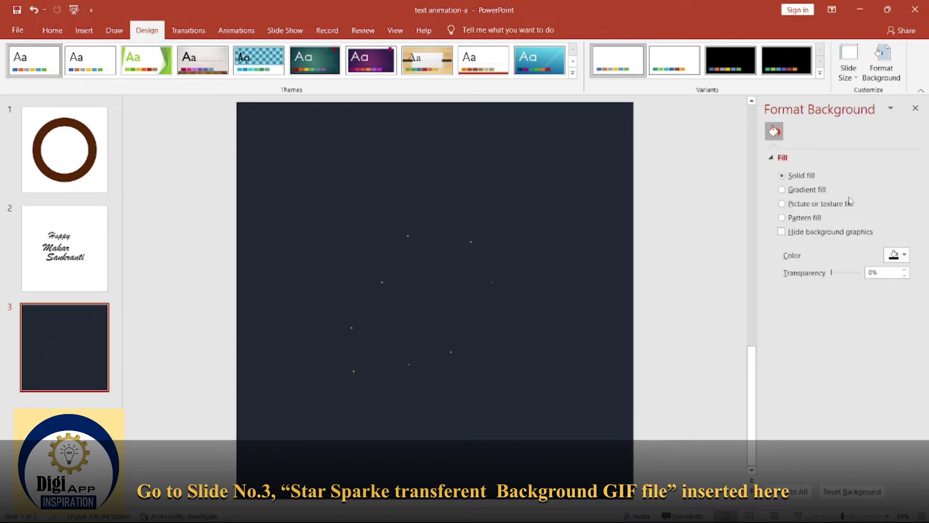
click(904, 256)
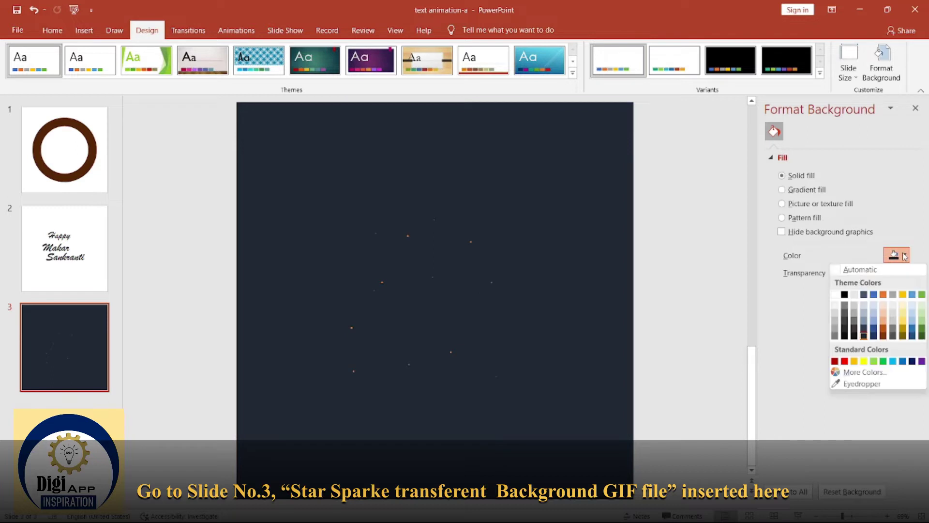
click(883, 336)
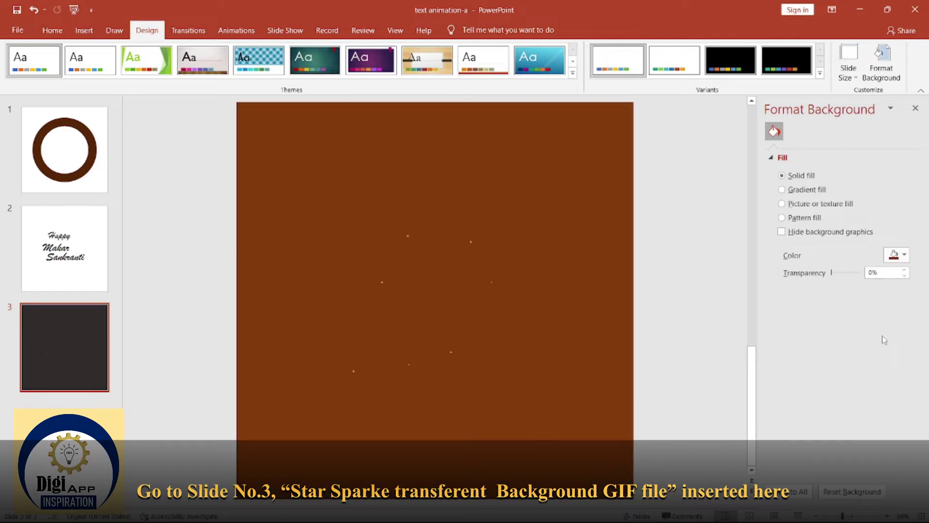
click(465, 245)
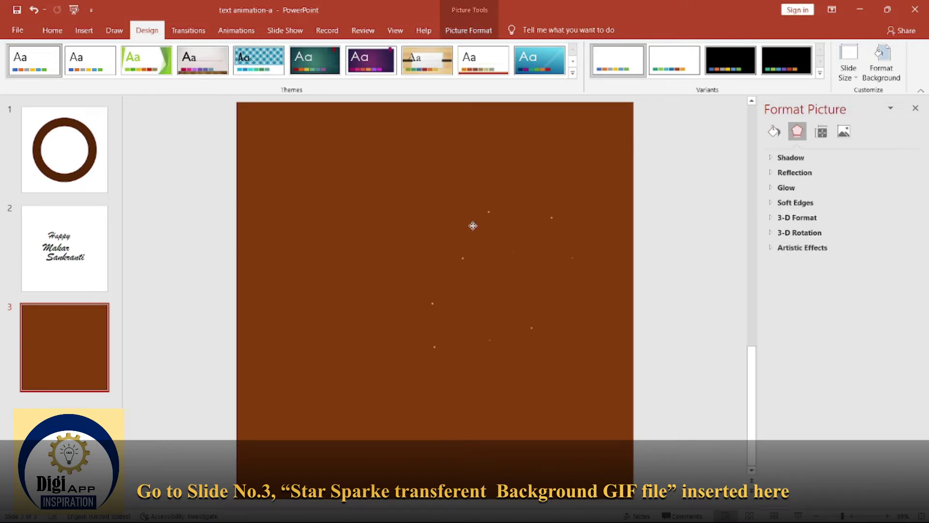
click(457, 266)
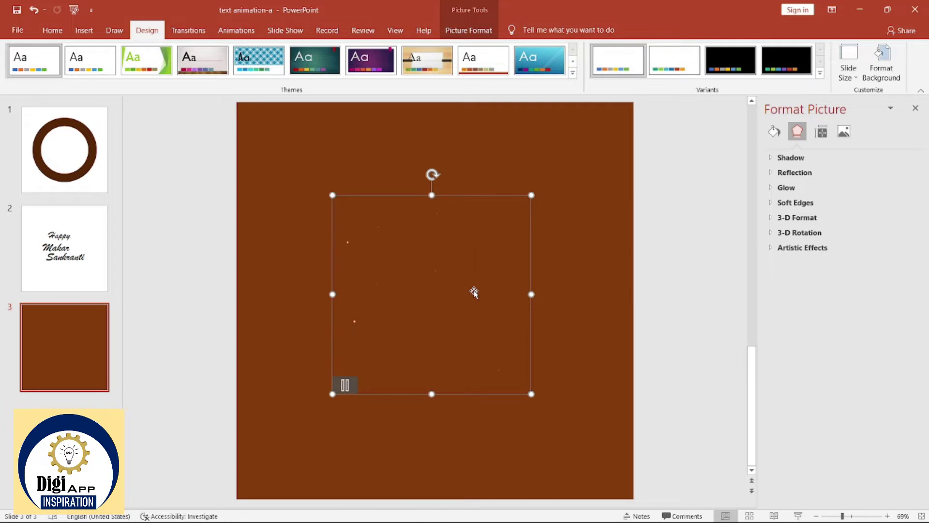
Step: Flip through the slide thumbnails and return to slide 1 with the brown ring
click(92, 191)
click(93, 284)
click(57, 341)
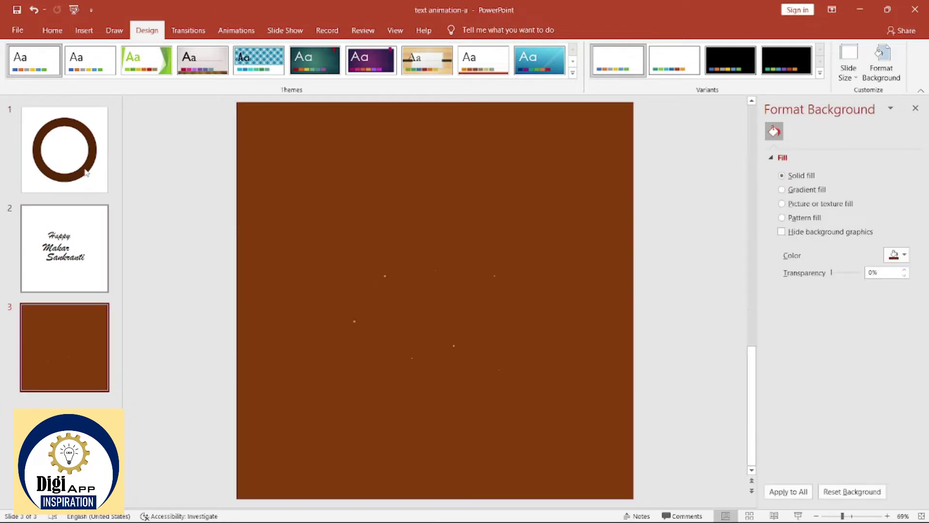
click(86, 192)
click(76, 327)
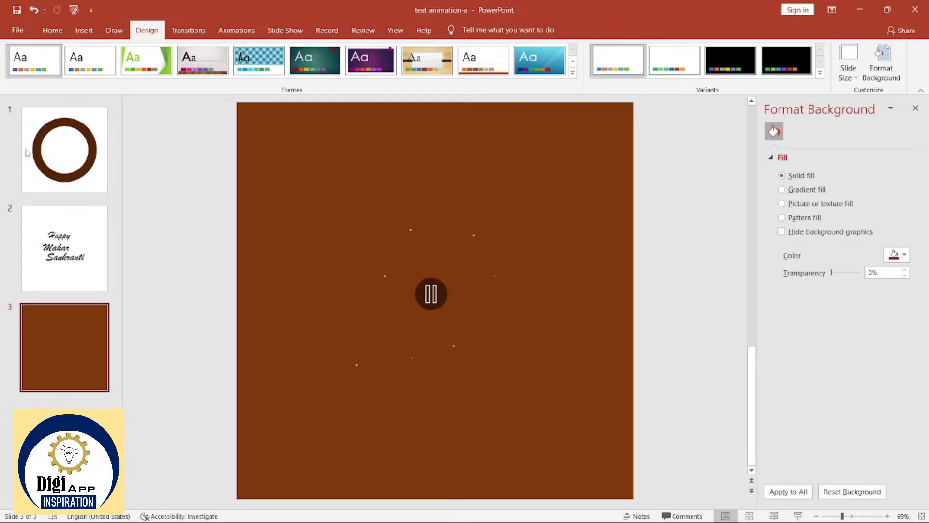
click(29, 116)
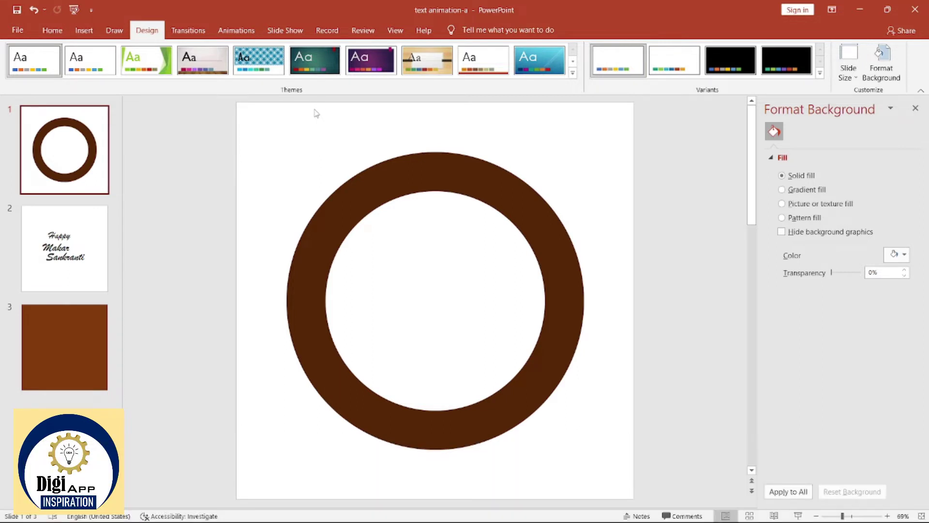
Step: Draw a small 1-inch oval circle inside the brown ring on slide 1
click(85, 31)
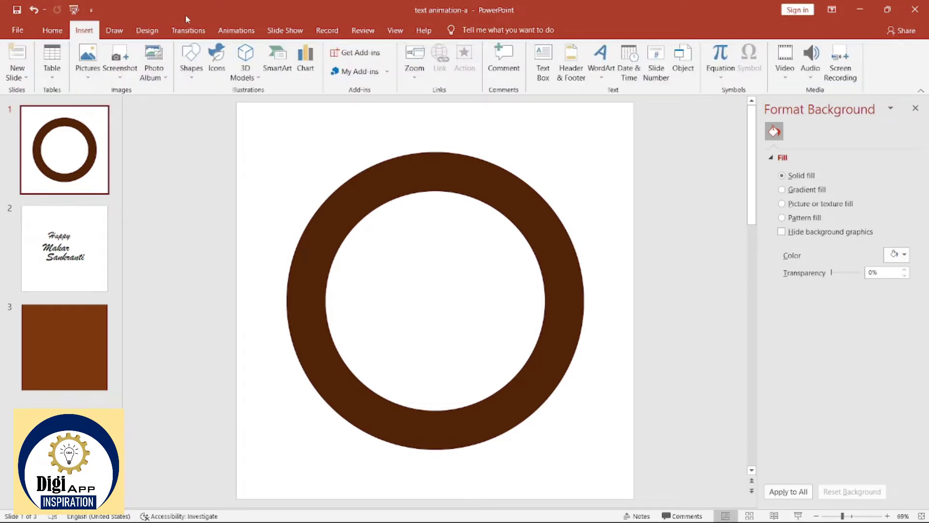
click(187, 78)
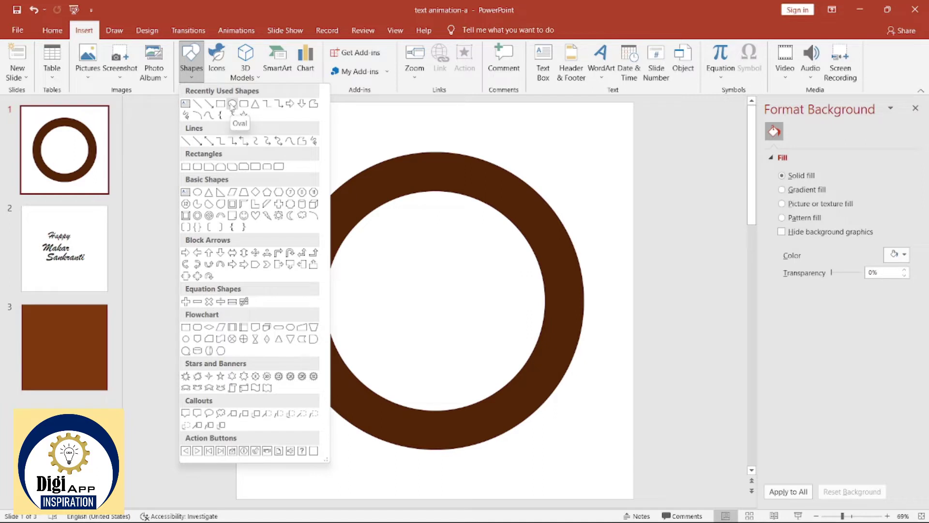
click(233, 105)
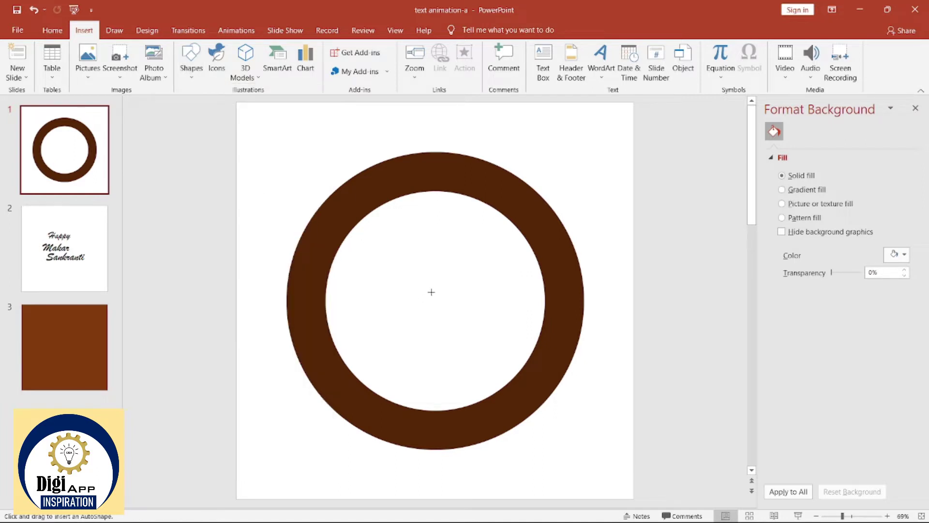
drag(435, 290, 475, 330)
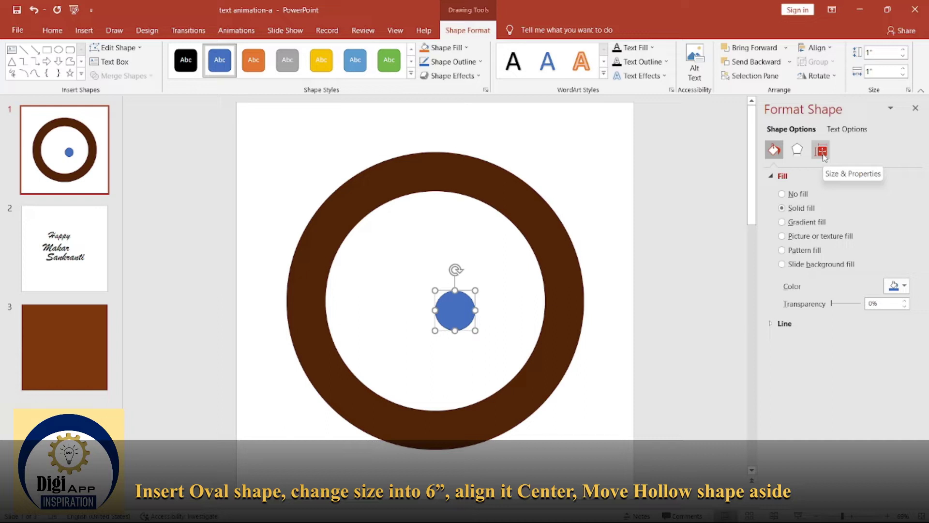
Step: Set the blue circle's height to 6 inches and centre it on the slide
click(822, 152)
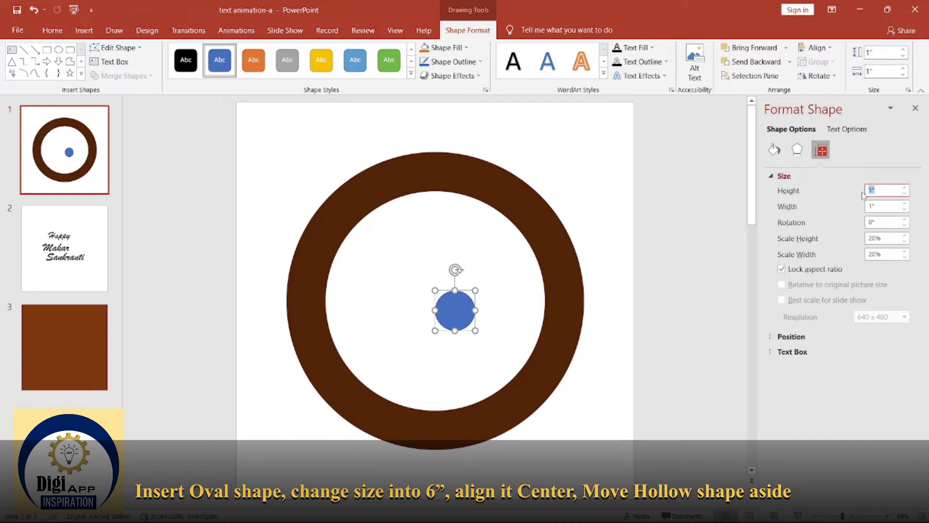
text(6)
key(Return)
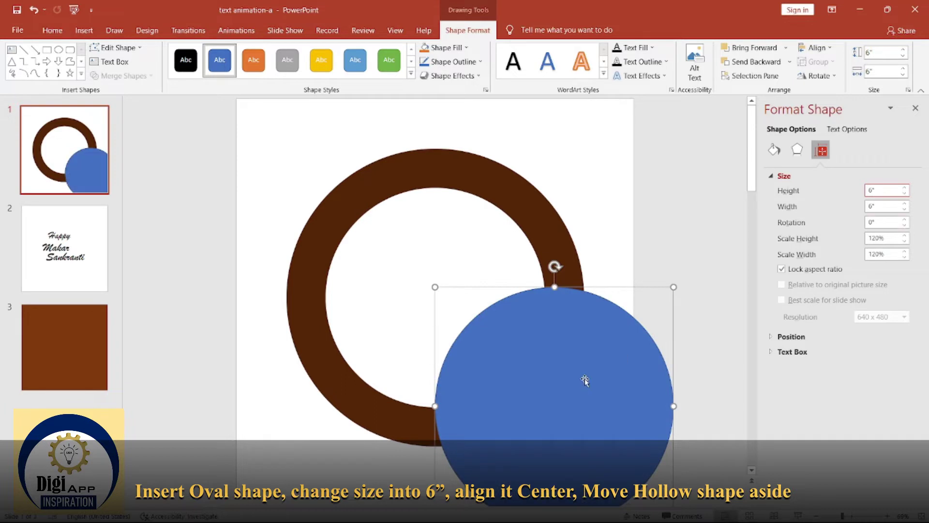
mouse_move(581, 359)
mouse_down()
mouse_move(493, 271)
mouse_move(470, 281)
mouse_up()
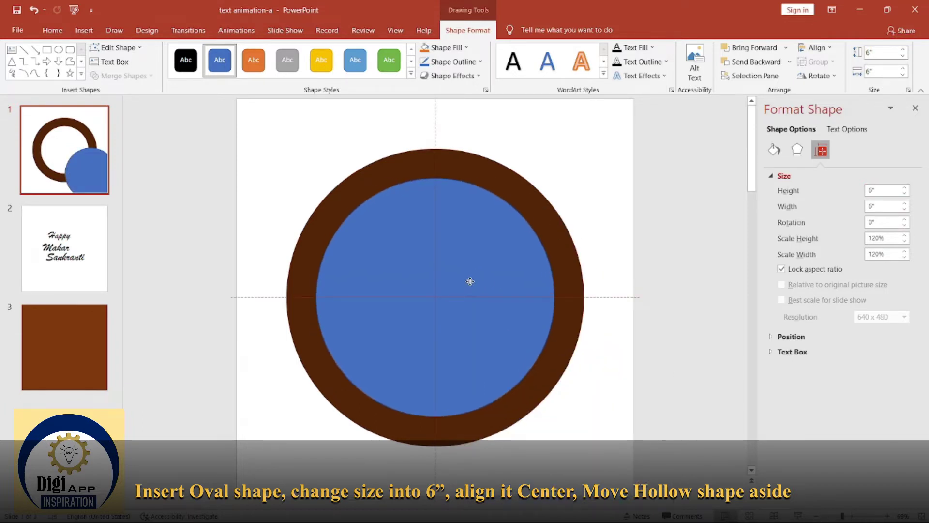
drag(470, 281, 470, 281)
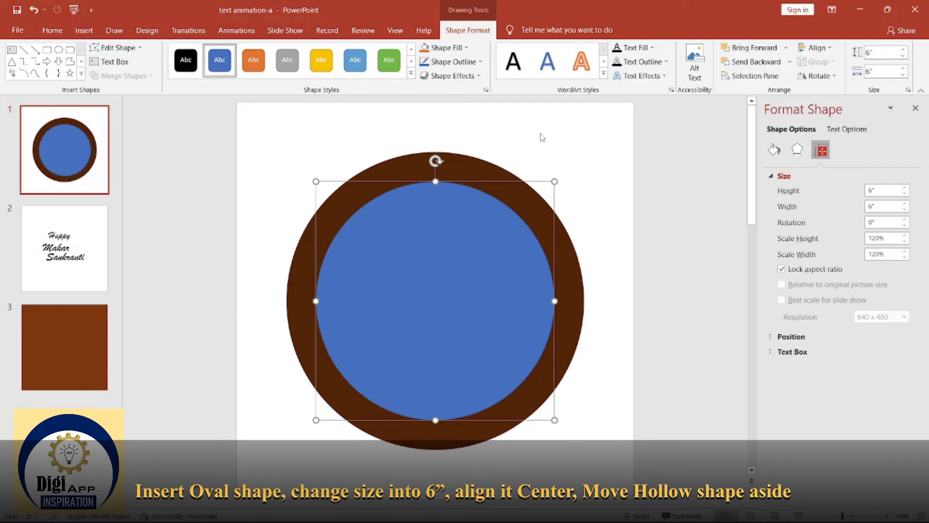
Step: Move the brown ring off the slide to the left and reselect the blue circle
click(489, 167)
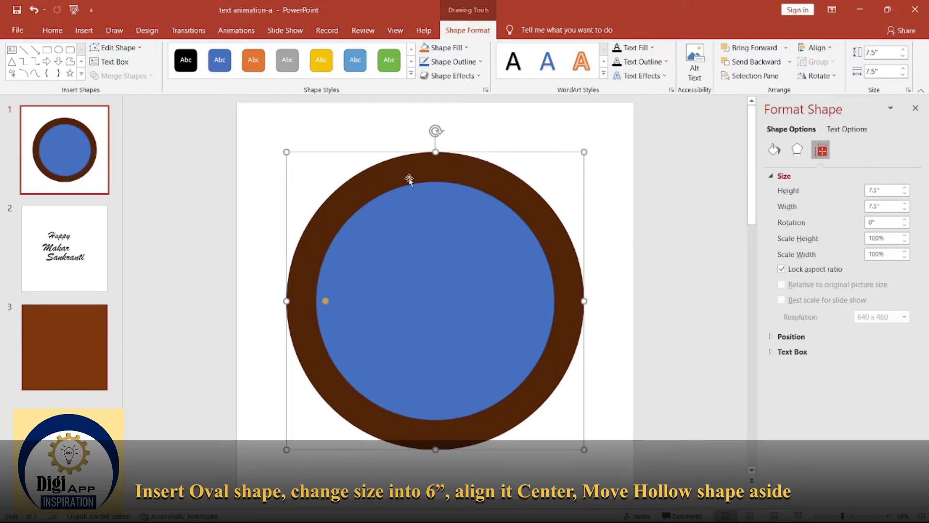
drag(455, 174, 138, 156)
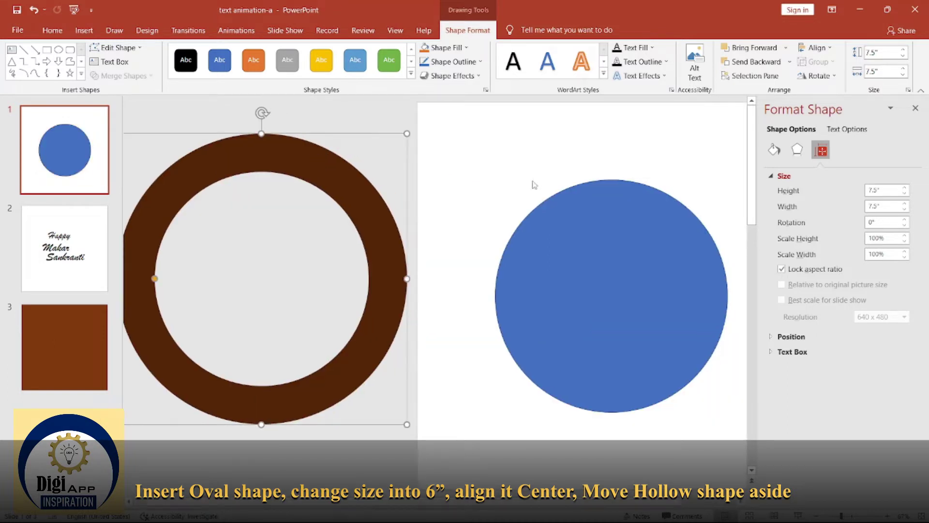
click(598, 170)
click(609, 320)
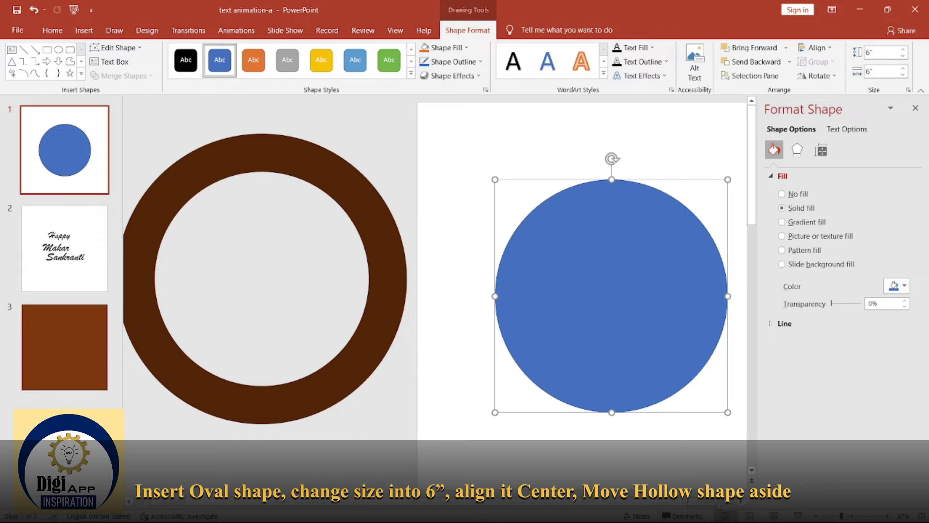
scroll(435, 290, right, 2)
scroll(540, 249, right, 1)
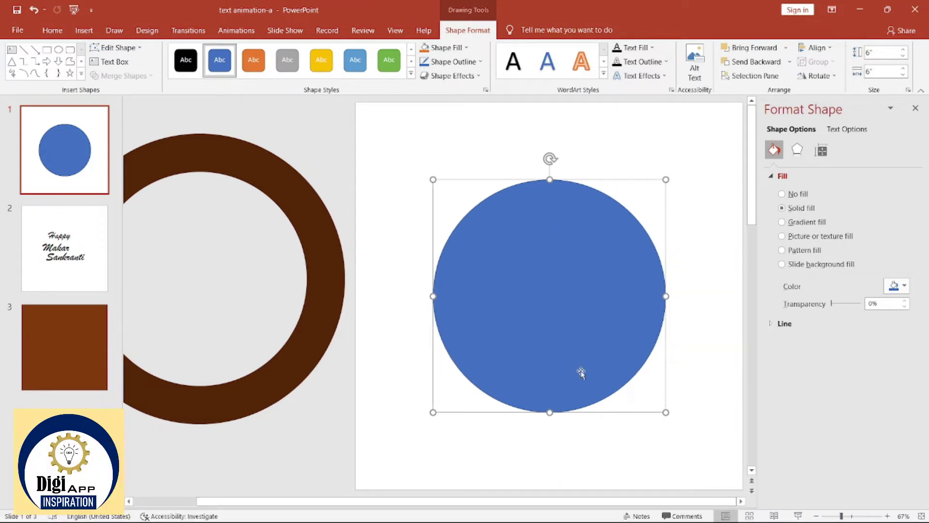
Step: Zoom the slide view in twice, then bring it back to 100%
click(847, 515)
click(854, 516)
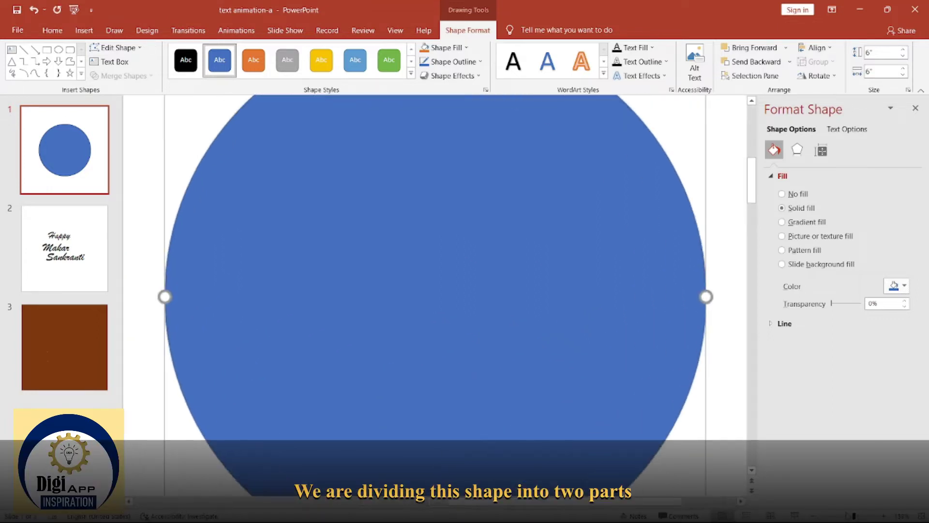
drag(854, 516, 848, 516)
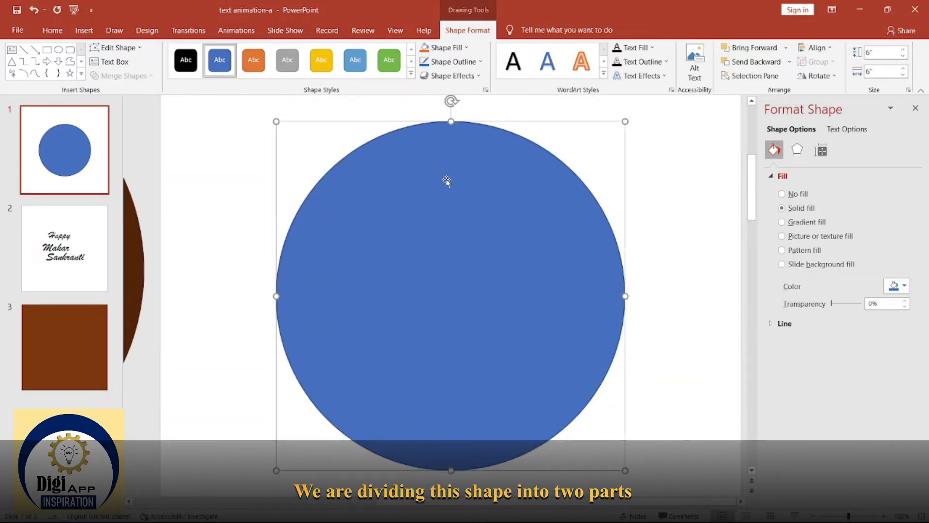
Step: Draw a no-fill 7.44 × 4.2-inch rectangle over the circle's lower part and select both shapes
click(46, 51)
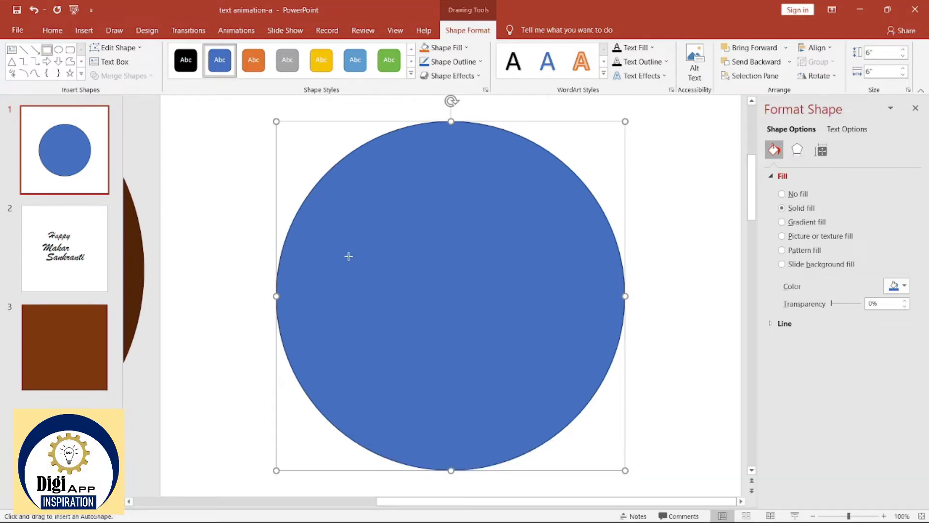
mouse_move(249, 245)
mouse_down()
mouse_move(309, 303)
mouse_move(621, 429)
mouse_move(682, 487)
mouse_up()
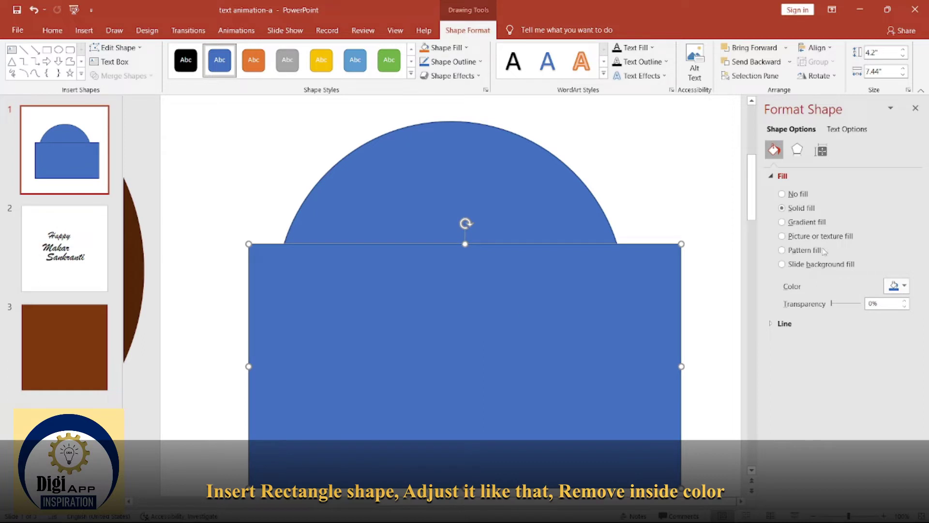
click(799, 195)
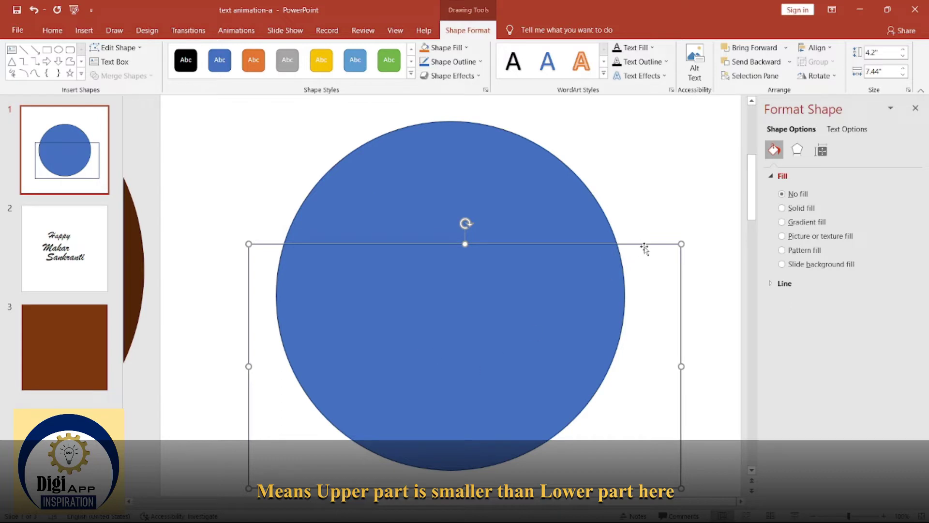
drag(645, 245, 634, 251)
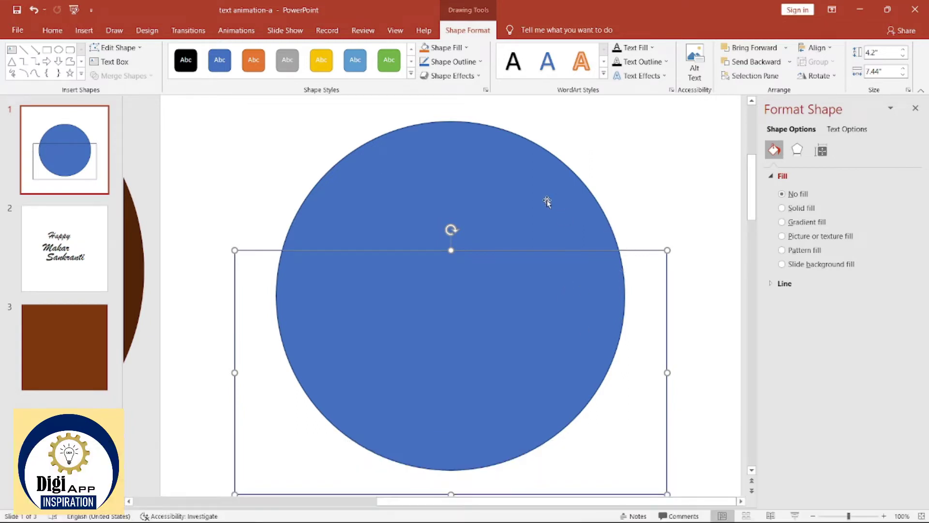
shift+click(549, 200)
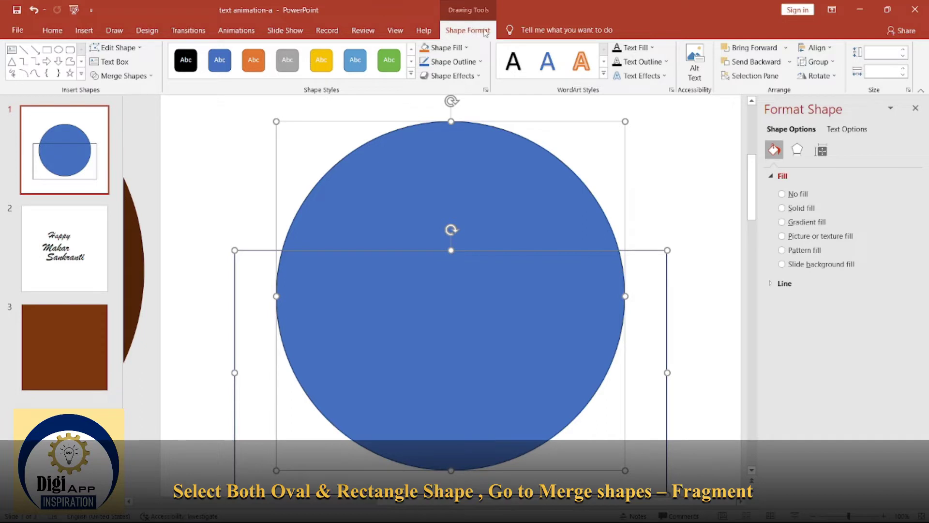
Step: Fragment the circle with the rectangle, delete the leftover rectangle piece, and select the upper cap
click(125, 76)
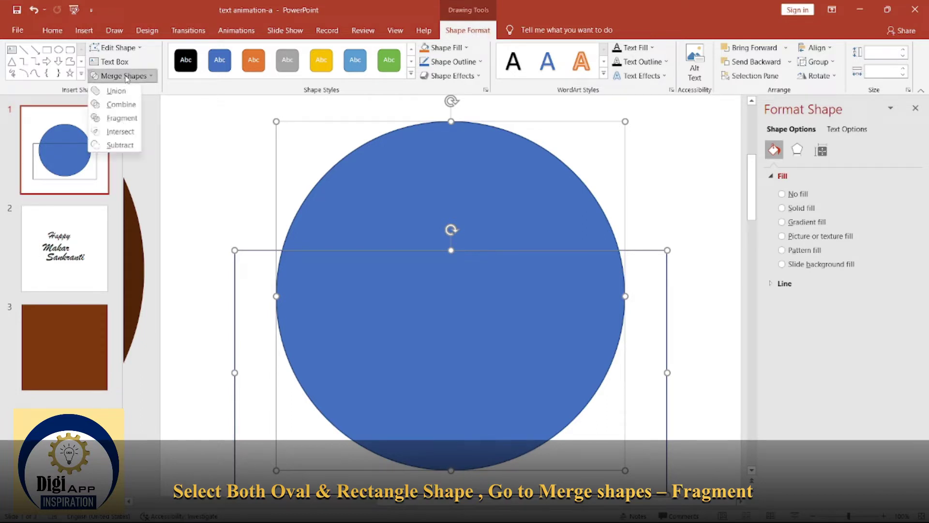
click(116, 124)
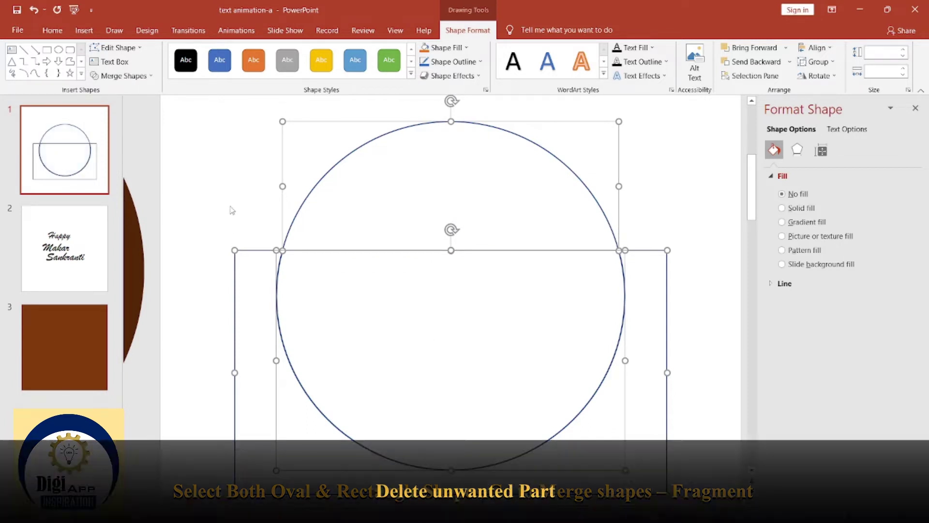
click(242, 228)
click(257, 251)
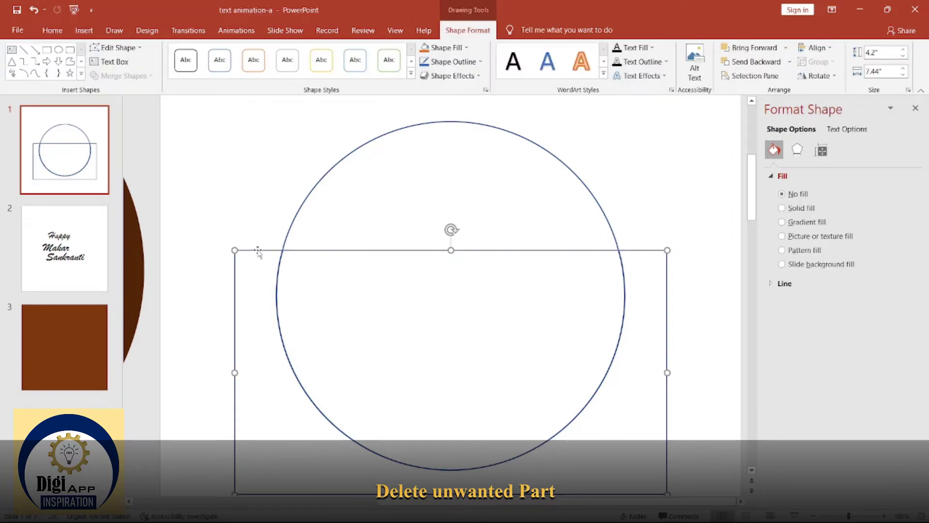
key(Delete)
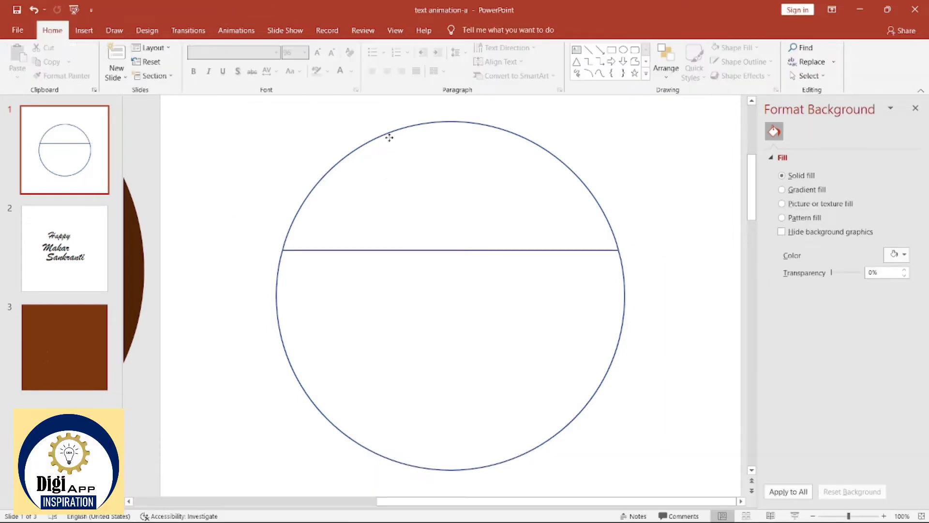
click(389, 138)
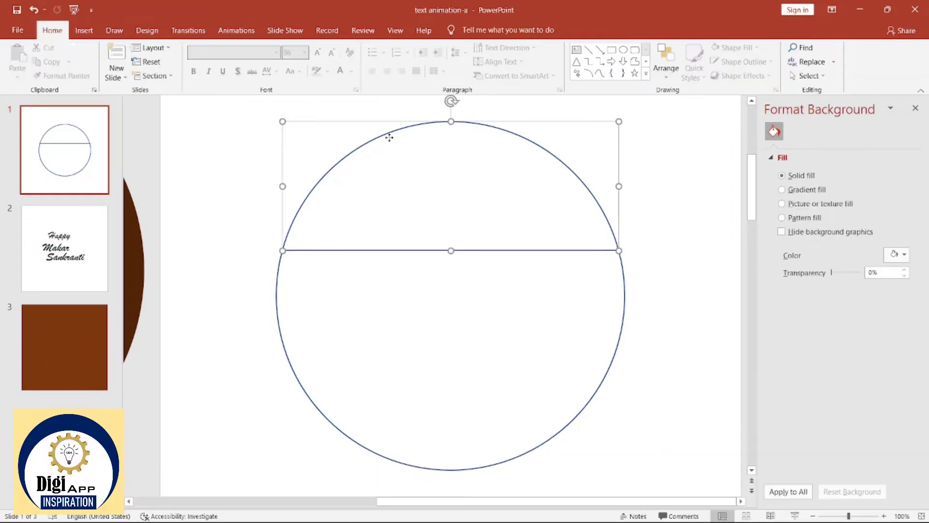
click(609, 360)
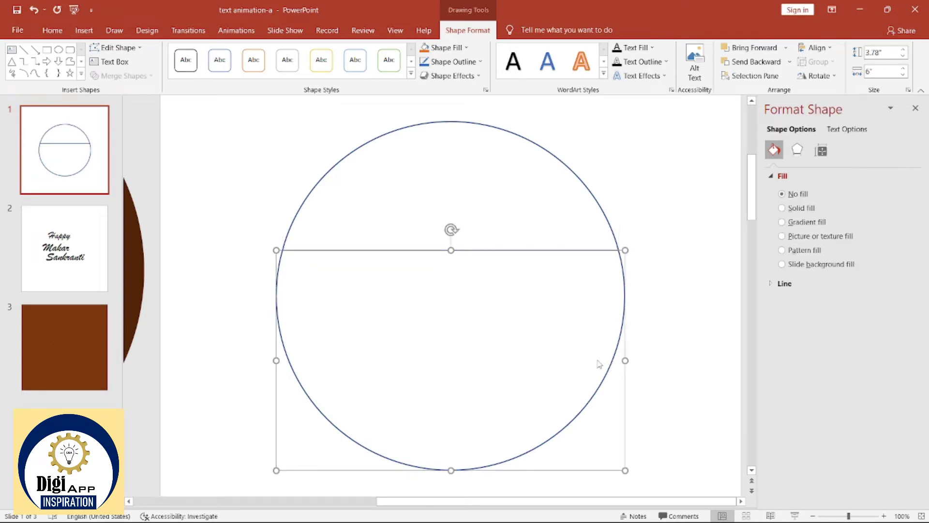
click(561, 163)
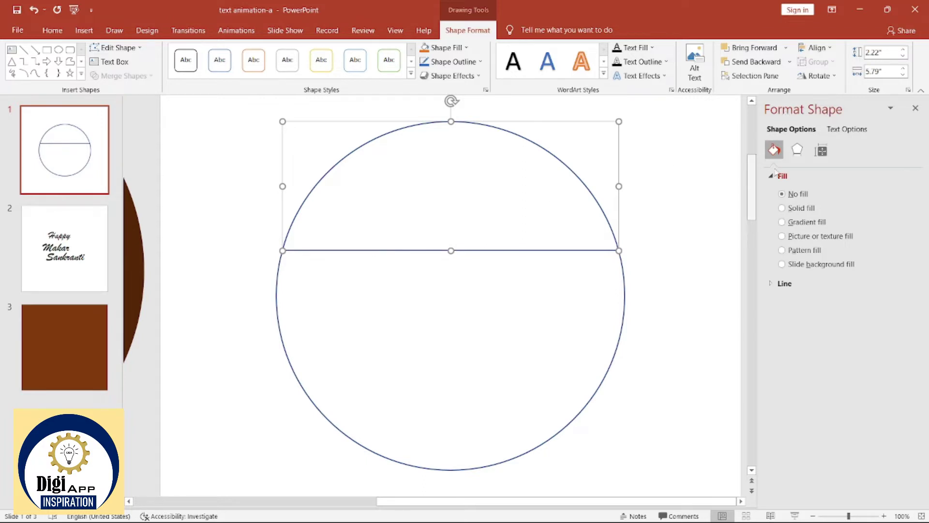
Step: Fill the upper cap with a yellow preset radial gradient, adjusting the middle stop's brightness and position
click(802, 223)
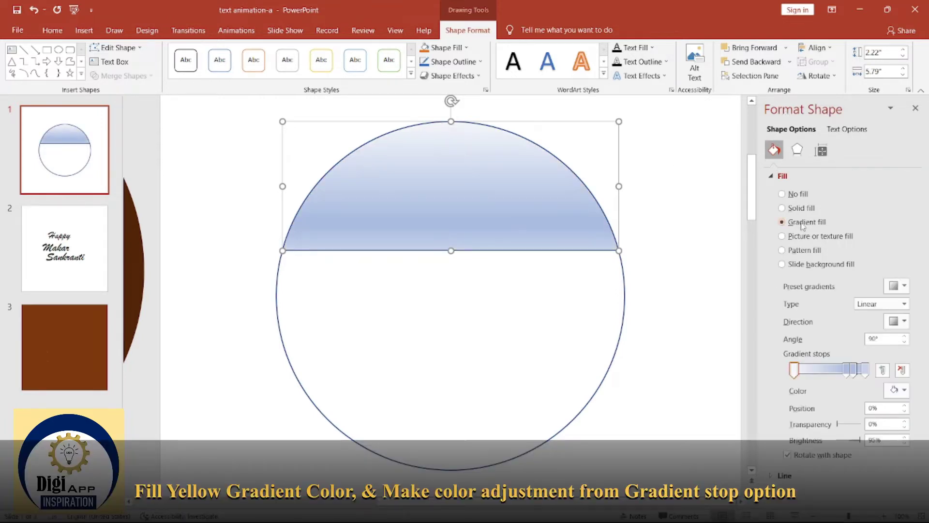
click(904, 288)
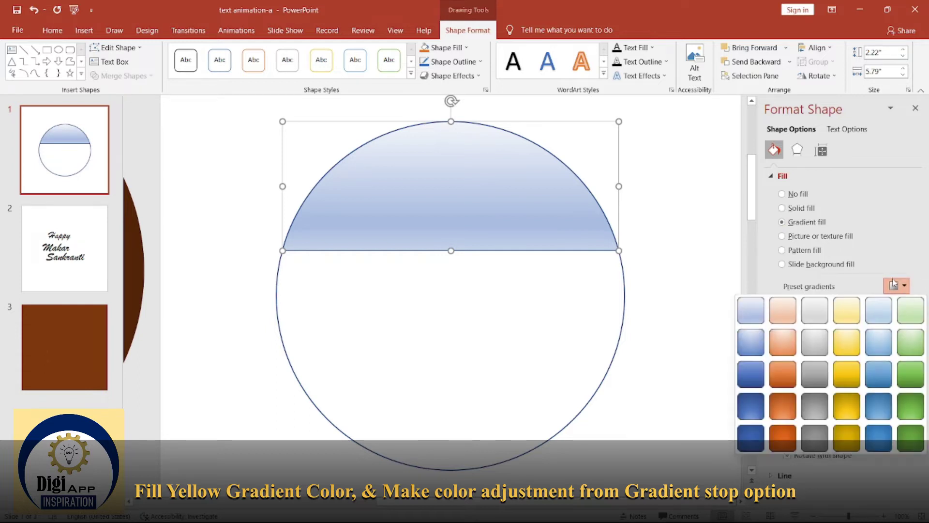
click(853, 408)
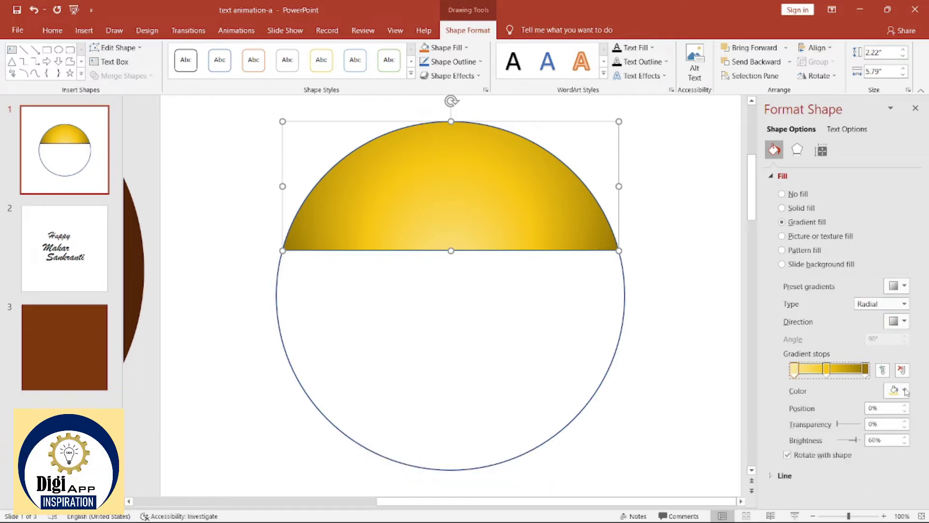
click(827, 369)
drag(854, 439, 847, 440)
drag(830, 368, 825, 369)
click(800, 368)
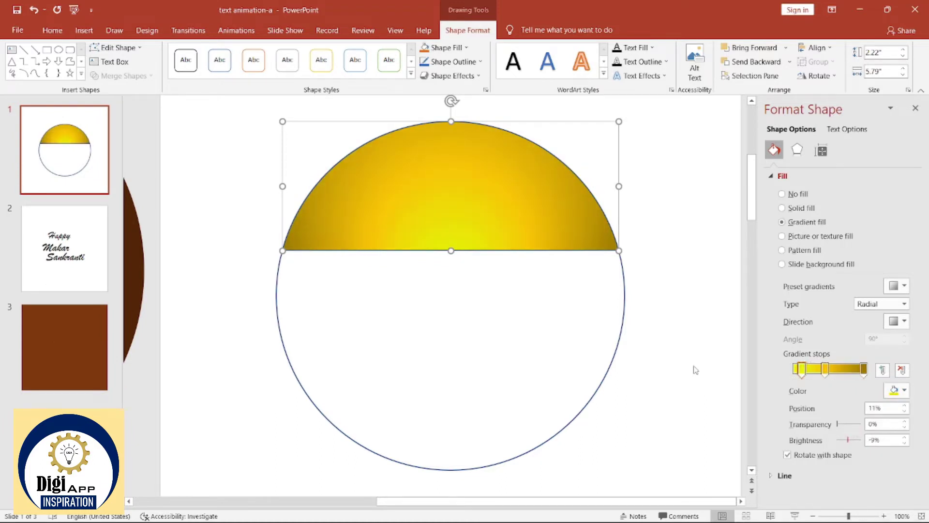
click(479, 412)
click(412, 206)
Step: Give the full circle a gradient fill using a dark orange radial preset
click(623, 302)
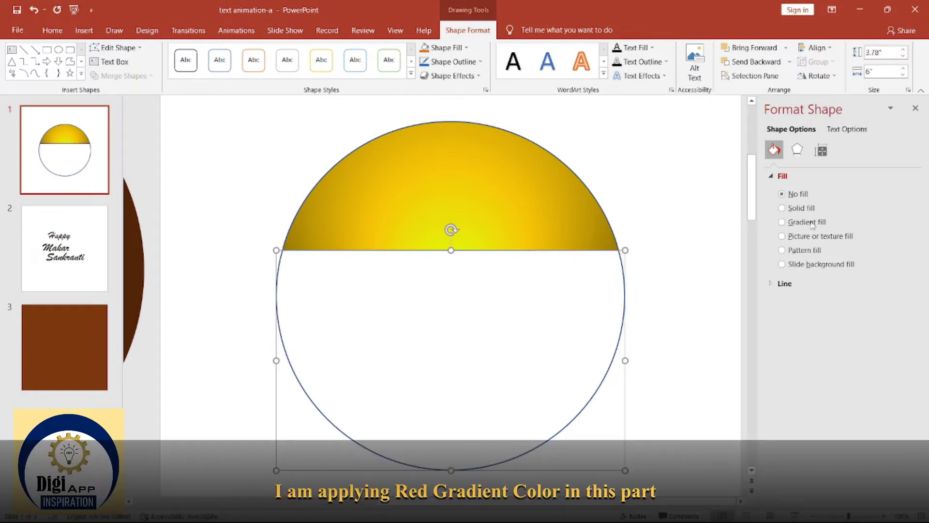
click(782, 223)
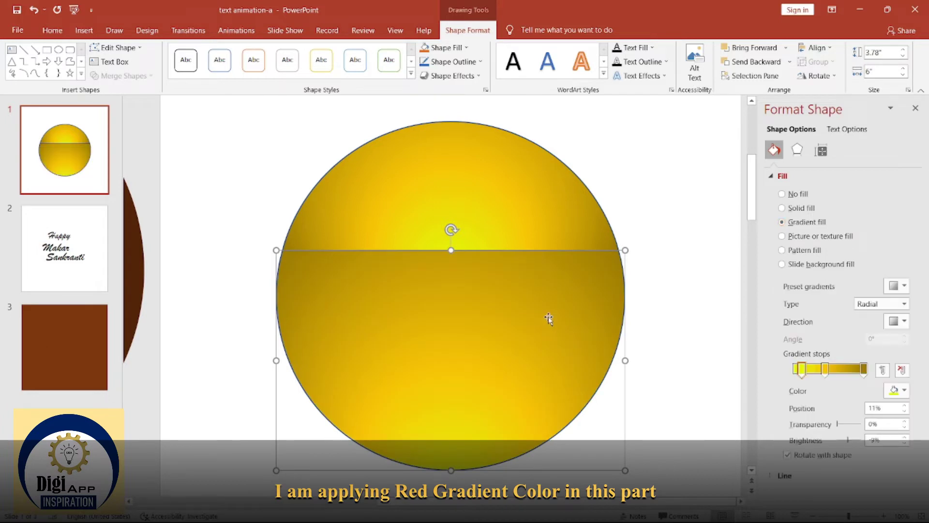
click(905, 287)
click(904, 287)
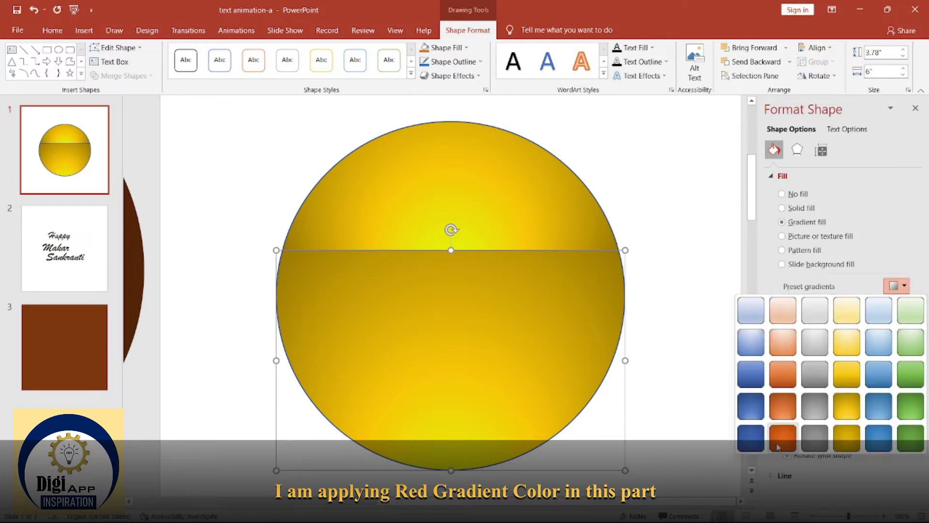
click(787, 409)
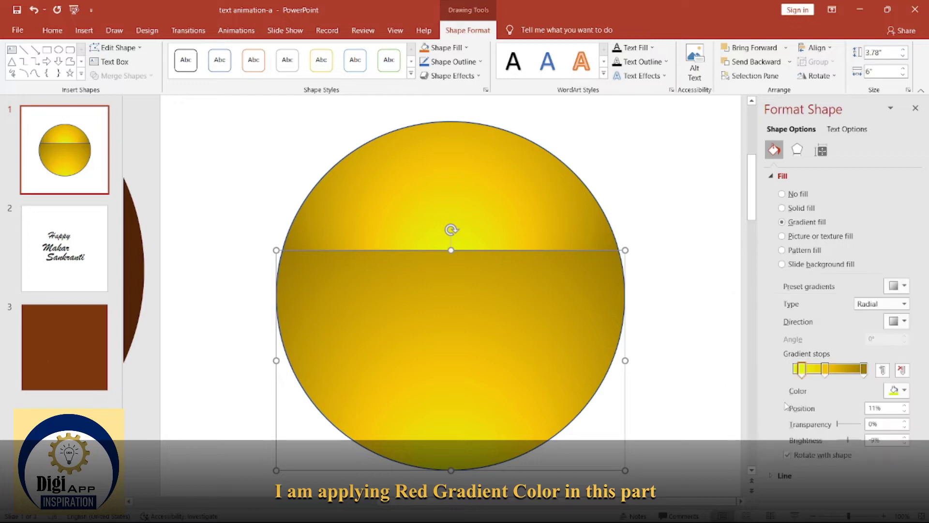
Step: Recolour the gradient stops red and change the gradient's direction
click(793, 370)
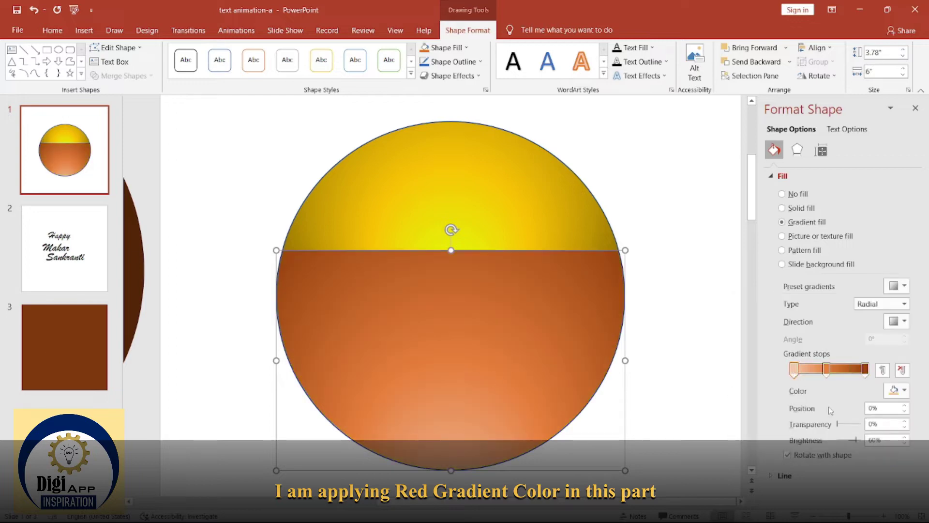
click(900, 391)
click(844, 473)
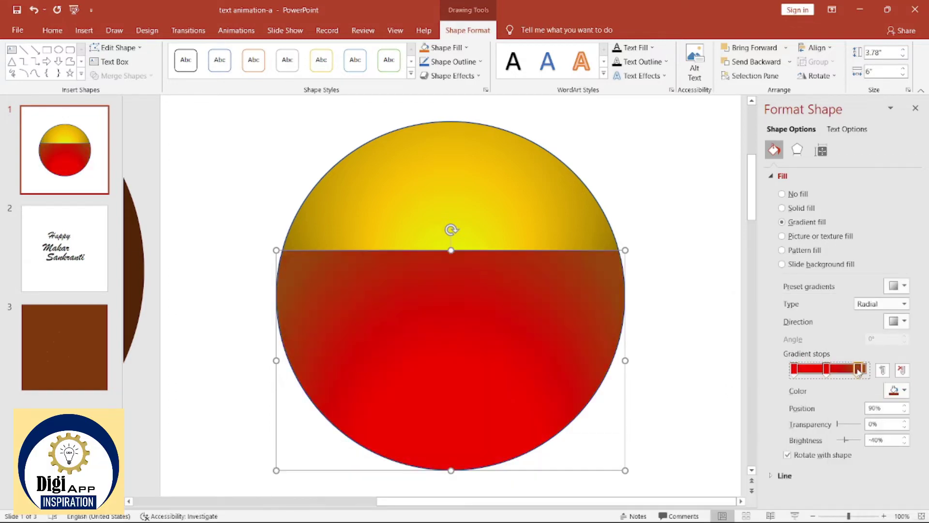
click(898, 322)
click(905, 351)
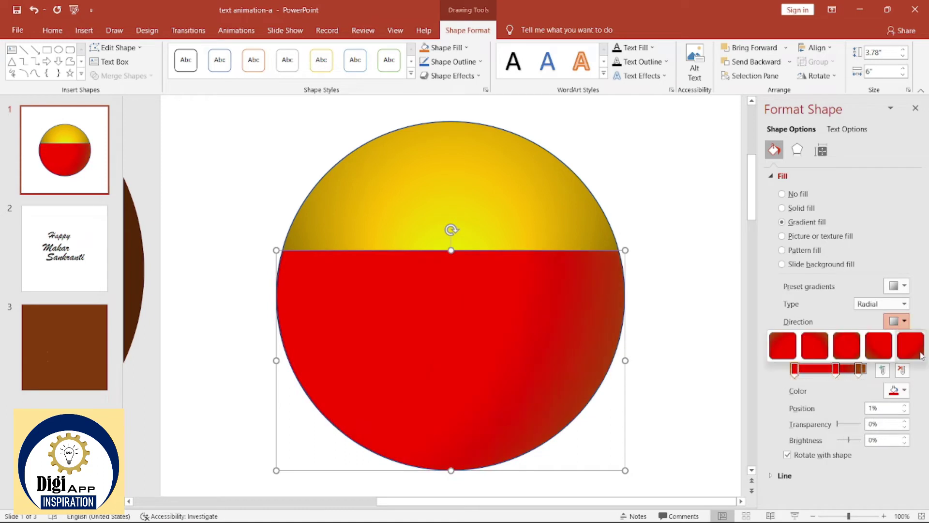
click(682, 368)
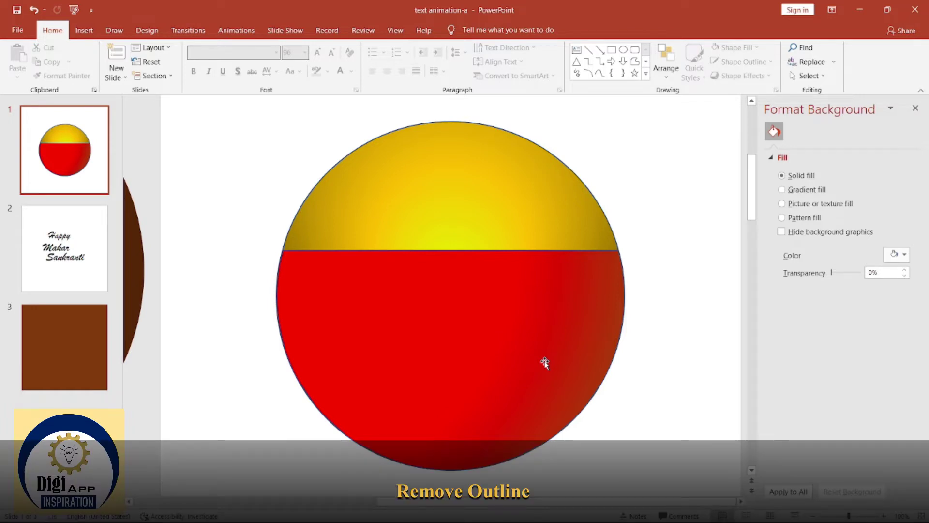
Step: Give the yellow top half a 22 pt soft edge
click(544, 363)
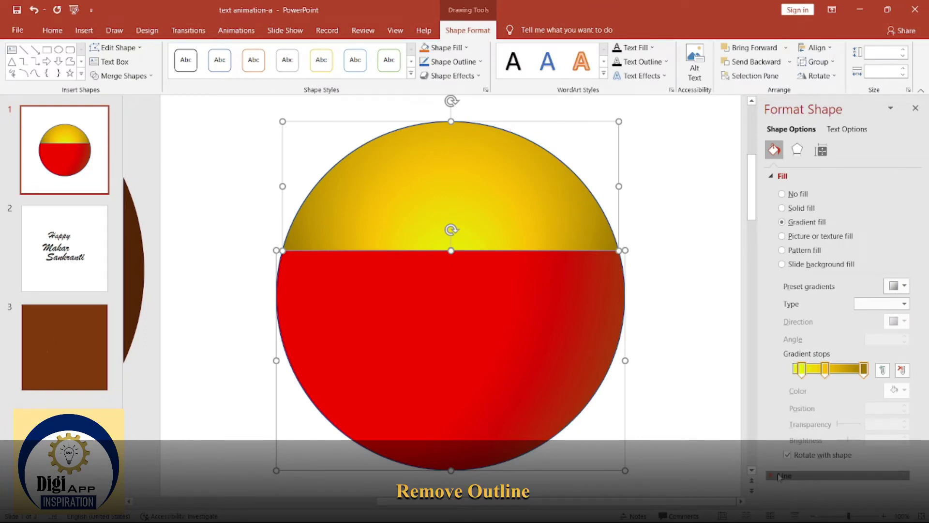
key(Escape)
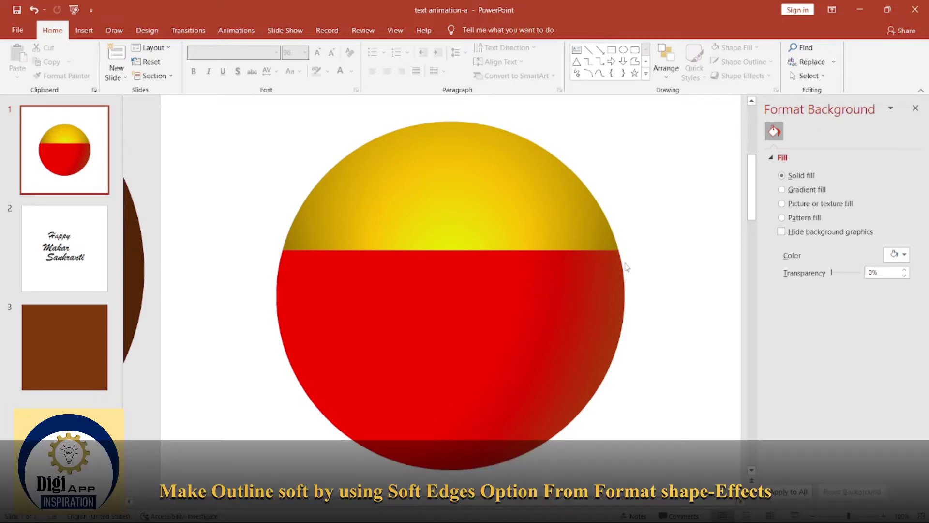
double_click(538, 209)
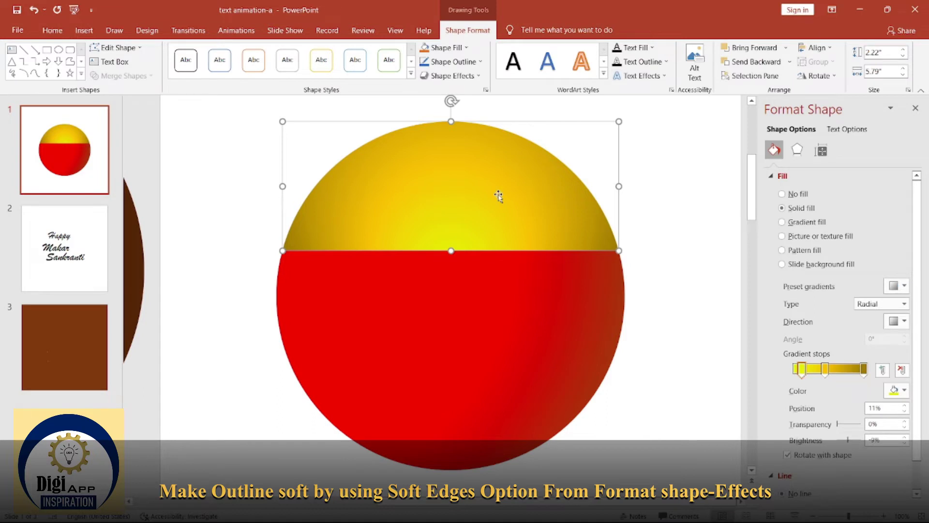
click(798, 149)
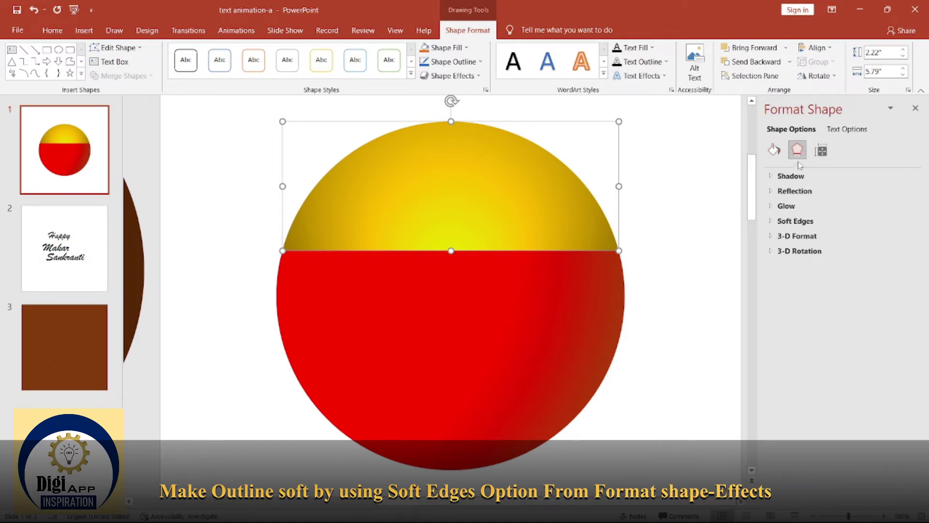
click(796, 221)
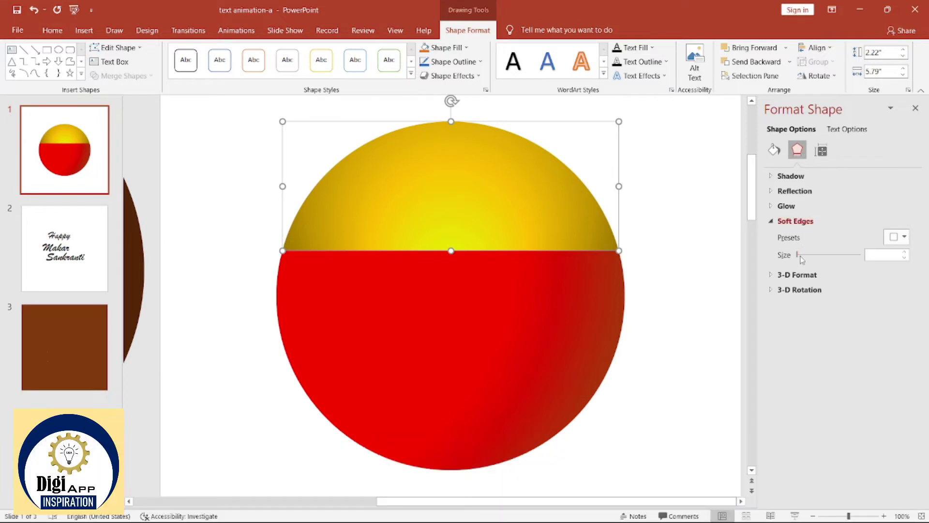
drag(802, 257, 811, 254)
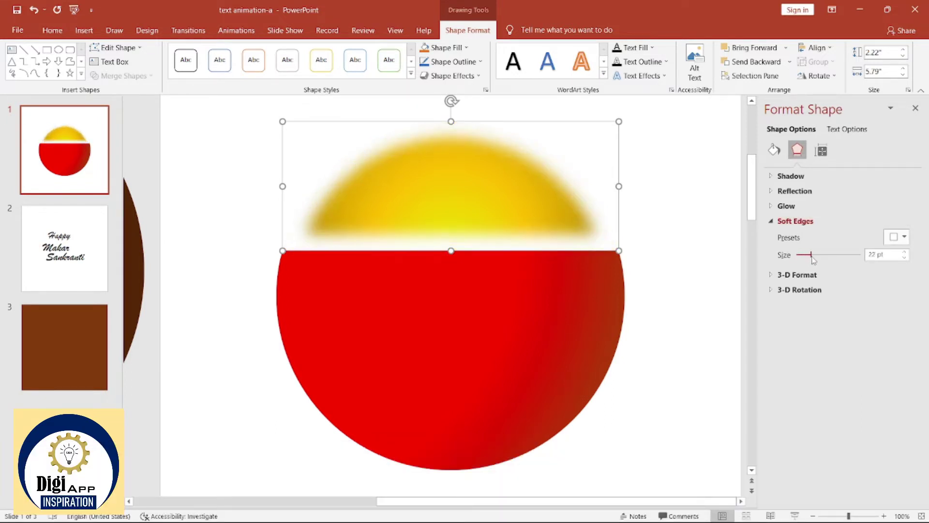
Step: Repeat the 22 pt soft edge on the red half and nudge the yellow half down onto it
click(544, 284)
key(F4)
mouse_move(496, 205)
mouse_down()
mouse_move(496, 228)
mouse_move(485, 230)
mouse_up()
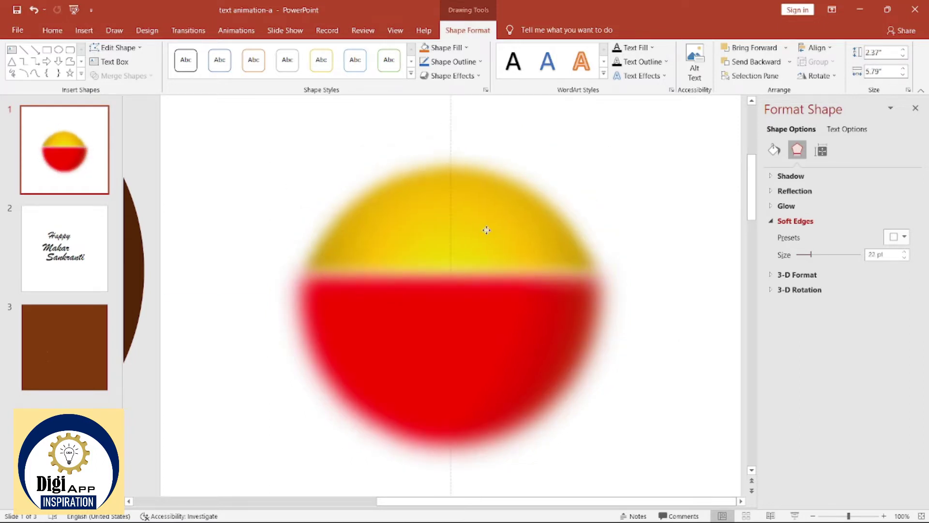
shift+click(477, 217)
Step: Select both halves and move the brown ring to surround the sphere
click(478, 227)
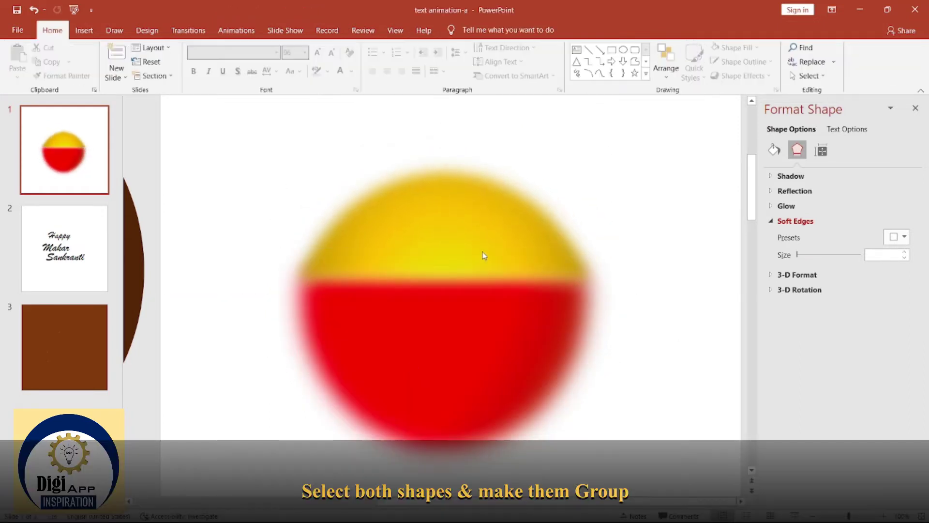
shift+click(553, 317)
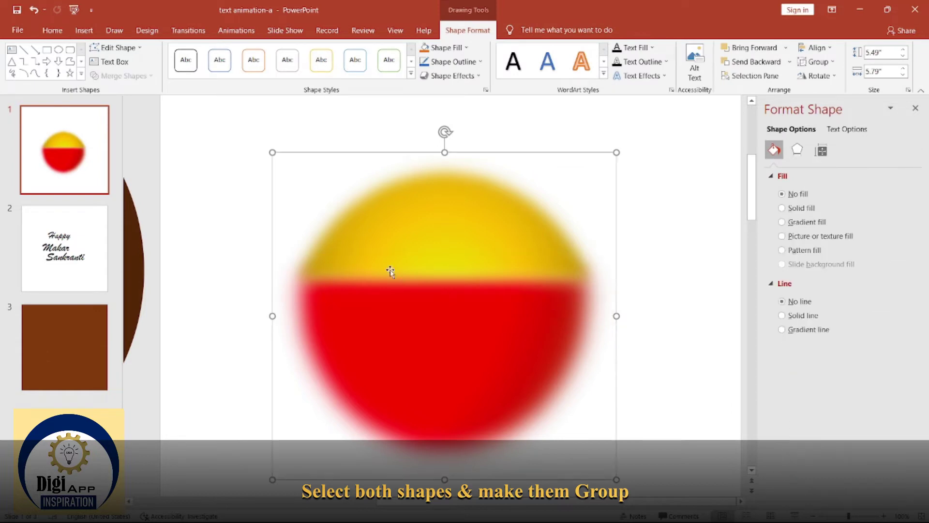
drag(135, 252, 658, 285)
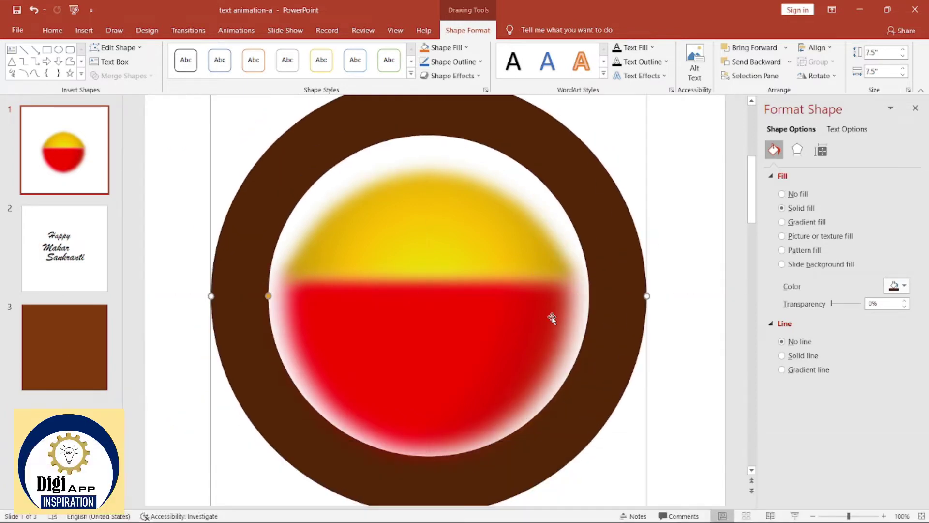
Step: Ungroup the sphere, then move and enlarge the glossy overlay over it
click(483, 322)
click(817, 62)
click(826, 108)
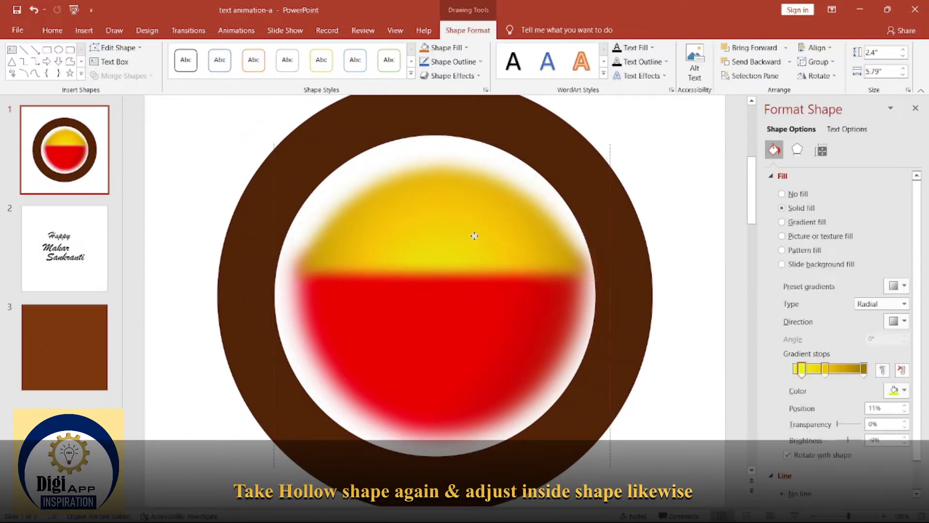
drag(469, 337, 435, 453)
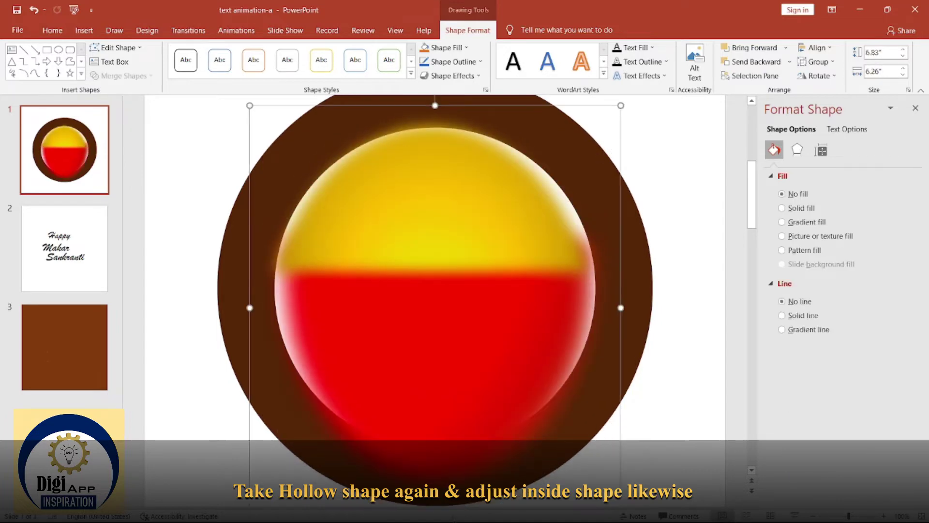
drag(621, 280, 631, 303)
drag(299, 303, 224, 296)
click(562, 303)
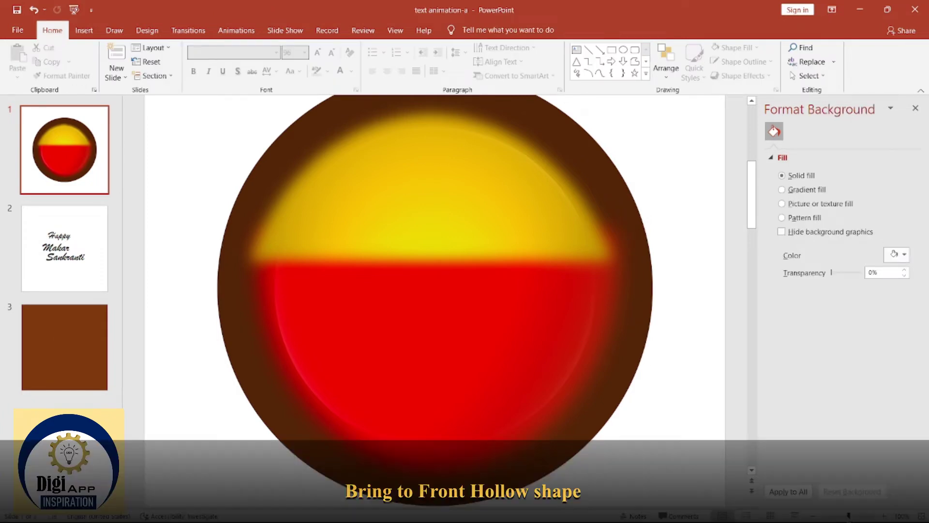
Step: Bring the brown ring in front of the sphere
scroll(434, 295, down, 3)
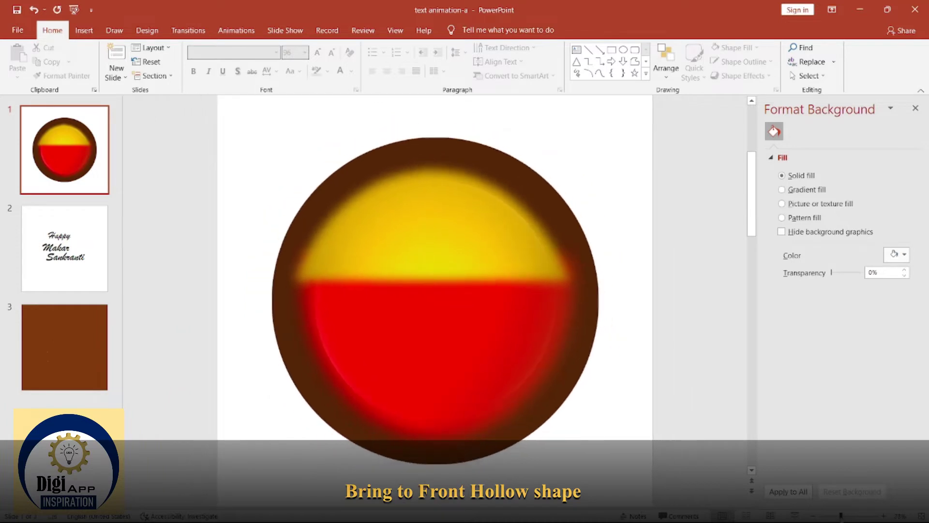
click(468, 140)
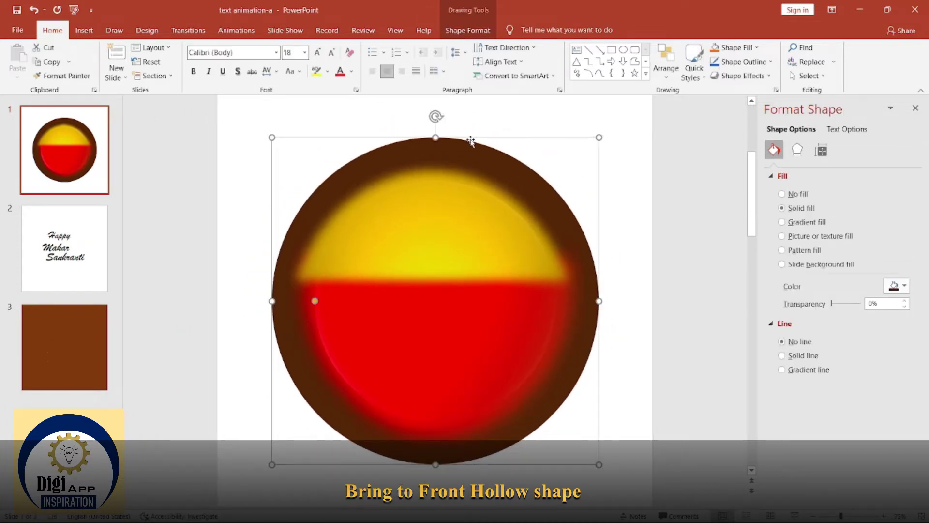
click(665, 81)
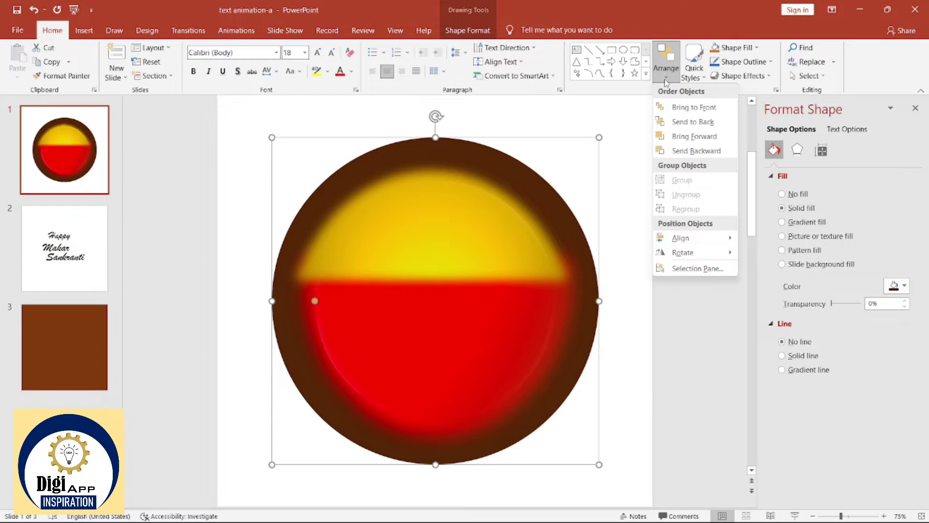
click(693, 107)
click(633, 113)
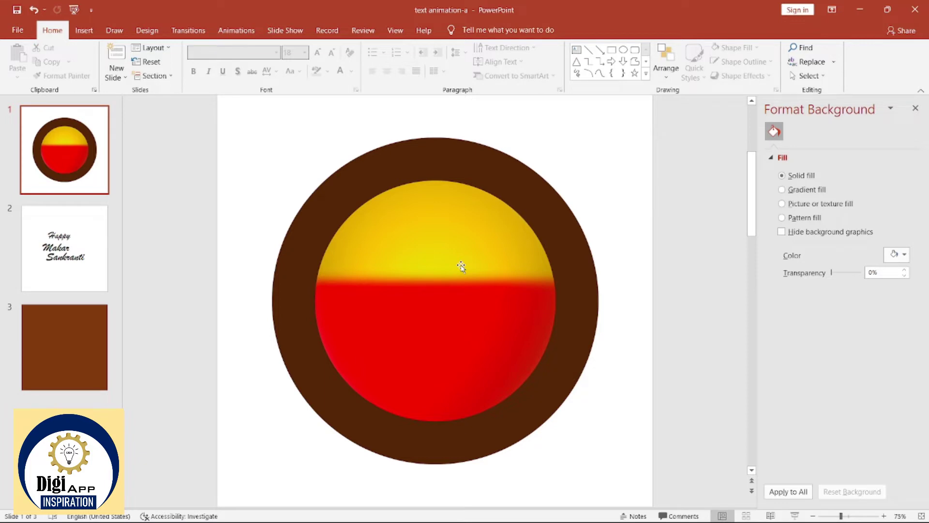
Step: Ungroup the sphere, shift the red shape's left edge inward, and regroup the two halves
click(455, 183)
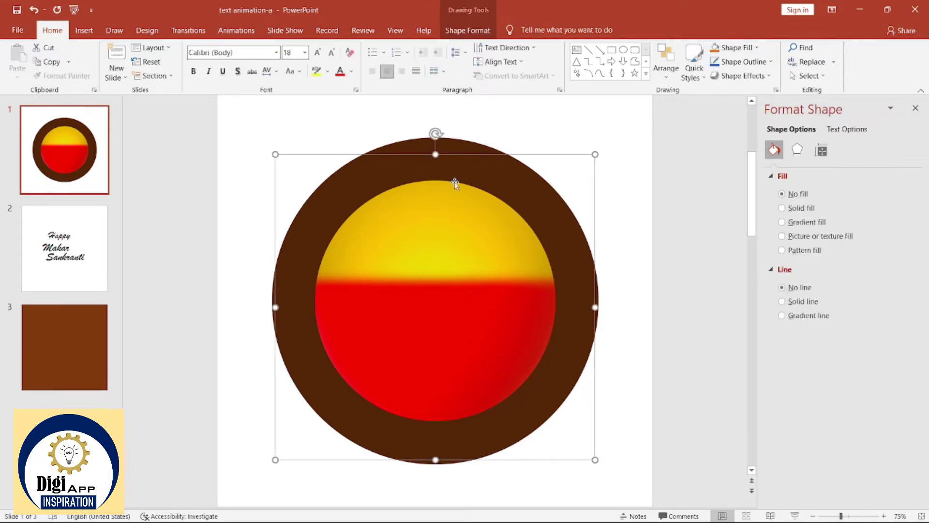
click(673, 72)
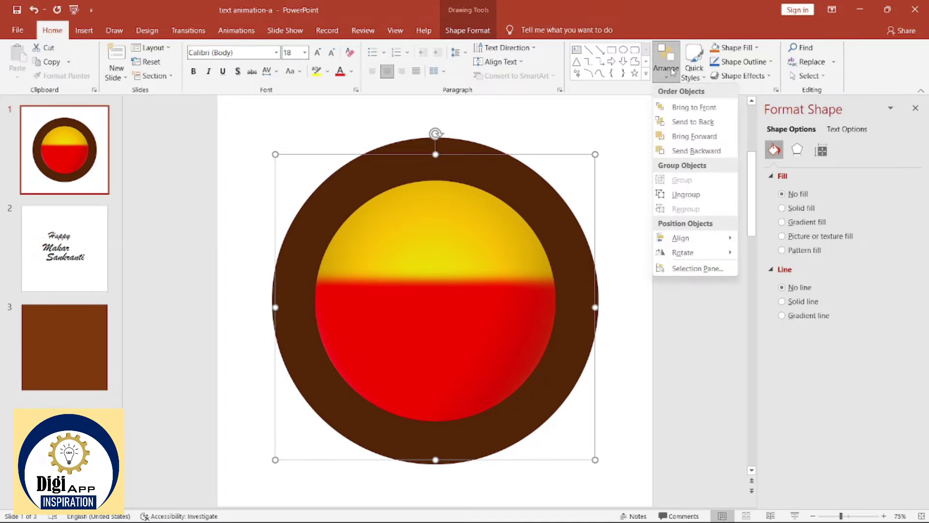
click(685, 194)
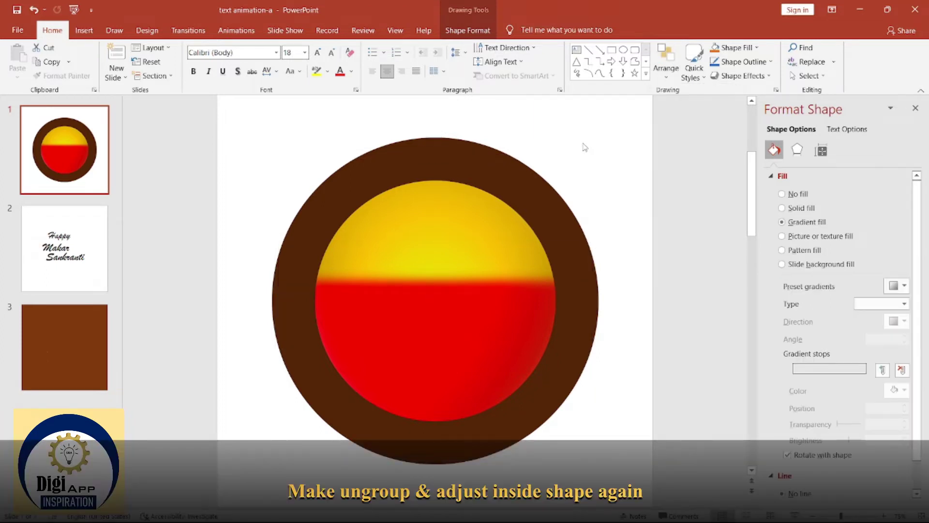
click(445, 326)
click(666, 72)
click(677, 103)
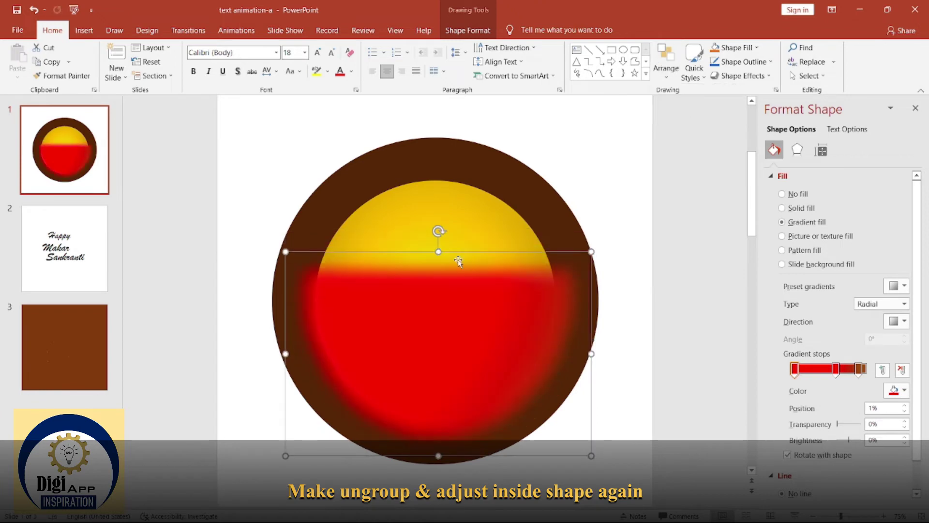
drag(324, 357, 331, 356)
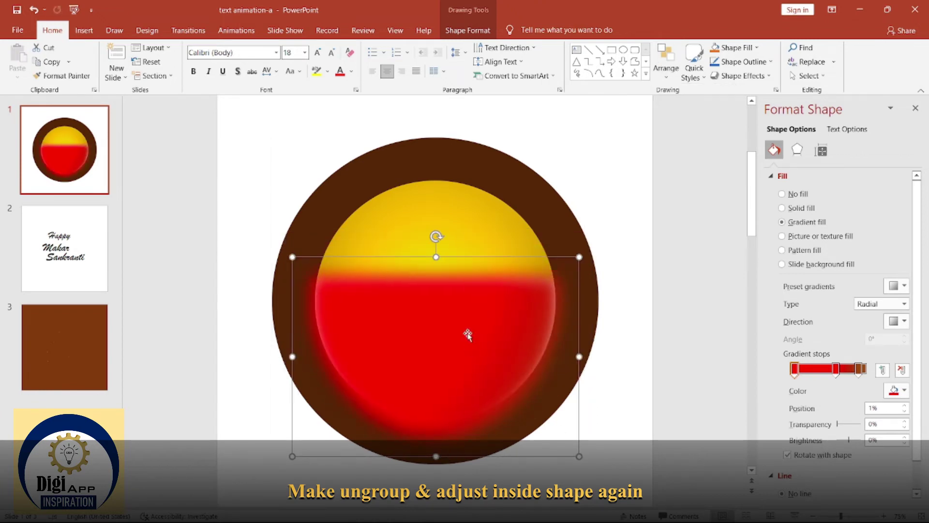
shift+click(476, 226)
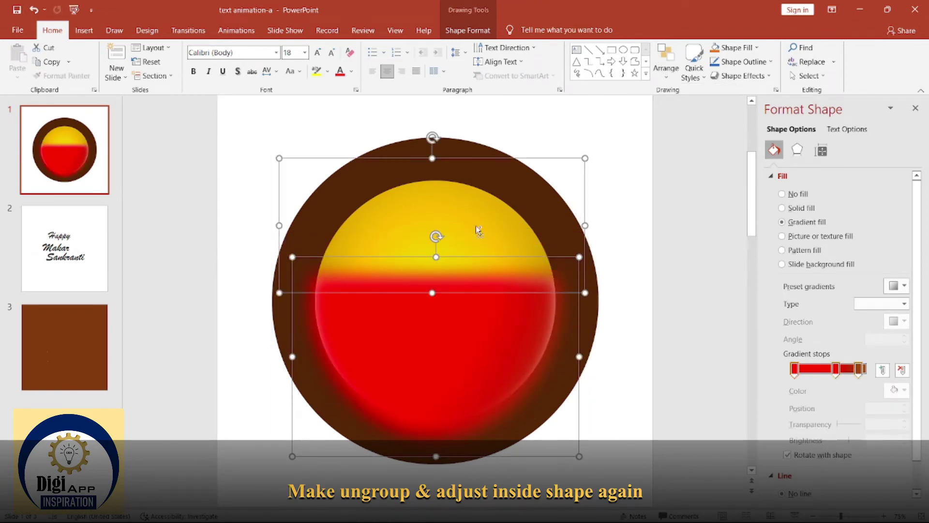
key(ctrl+g)
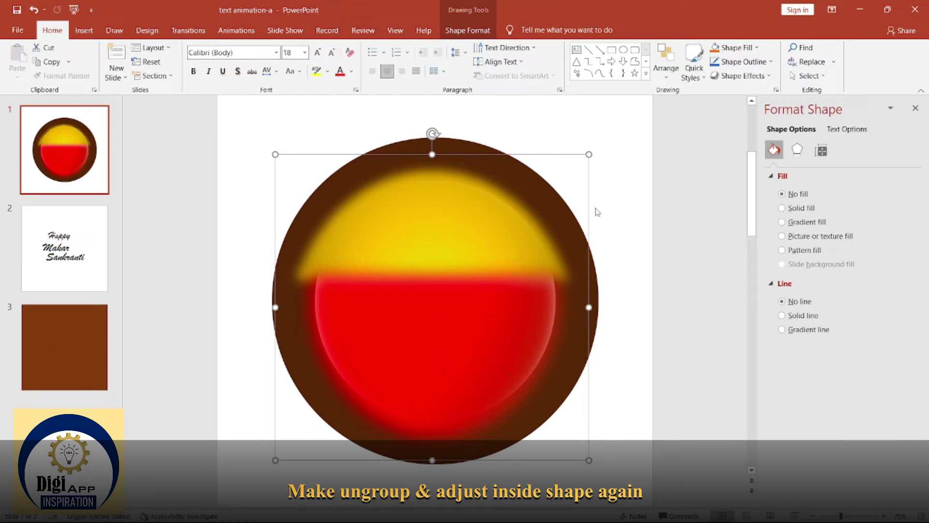
Step: Restack the brown ring again relative to the regrouped ball
click(563, 204)
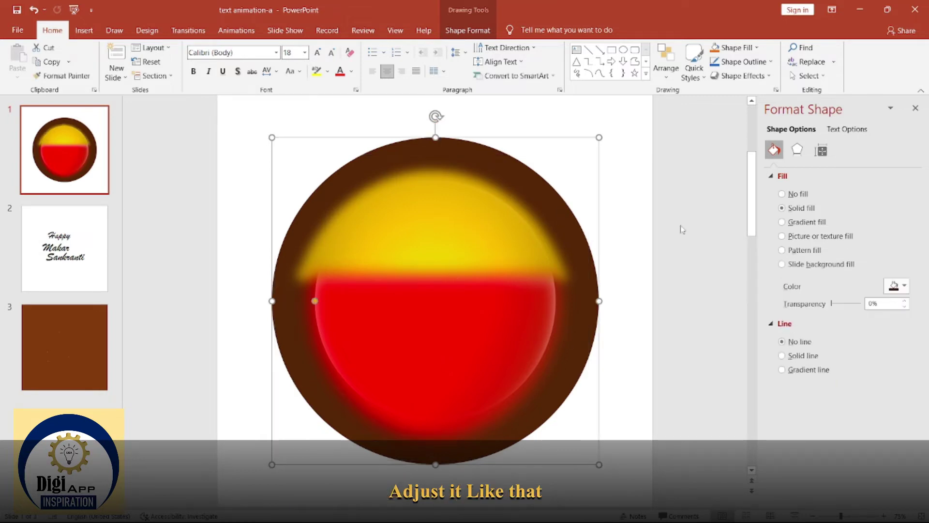
click(666, 68)
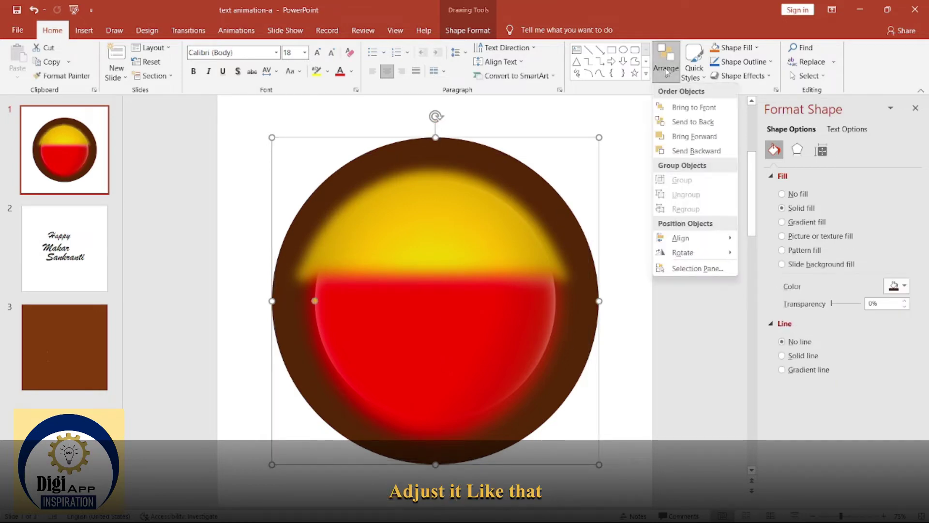
click(688, 107)
click(634, 126)
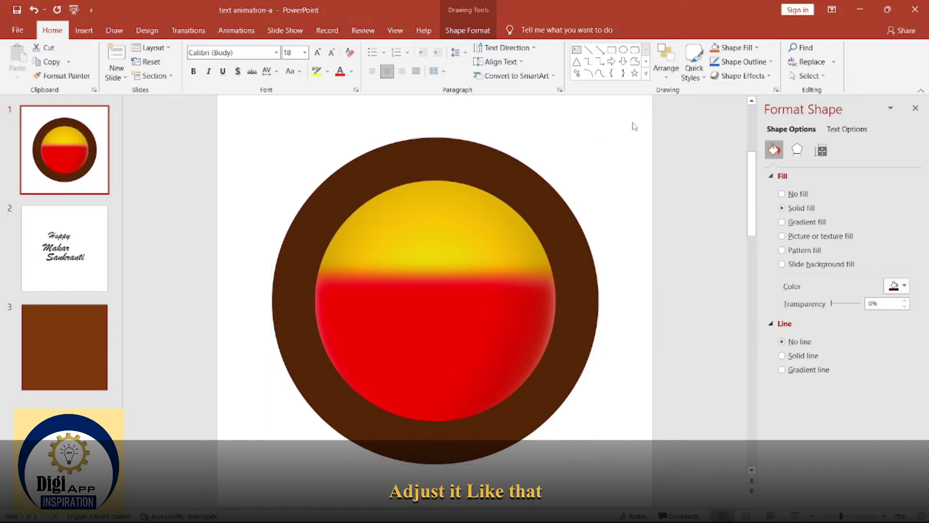
Step: Ungroup the ball into separate yellow and red halves and select the yellow half
click(450, 247)
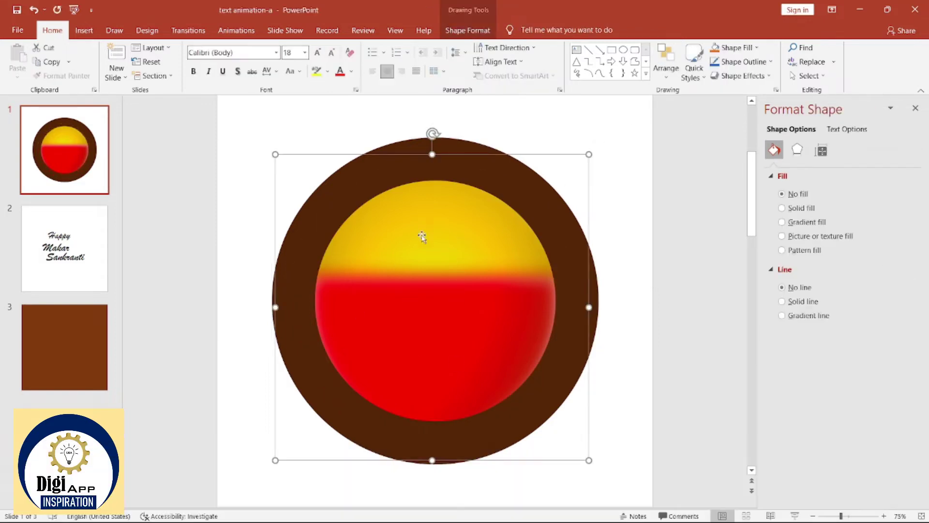
click(666, 73)
click(677, 193)
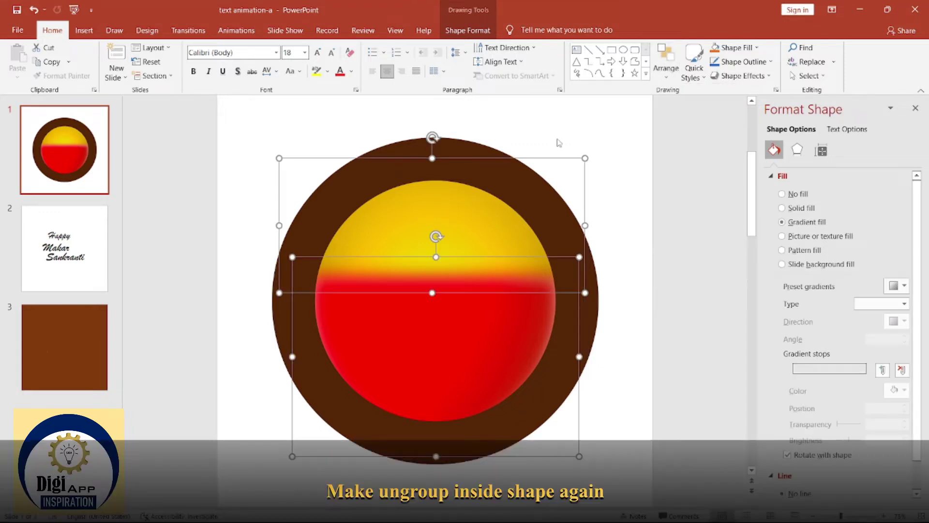
click(559, 142)
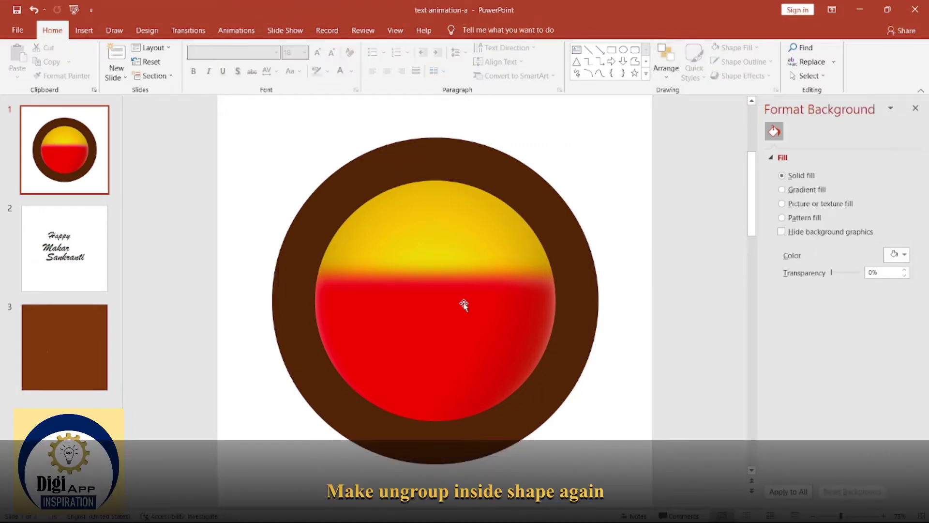
click(432, 220)
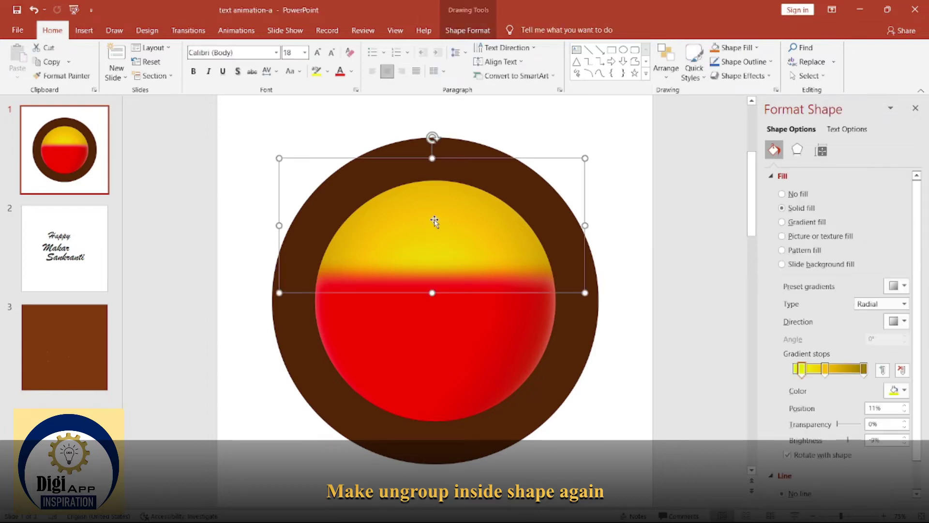
Step: Apply a Wipe entrance from the top to the yellow half
click(250, 33)
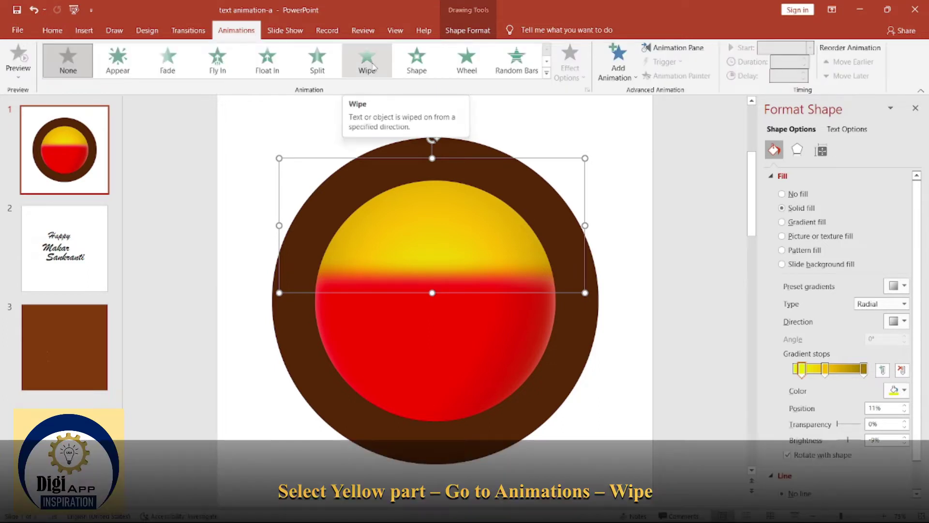
click(373, 67)
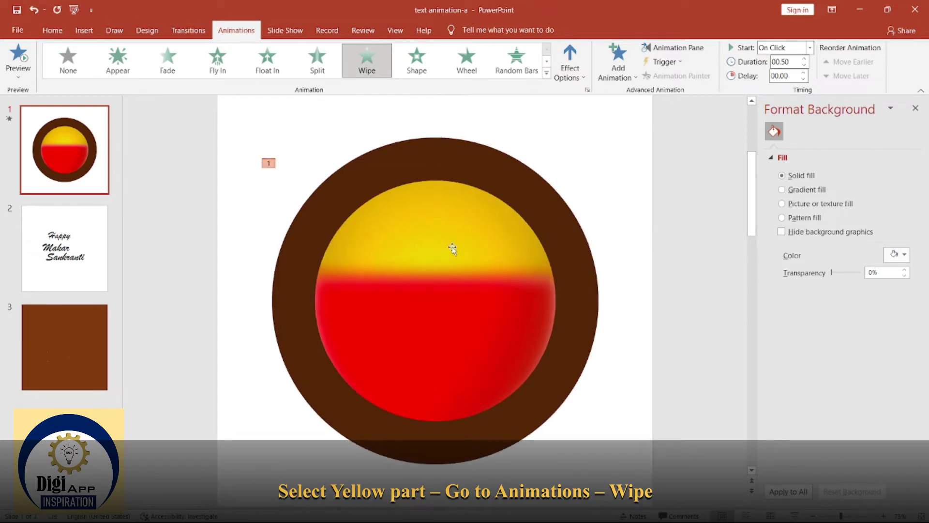
click(576, 71)
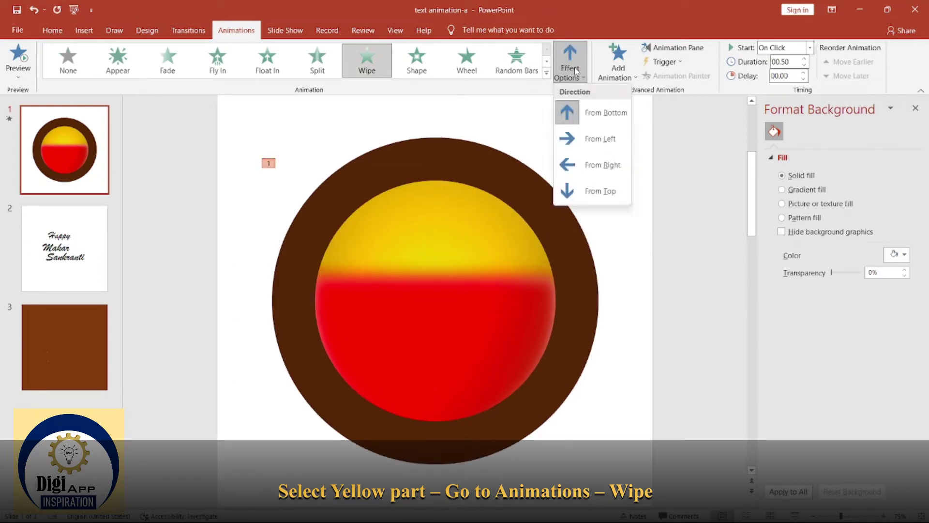
click(602, 193)
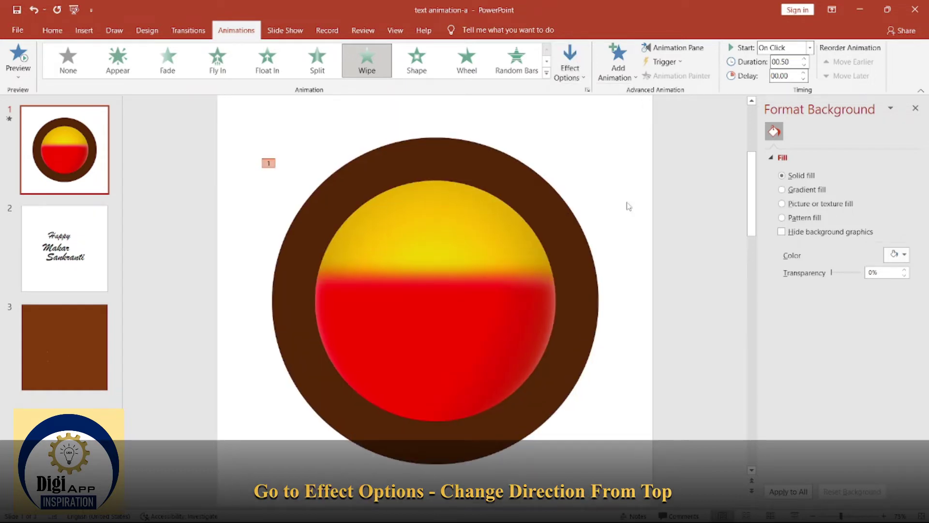
Step: Show the Animation Pane, close Format Background, and set the wipe to start With Previous
click(704, 48)
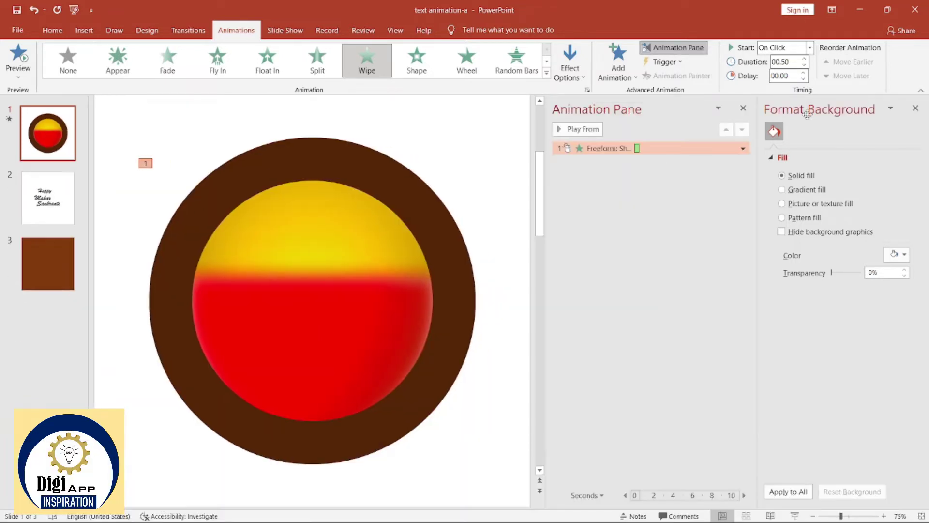
click(914, 108)
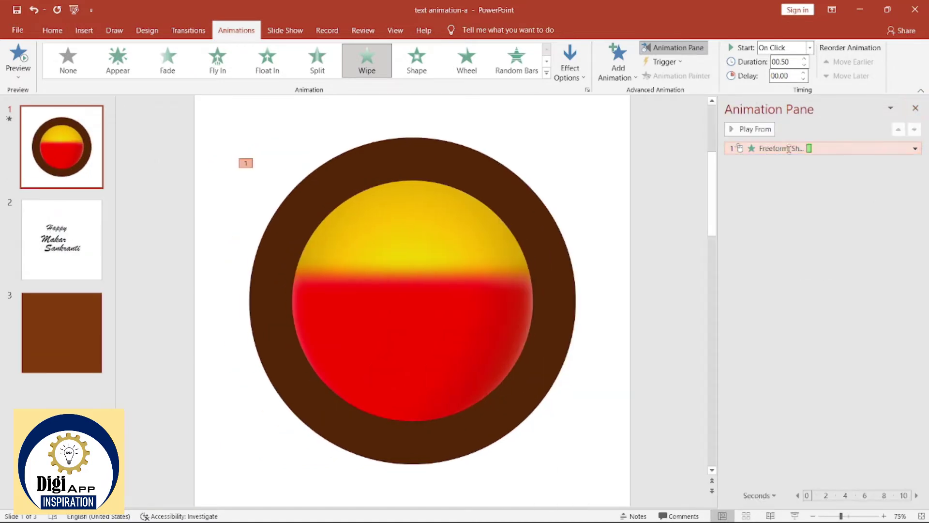
click(809, 48)
click(791, 74)
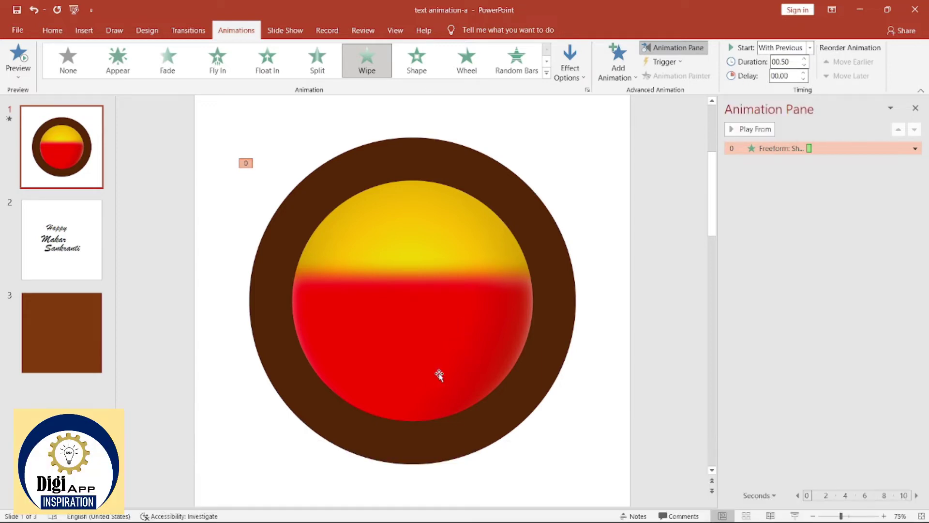
click(439, 373)
click(439, 373)
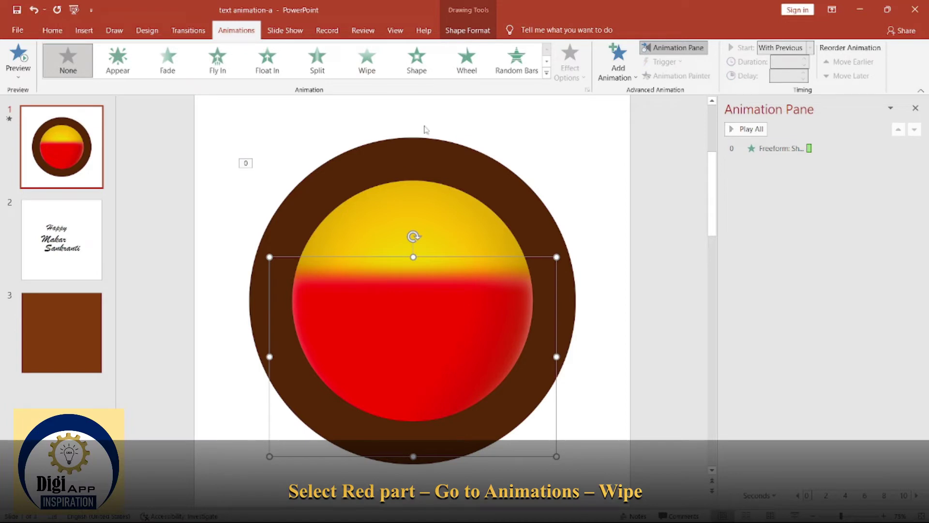
Step: Give the red half a Wipe from the bottom that starts With Previous
click(371, 68)
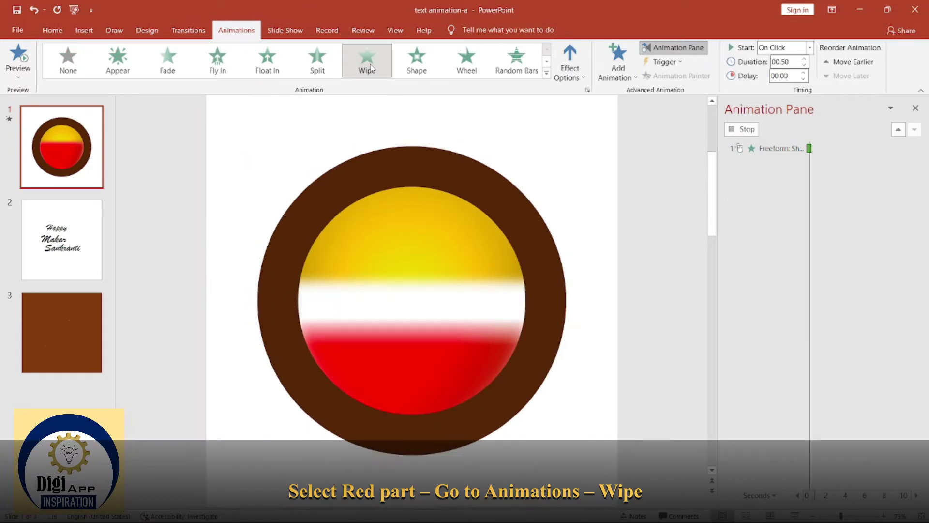
click(572, 80)
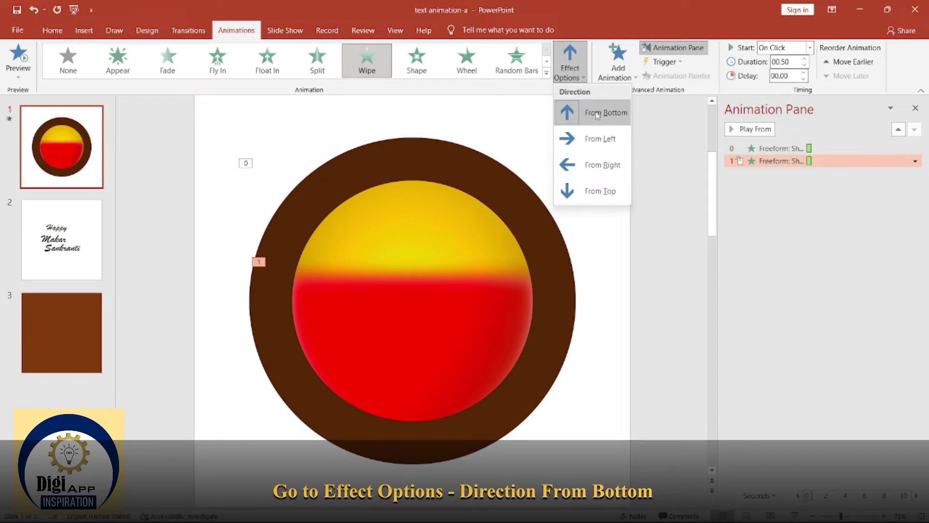
click(566, 113)
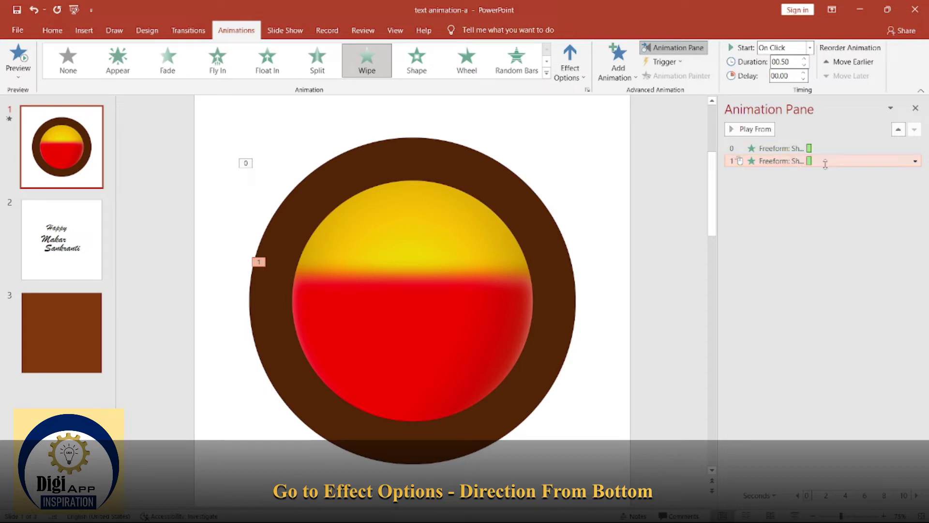
click(808, 48)
click(784, 74)
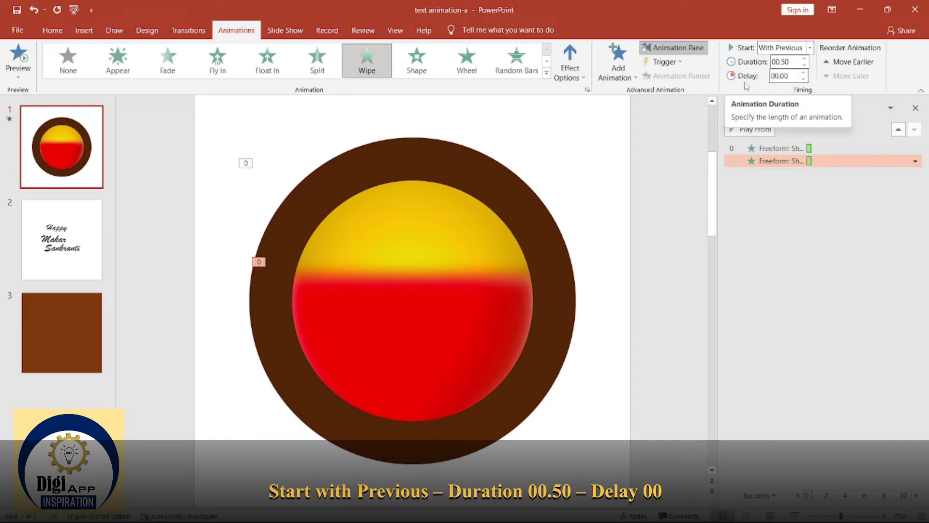
click(655, 224)
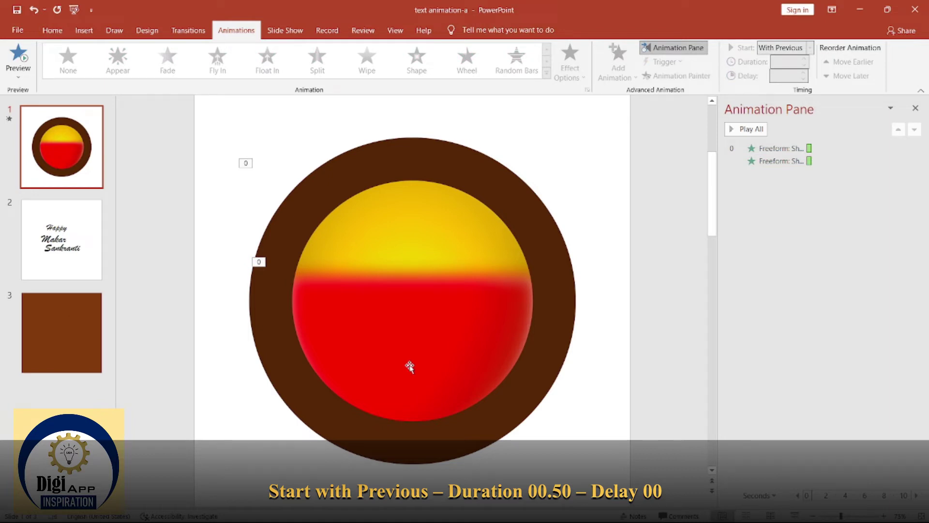
Step: Go to slide 2 and select the word 'Happy'
click(92, 219)
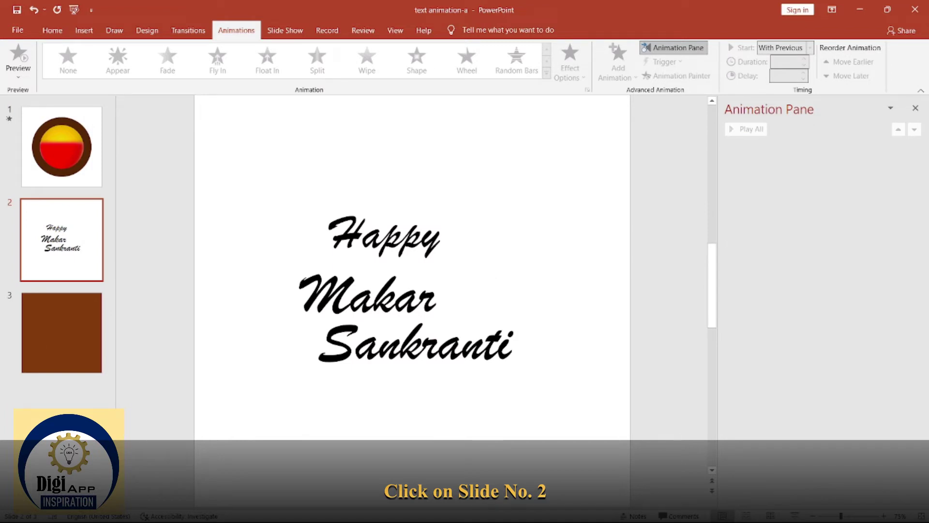
click(362, 235)
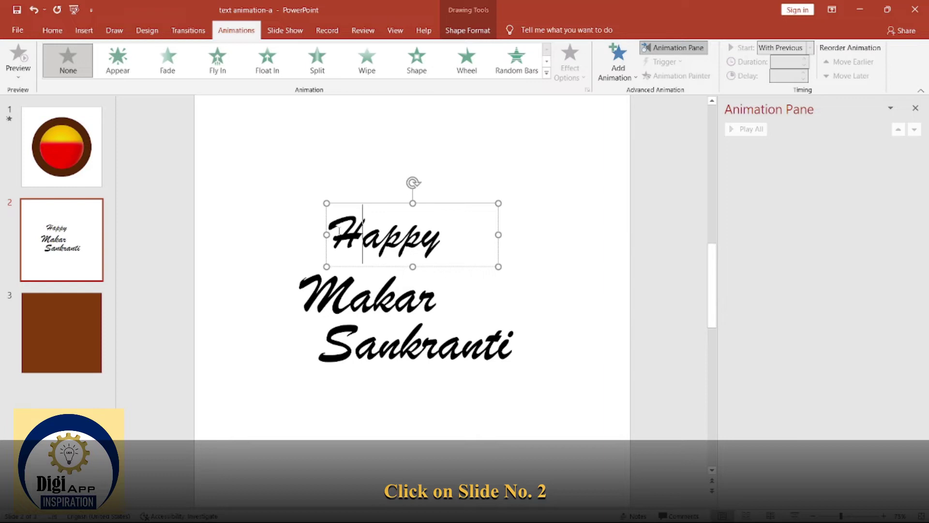
drag(332, 232, 439, 232)
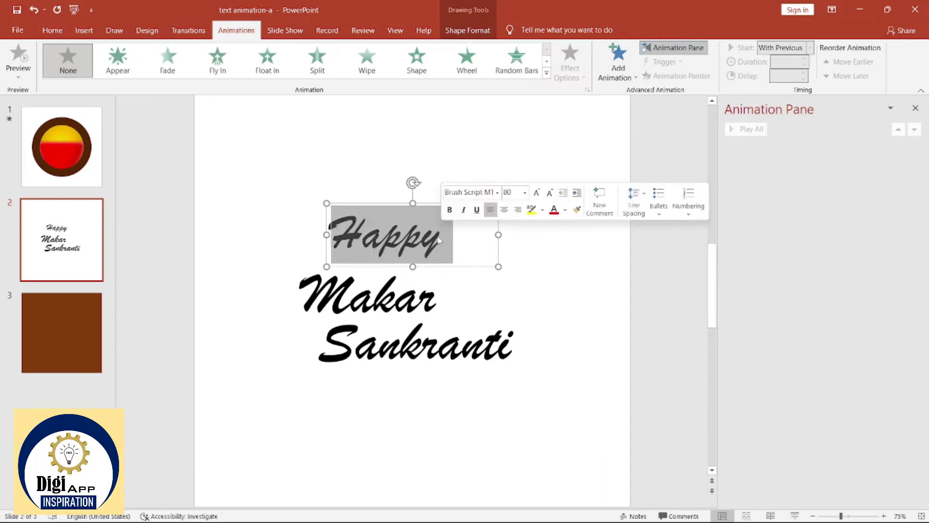
Step: Try a gold gradient text fill on 'Happy', then undo it back to black
right_click(433, 245)
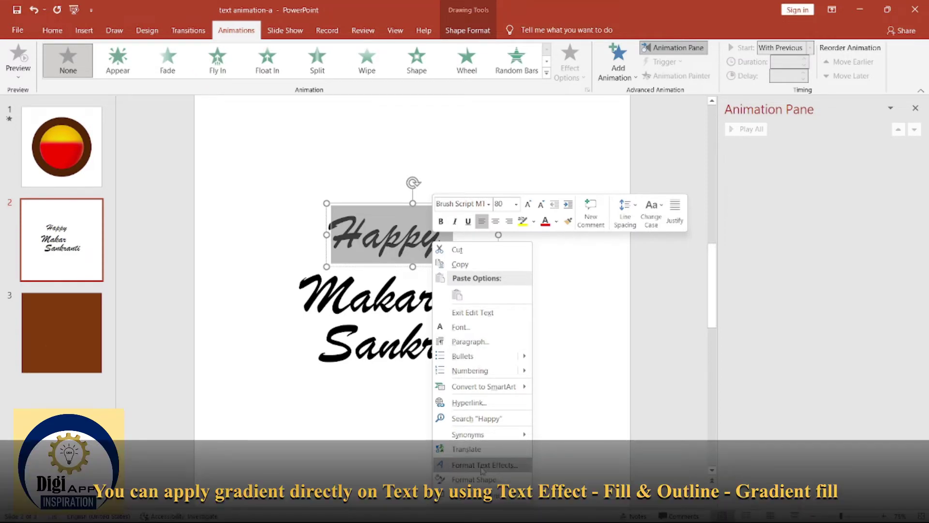
click(482, 465)
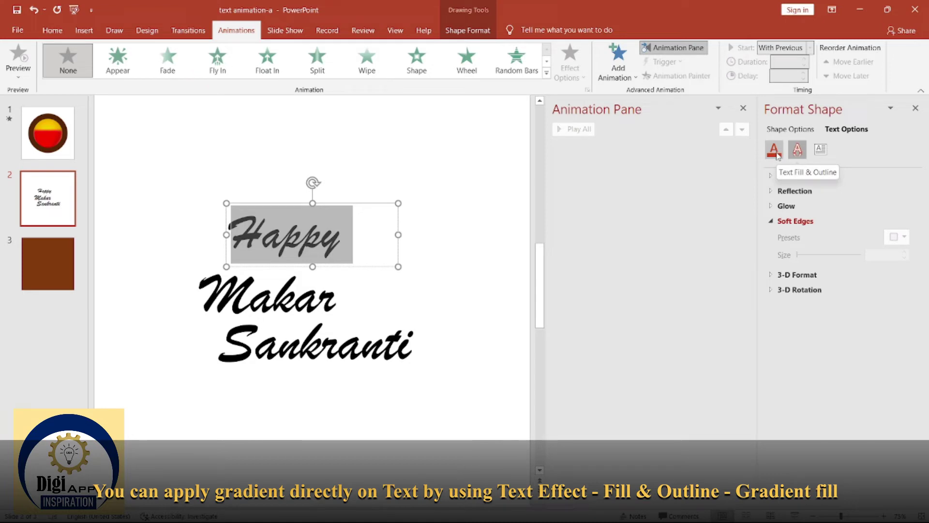
click(774, 150)
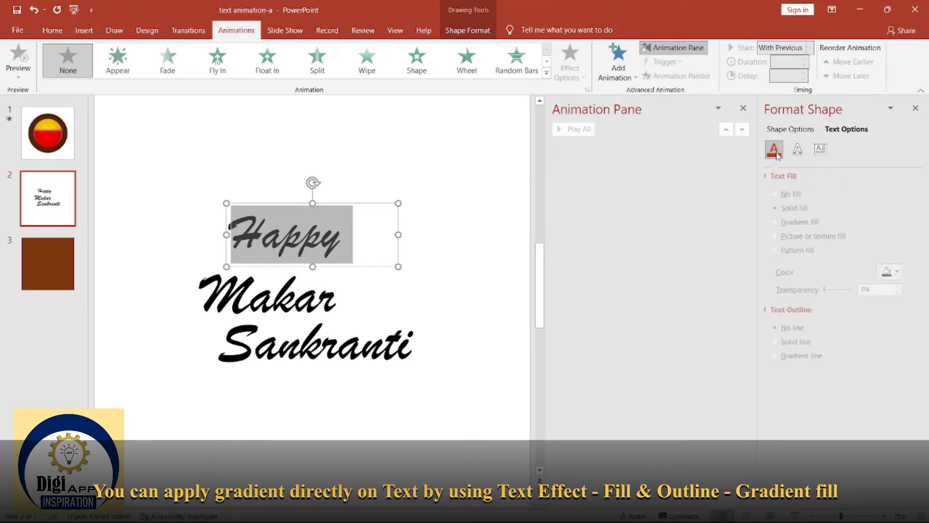
click(781, 222)
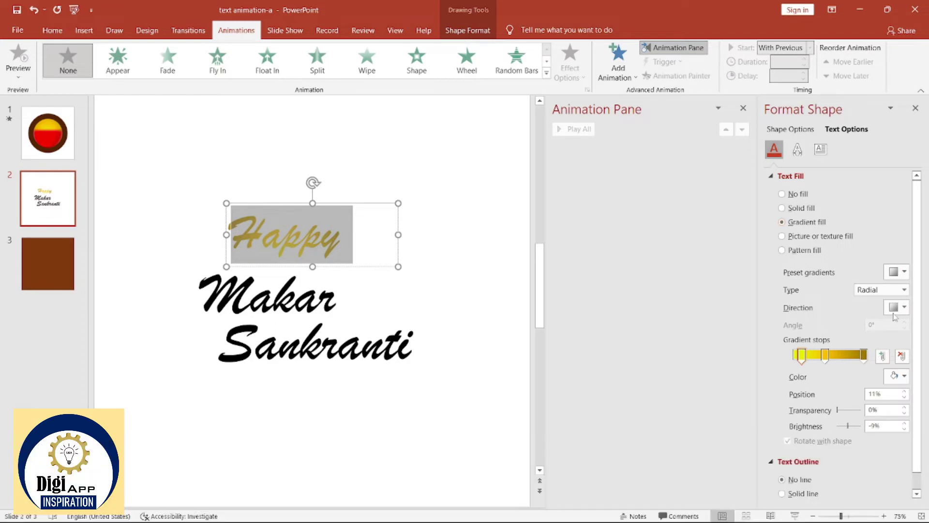
click(369, 169)
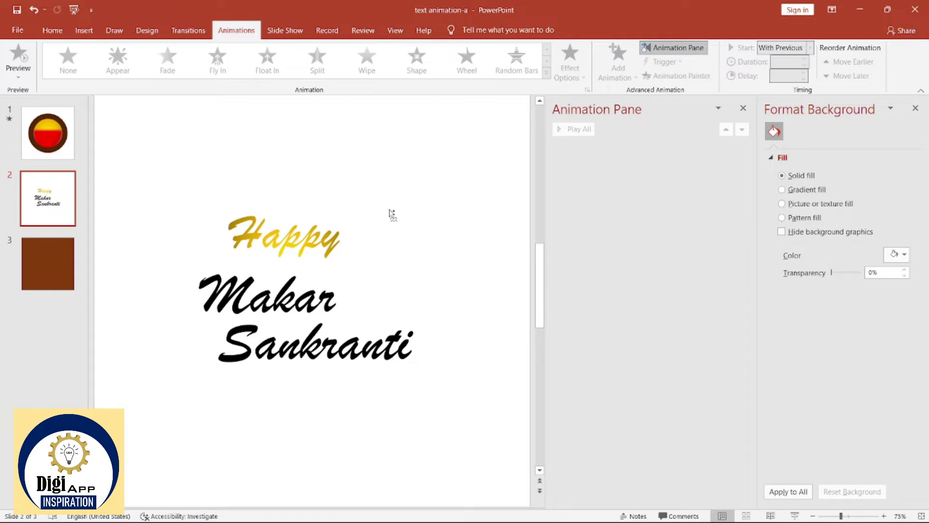
key(ctrl+z)
click(408, 177)
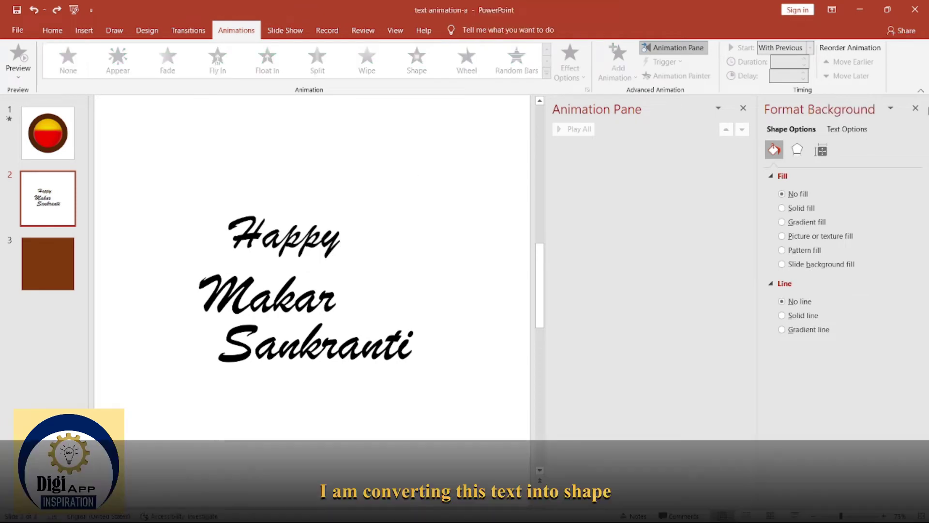
Step: Draw a large rectangle over the greeting text on slide 2 and send it to the back
click(915, 108)
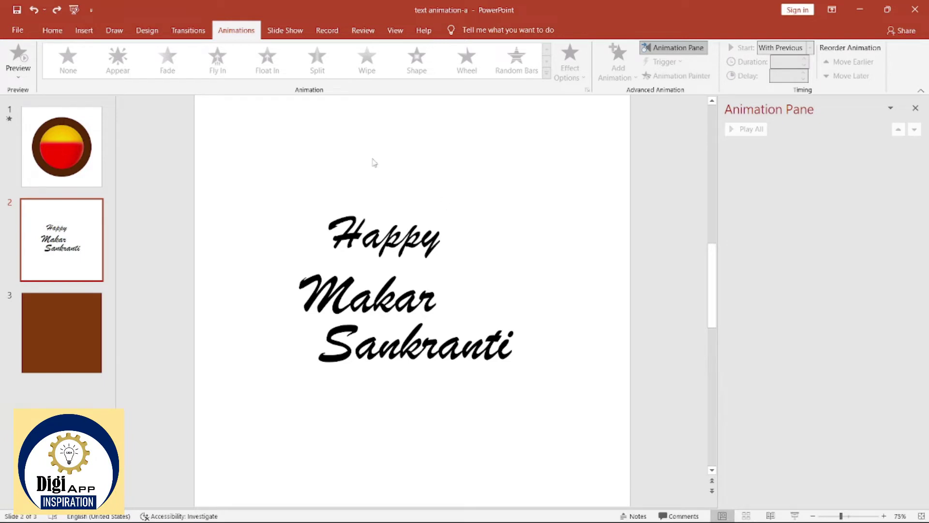
click(84, 33)
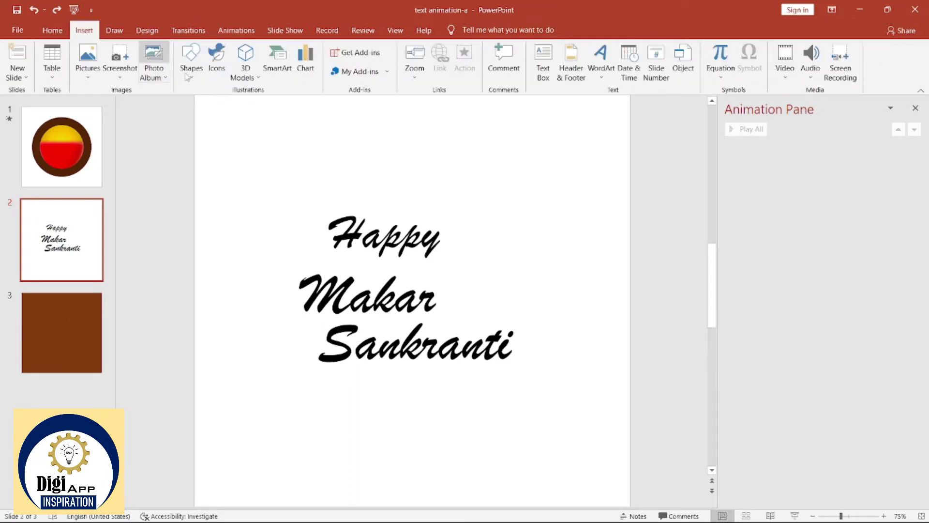
click(193, 78)
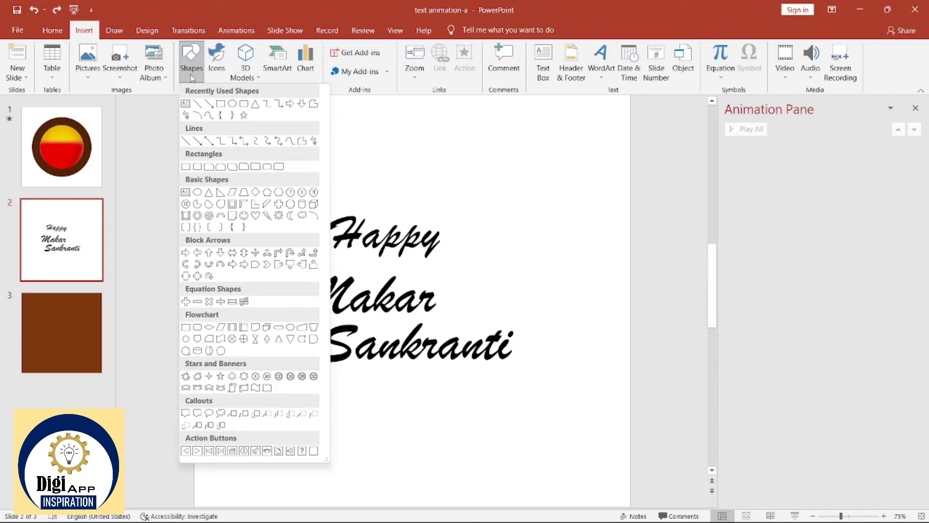
click(221, 104)
drag(236, 171, 575, 384)
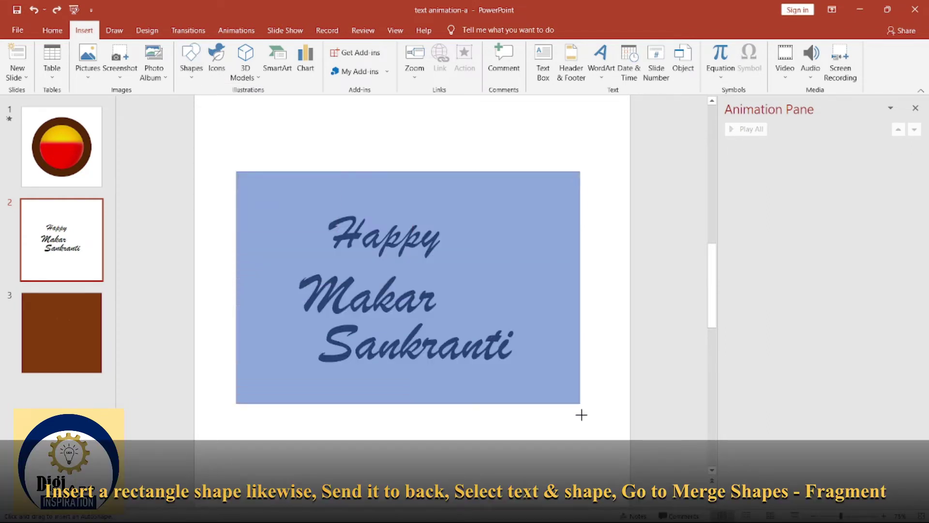
drag(575, 384, 587, 434)
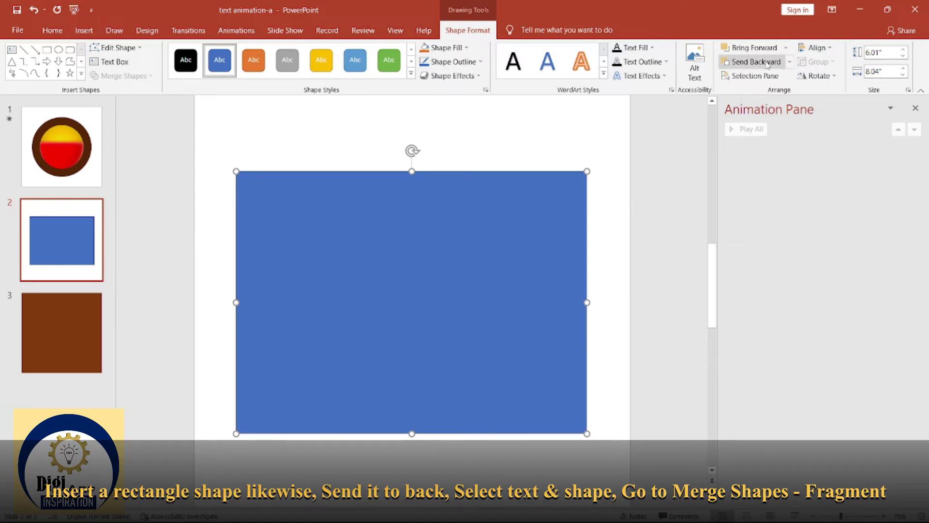
click(789, 62)
click(755, 91)
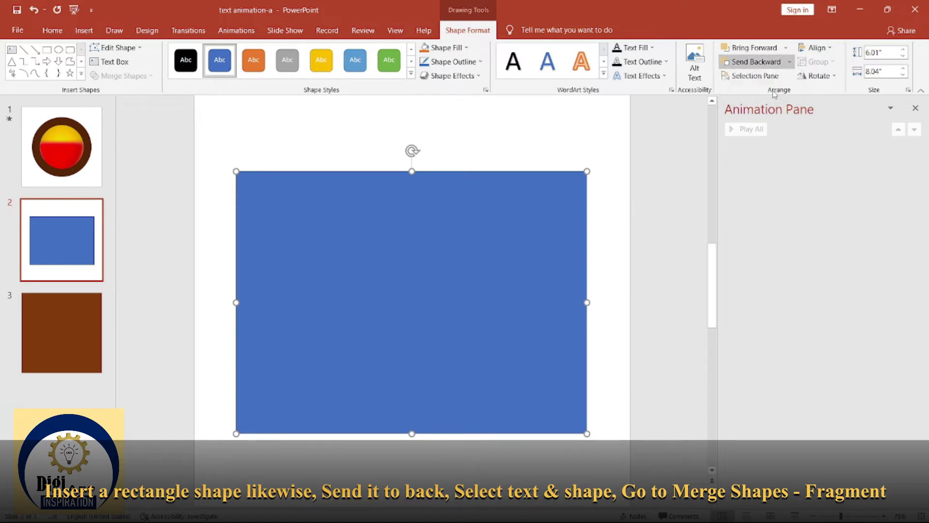
click(472, 147)
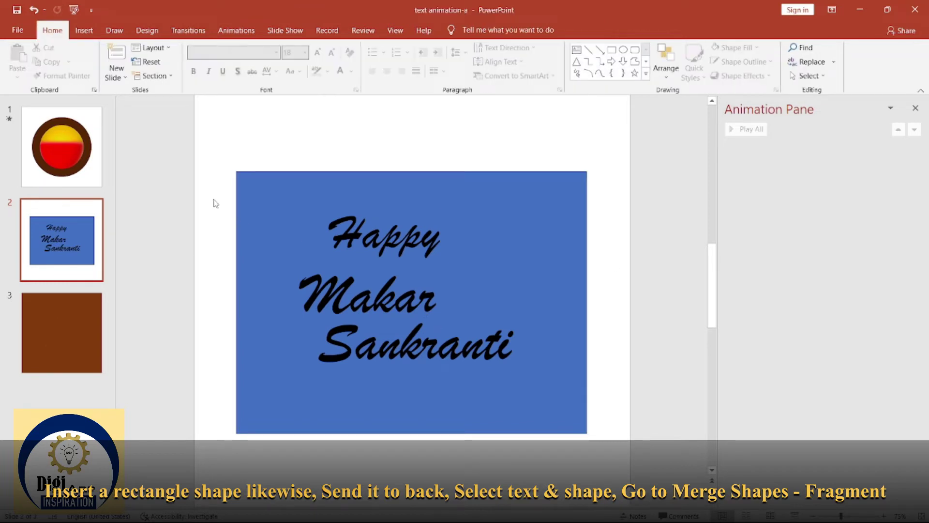
Step: Select the three greeting lines plus the blue rectangle and apply Merge Shapes > Fragment
drag(213, 198, 565, 400)
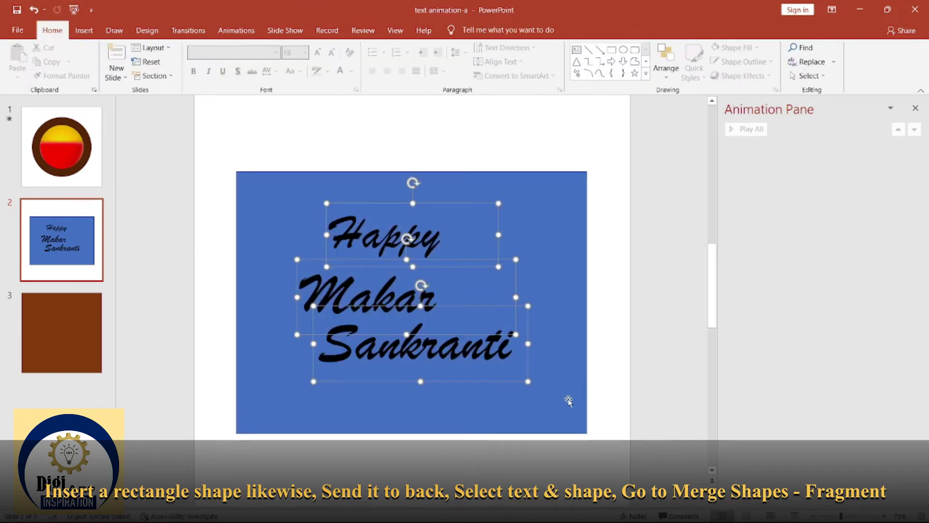
shift+click(547, 220)
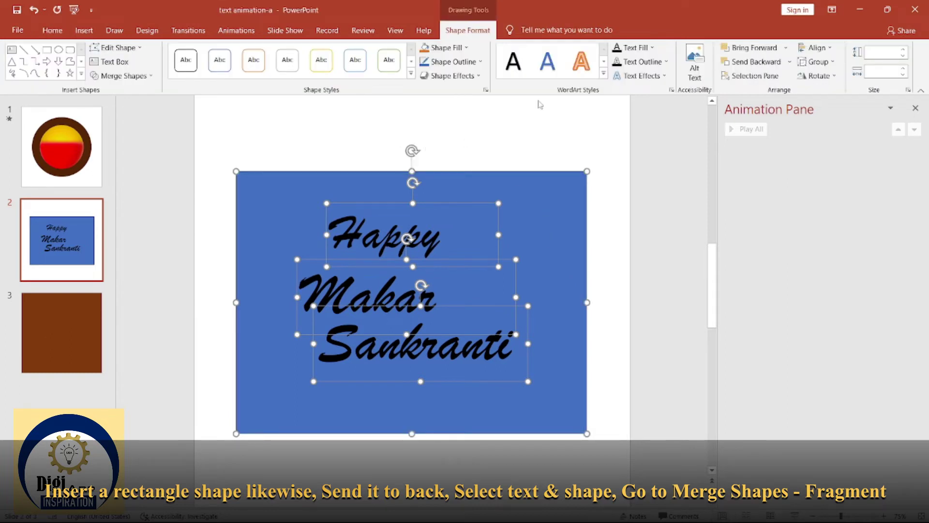
click(139, 77)
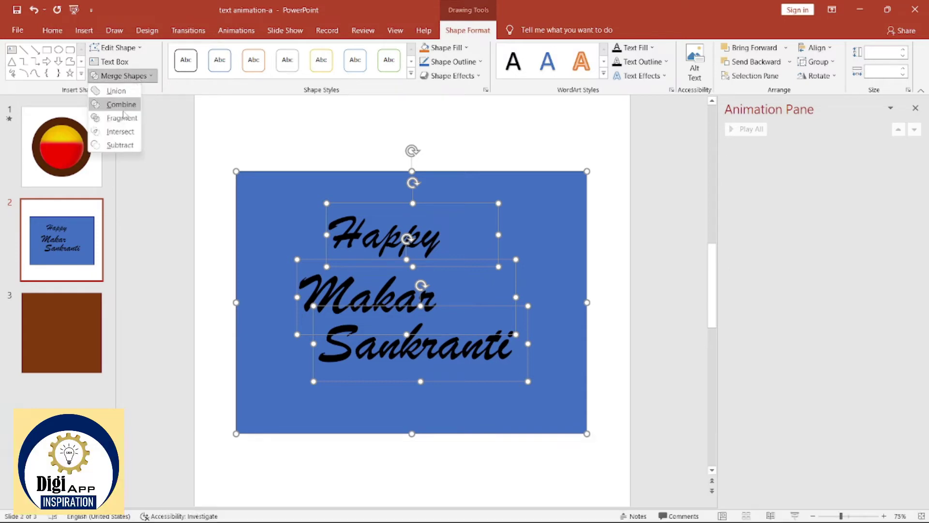
click(122, 118)
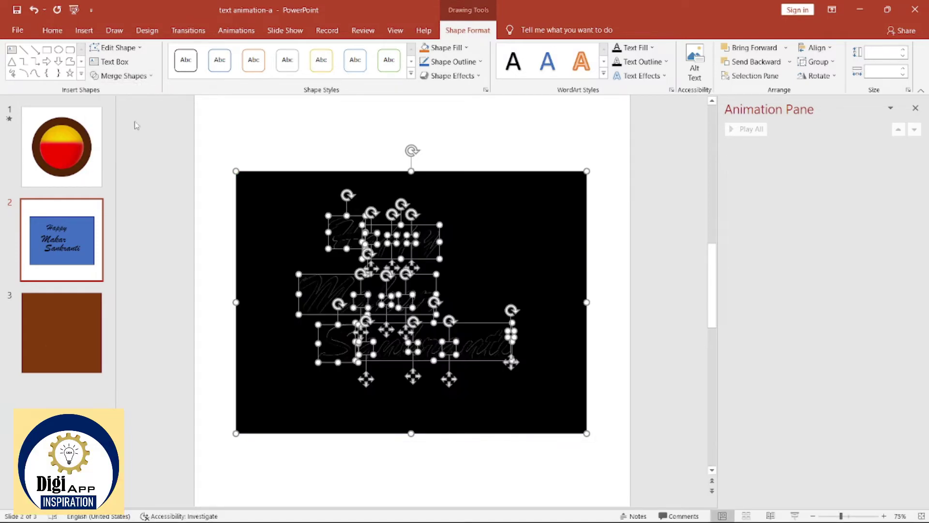
Step: Delete the black rectangle background fragment
click(417, 139)
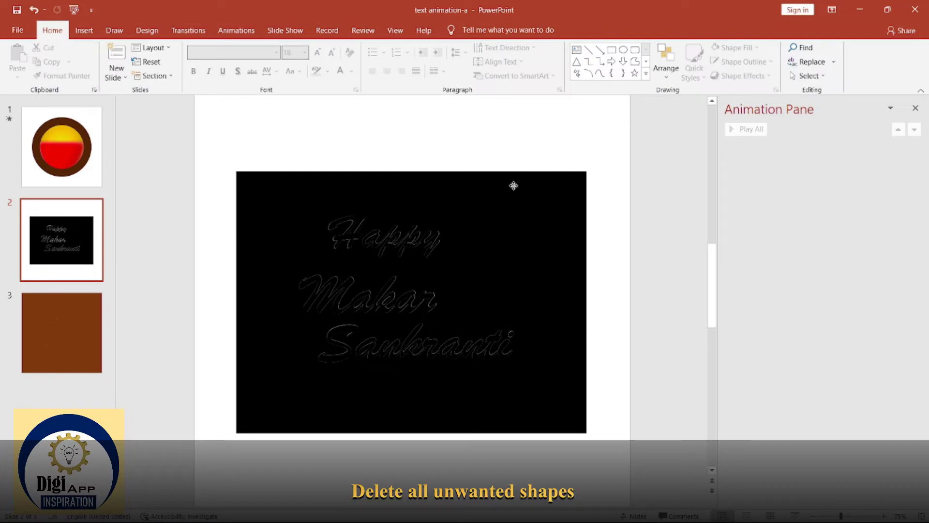
click(514, 186)
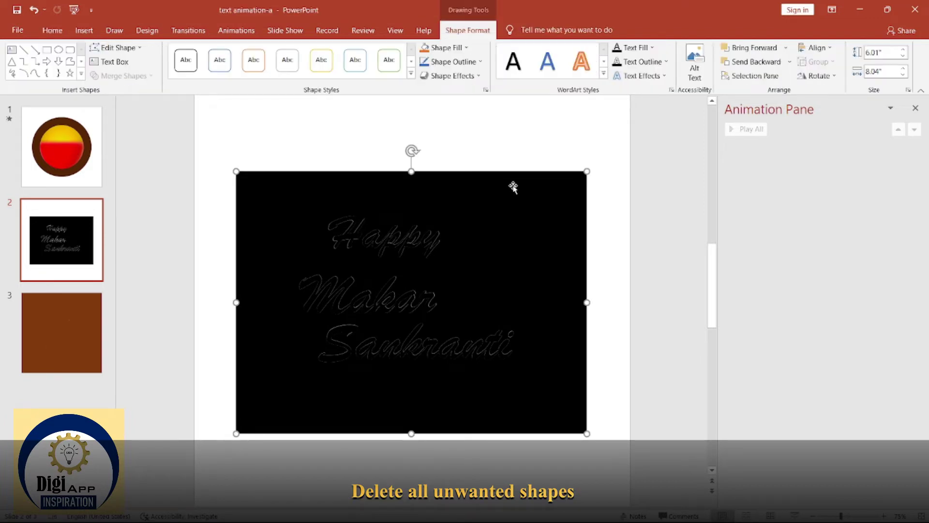
key(Delete)
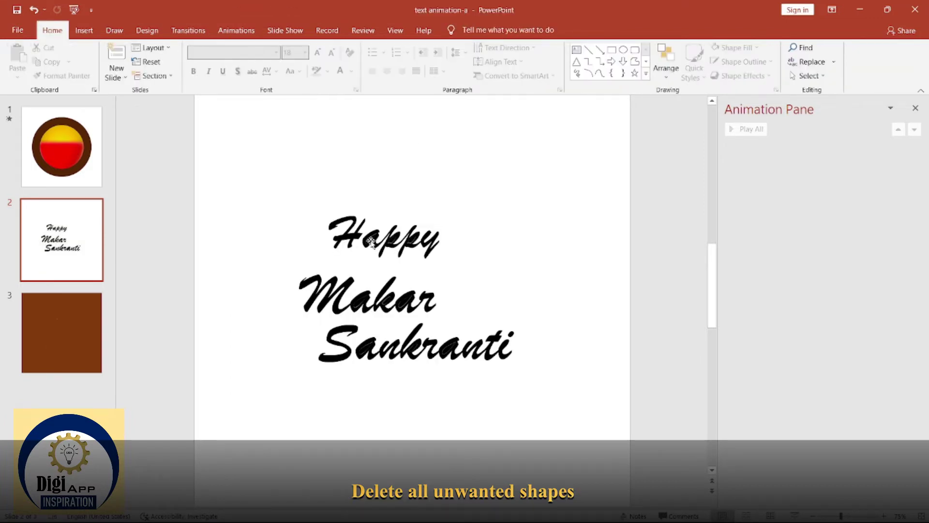
Step: Delete the small leftover pieces inside 'Happy', undoing the last deletion
click(371, 240)
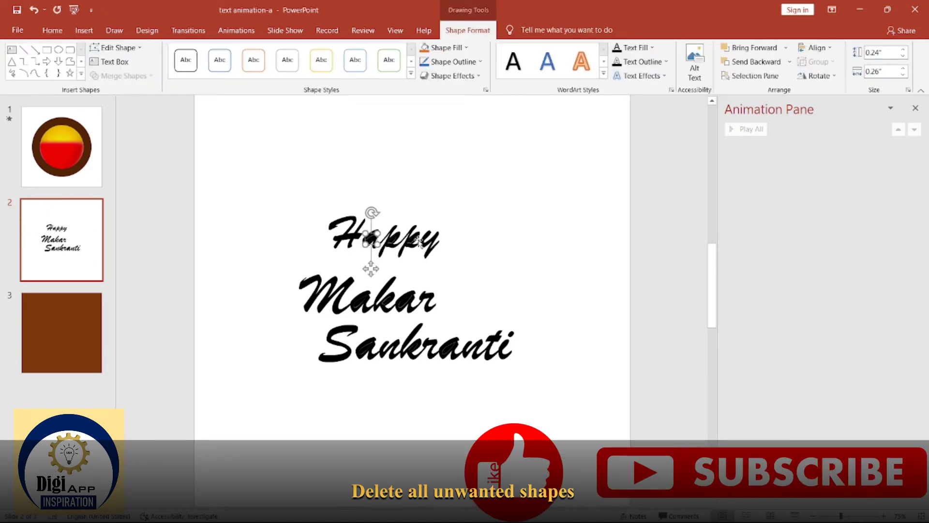
key(Delete)
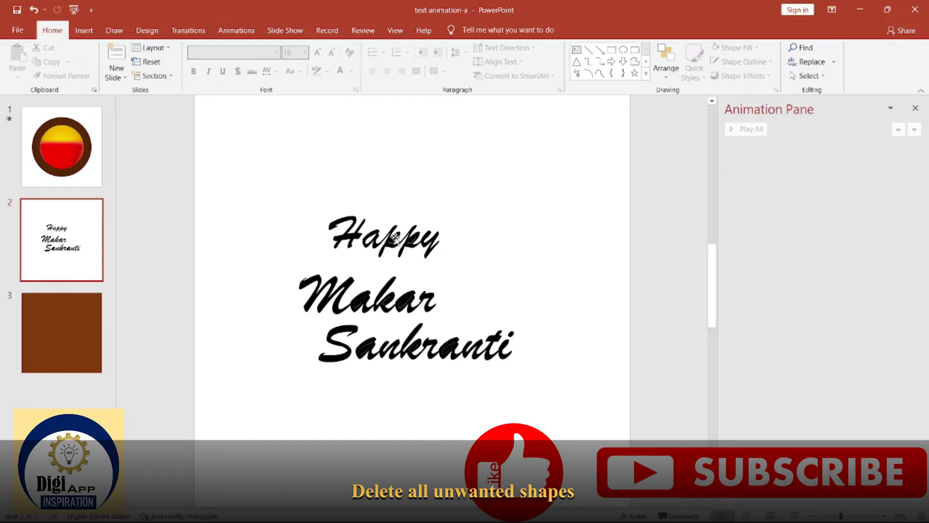
click(417, 244)
key(Delete)
click(410, 240)
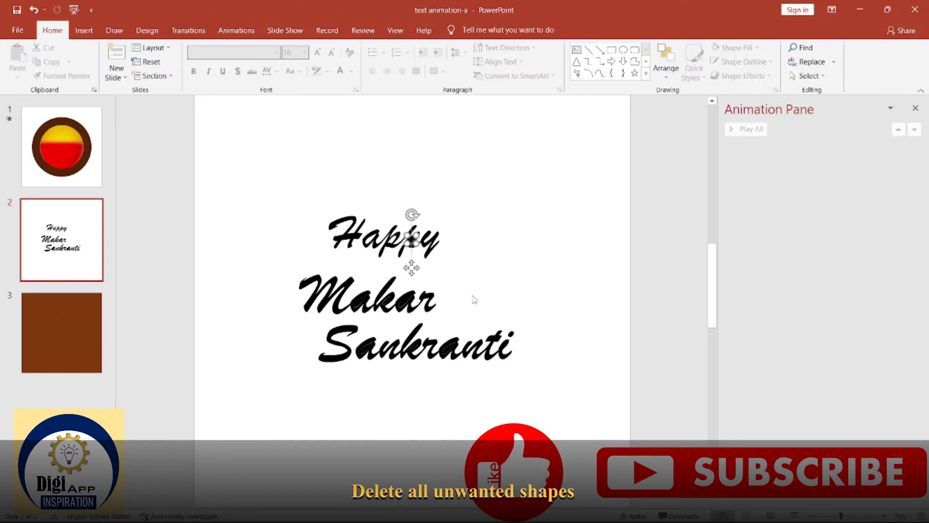
key(Delete)
click(387, 302)
key(Delete)
key(ctrl+z)
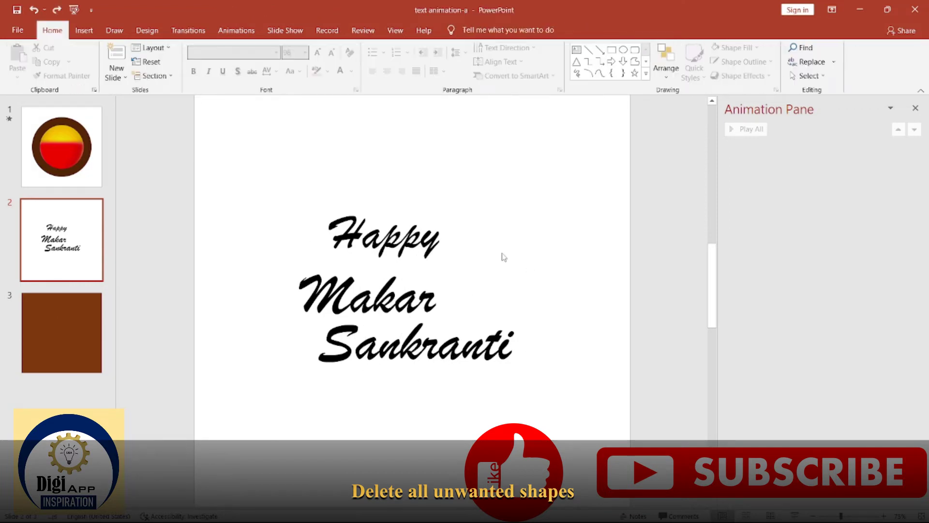
Step: Union the two Happy pieces into a single shape and raise it above Makar Sankranti
click(377, 234)
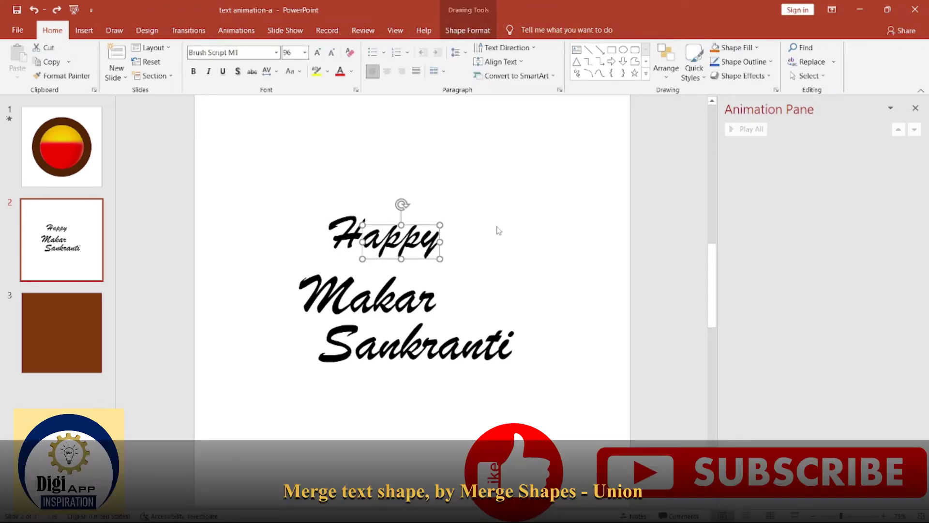
click(498, 230)
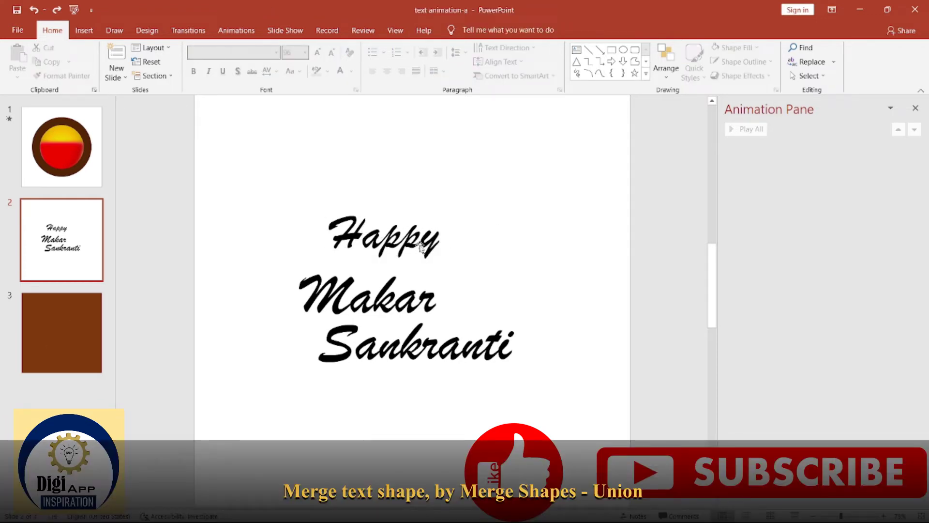
drag(273, 174, 510, 277)
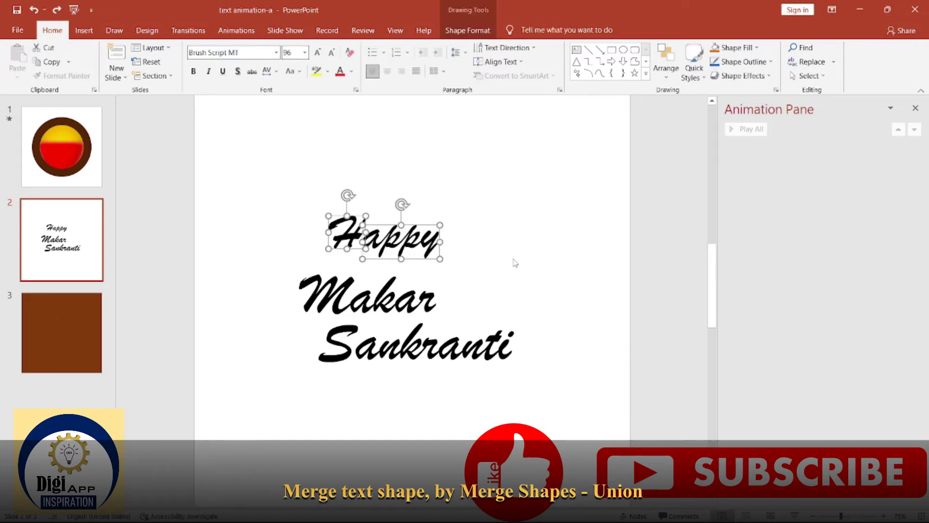
click(468, 30)
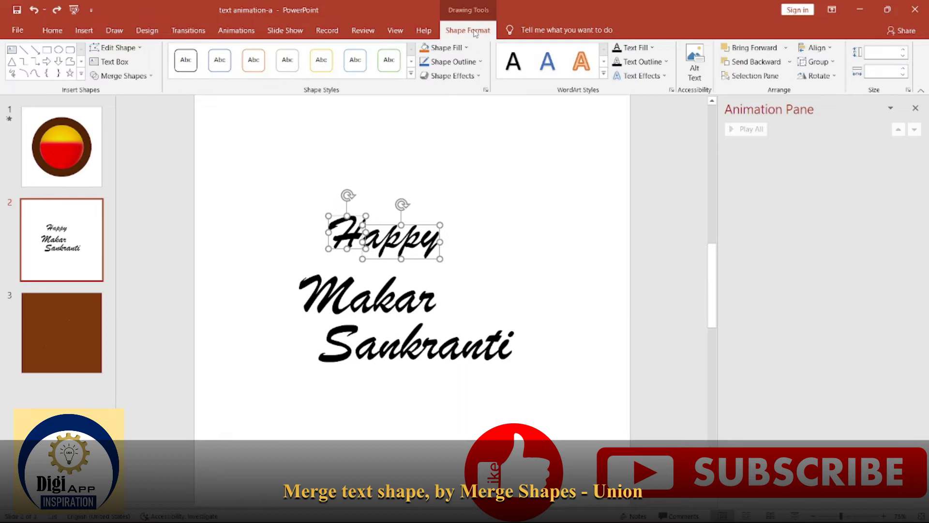
click(133, 77)
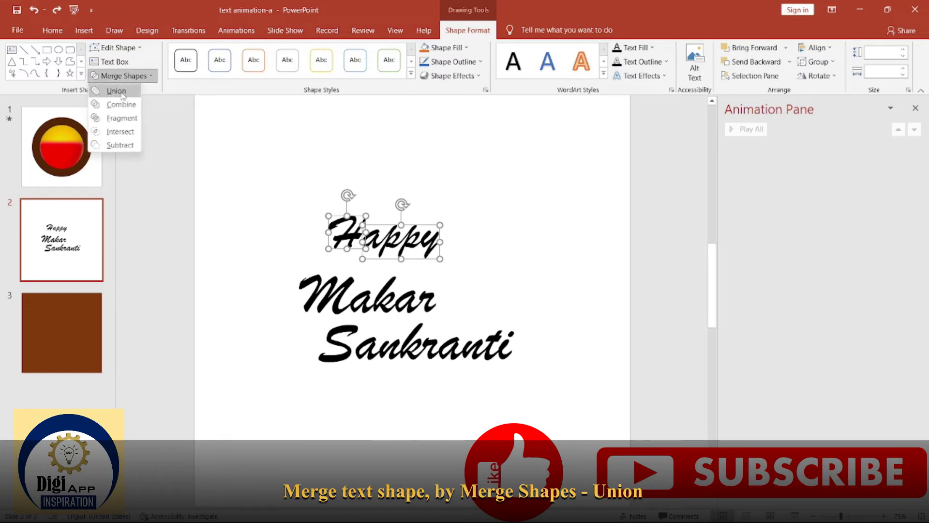
click(122, 92)
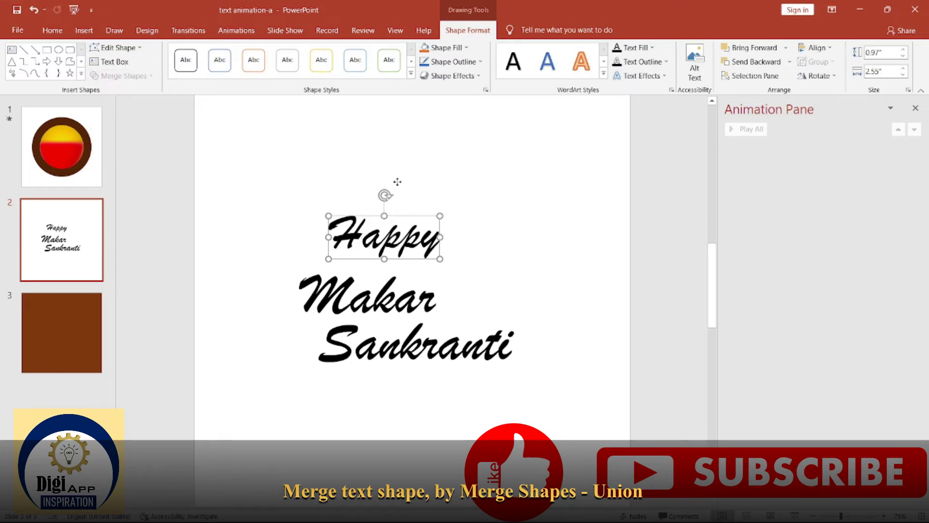
drag(380, 243, 394, 204)
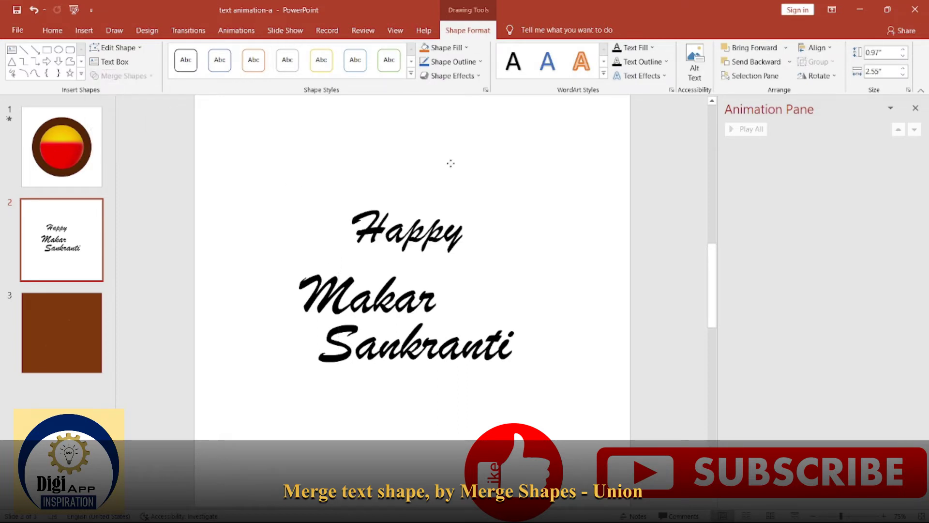
click(526, 201)
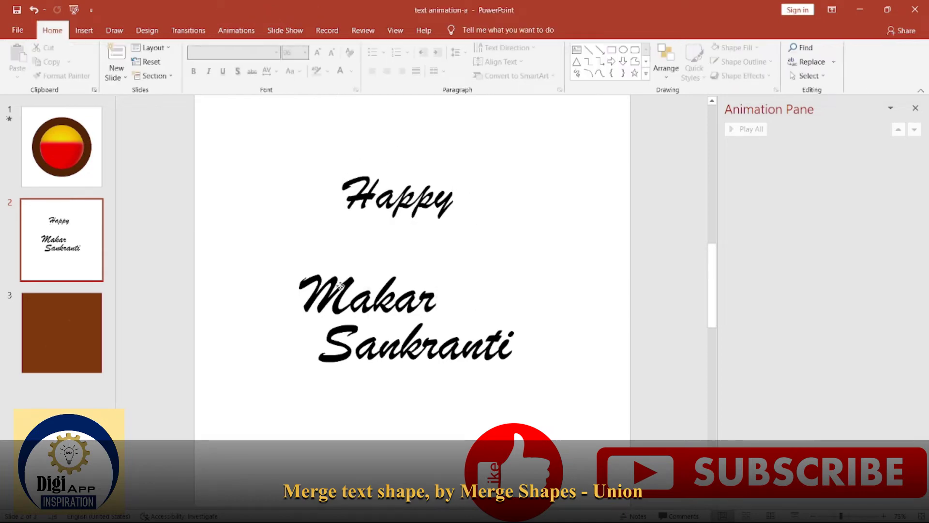
Step: Union Sankranti's two pieces into one shape, moving Makar aside and then just above it
click(340, 286)
mouse_move(401, 276)
mouse_down()
mouse_move(409, 247)
mouse_move(368, 268)
mouse_up()
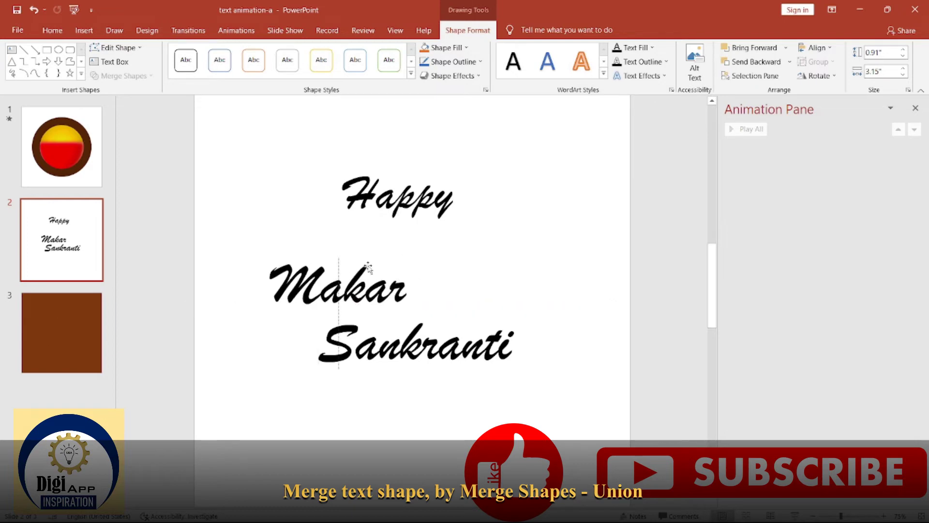
click(359, 356)
click(349, 353)
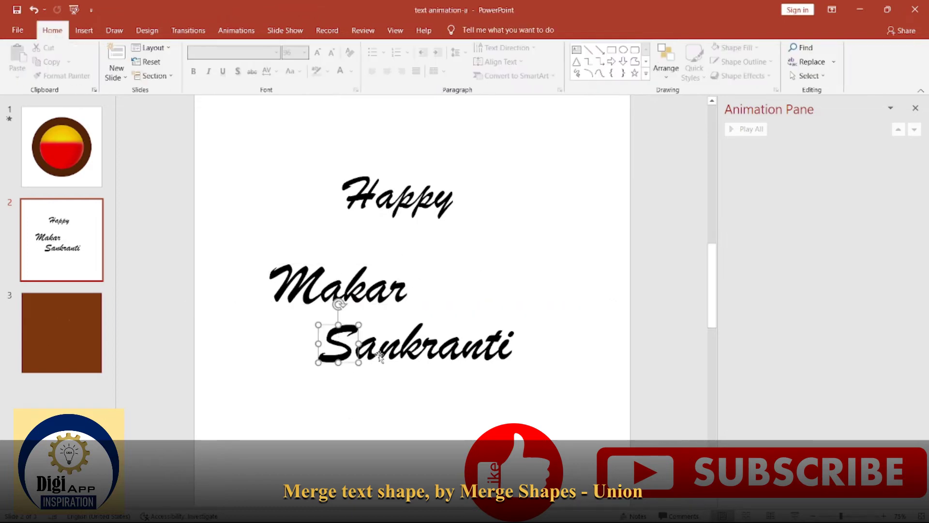
click(478, 292)
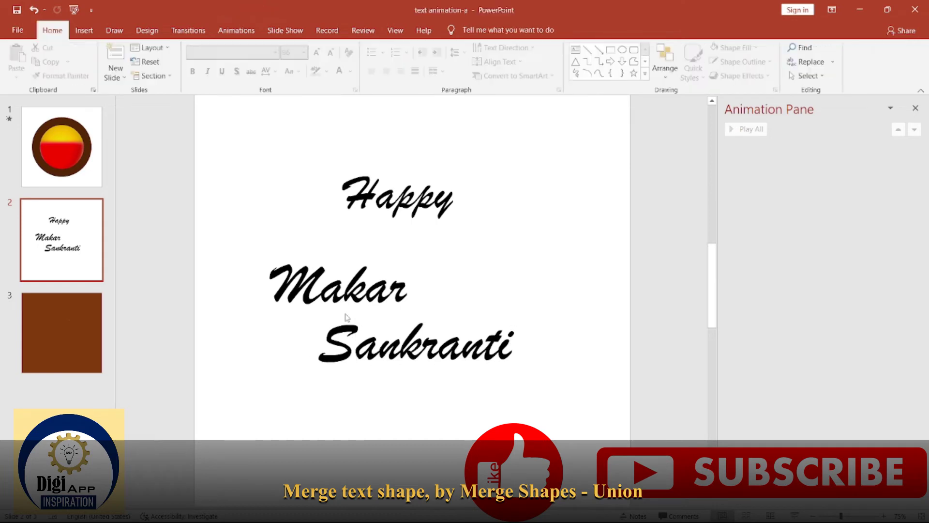
drag(266, 311, 585, 414)
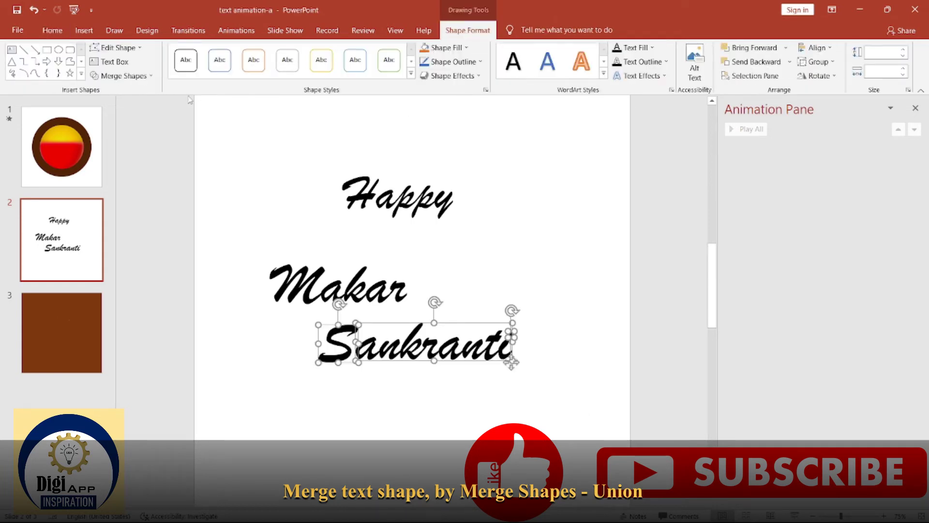
click(121, 76)
click(129, 91)
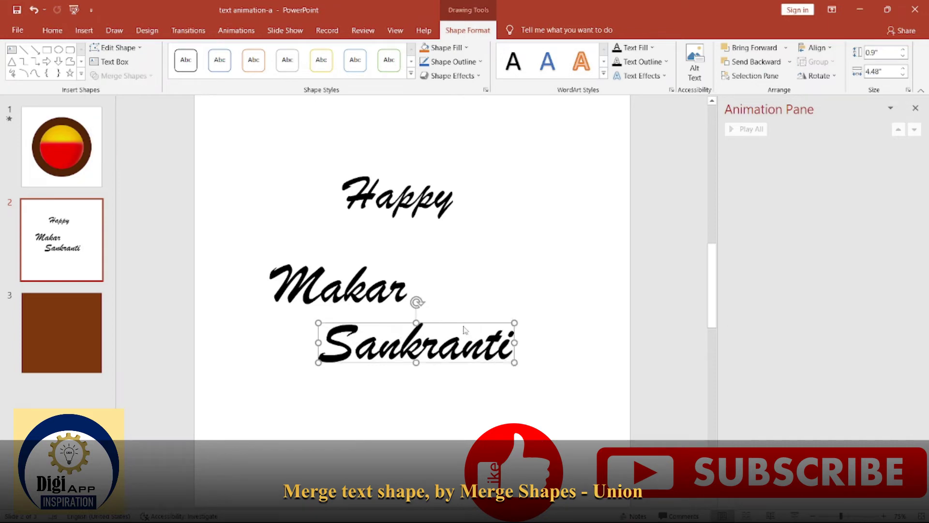
click(533, 291)
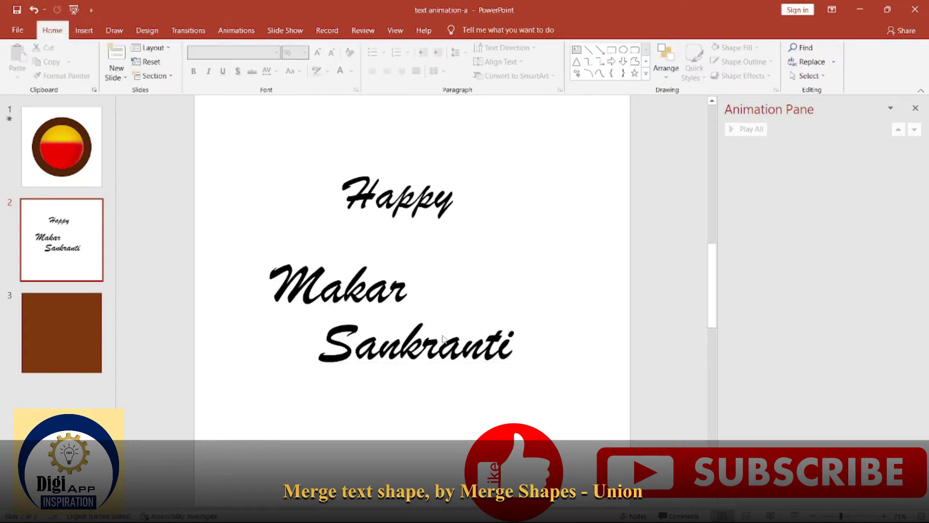
drag(380, 290, 389, 303)
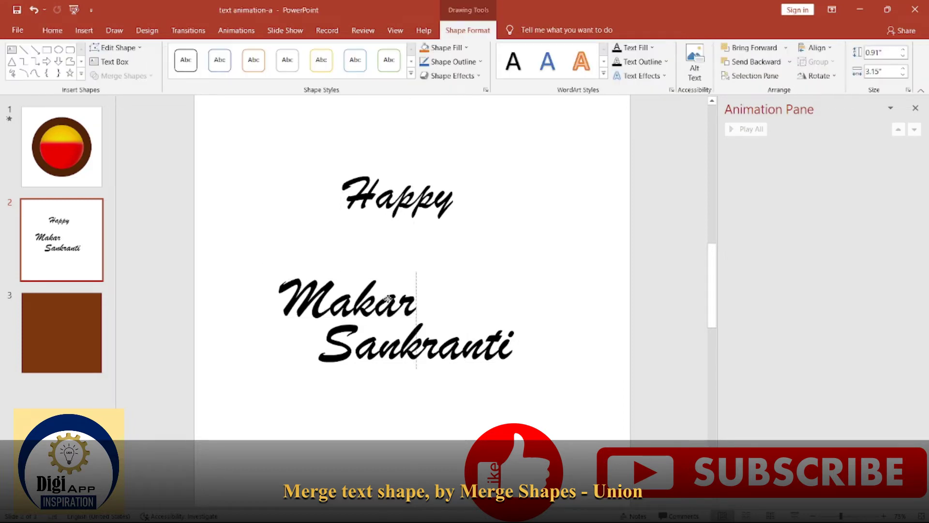
click(499, 286)
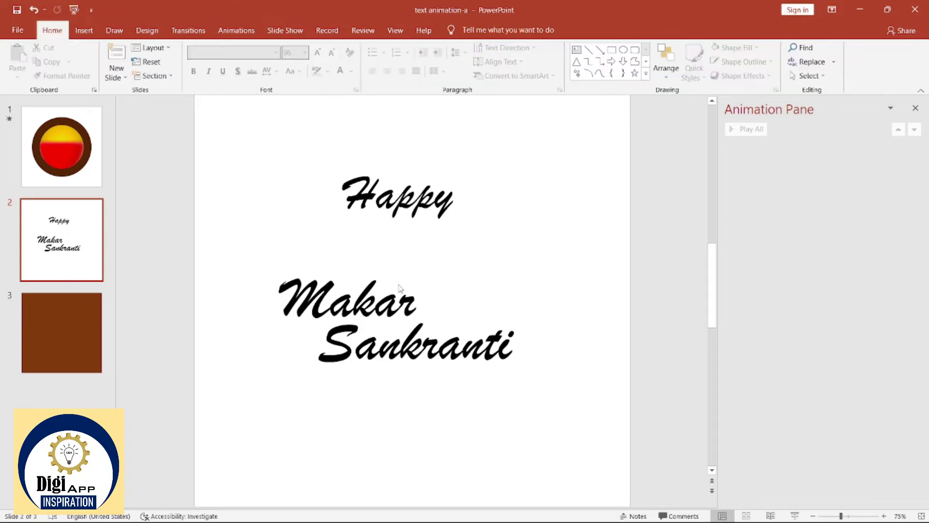
Step: Copy the merged Happy shape and paste it onto slide 1
click(414, 208)
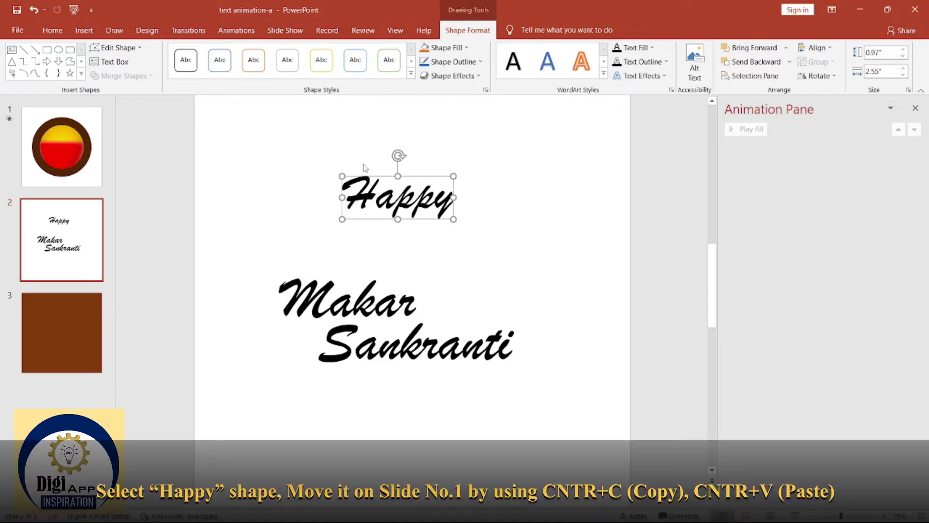
key(ctrl+c)
click(97, 128)
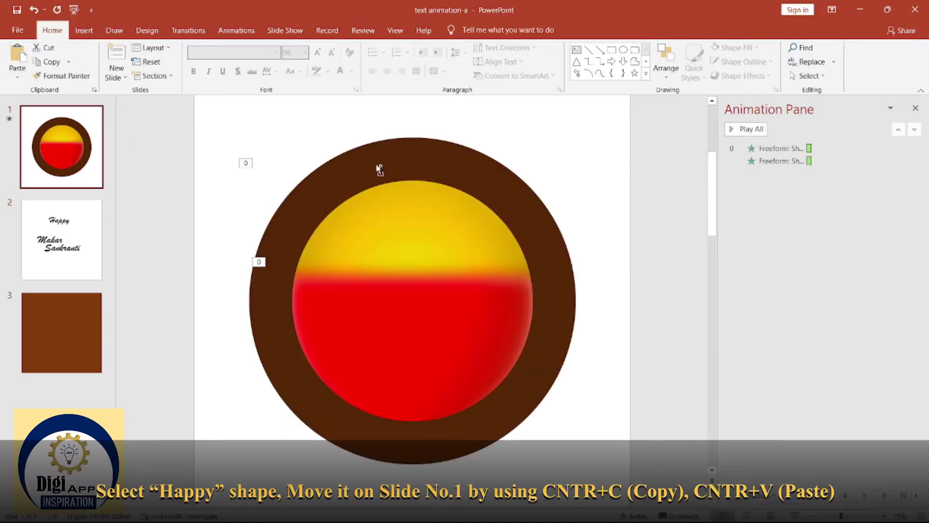
key(ctrl+v)
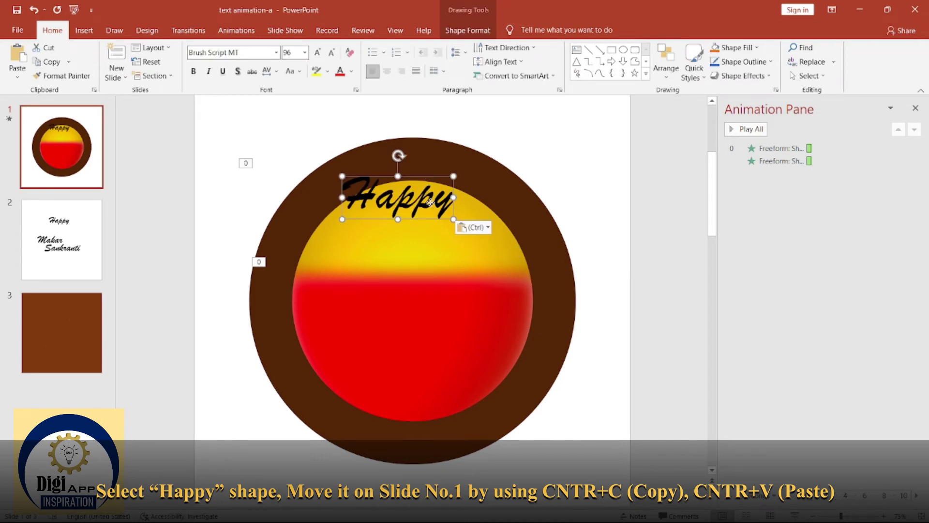
Step: Undo the accidental circle move and place Happy in the circle's yellow upper half
drag(482, 157, 490, 185)
key(ctrl+z)
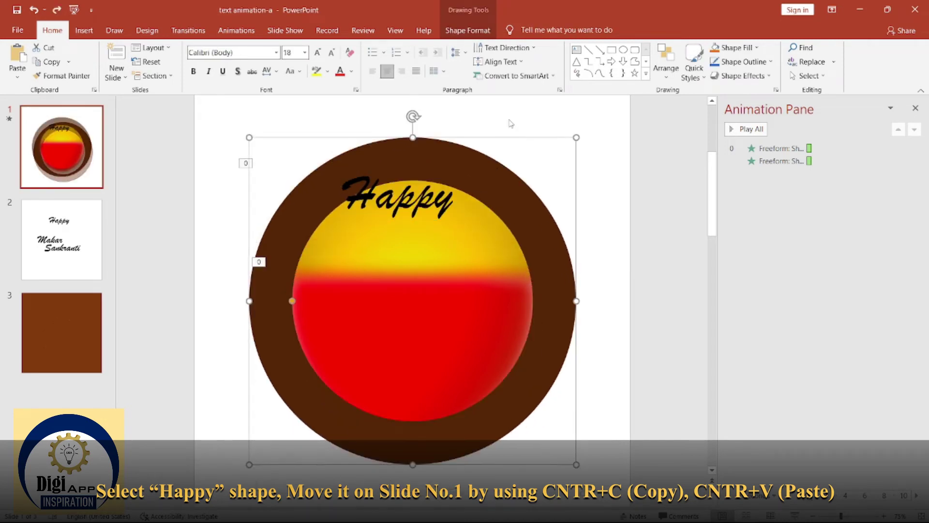
key(Escape)
click(419, 206)
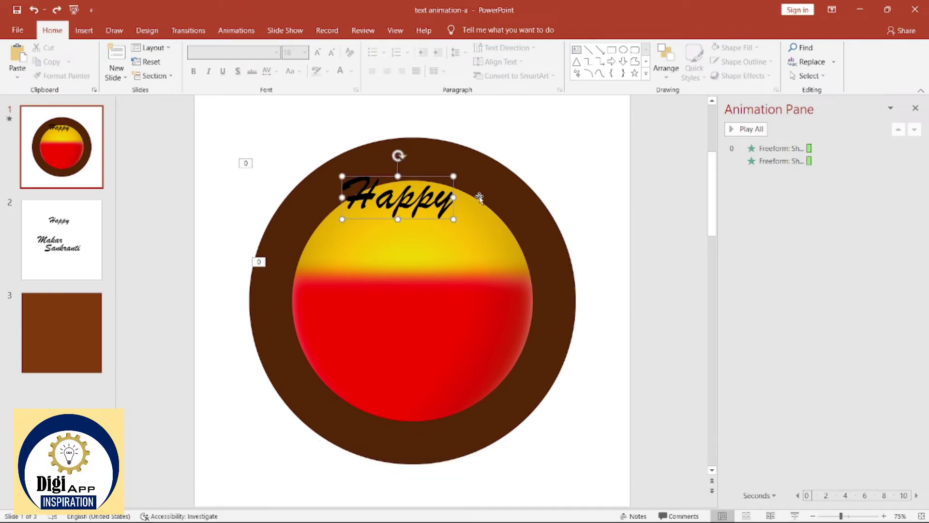
mouse_move(439, 179)
mouse_down()
mouse_move(439, 200)
mouse_move(450, 207)
mouse_up()
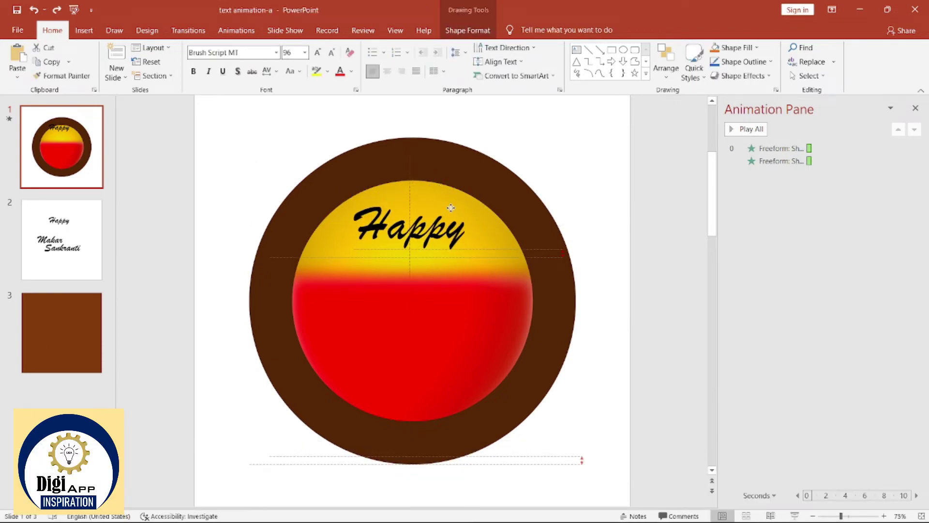
click(579, 167)
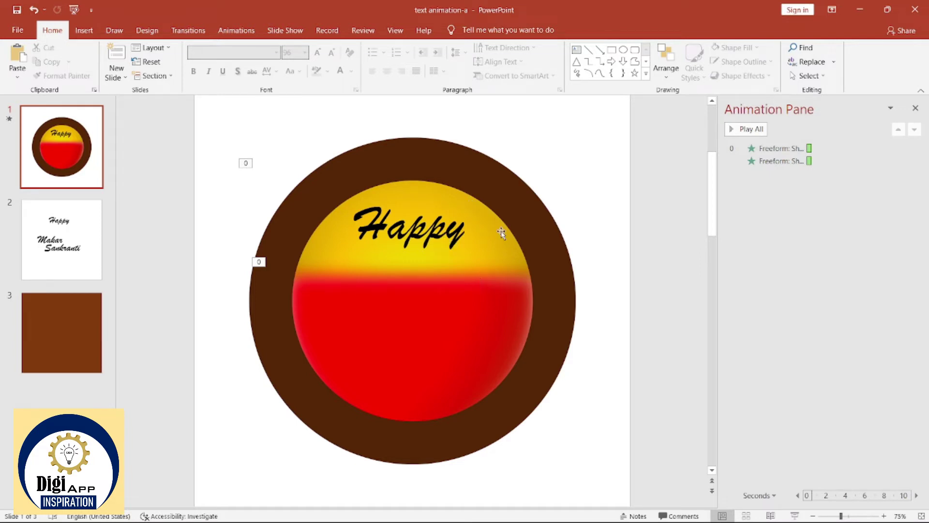
Step: Apply a gradient fill to Happy through Format Shape, then move to slide 2
click(465, 202)
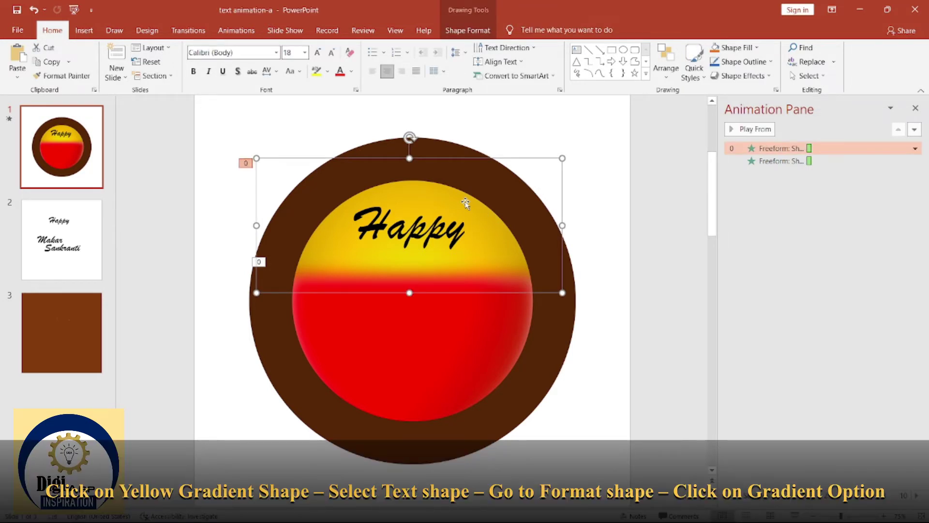
click(456, 235)
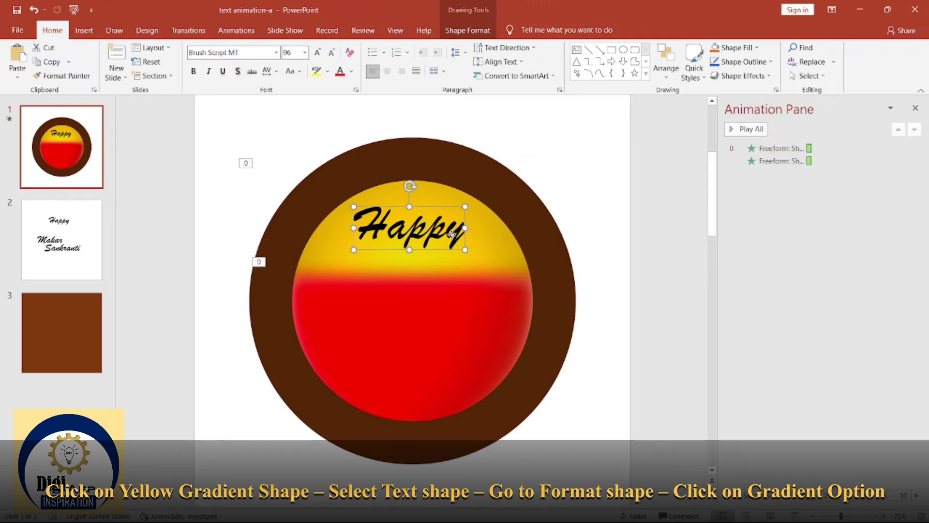
right_click(454, 236)
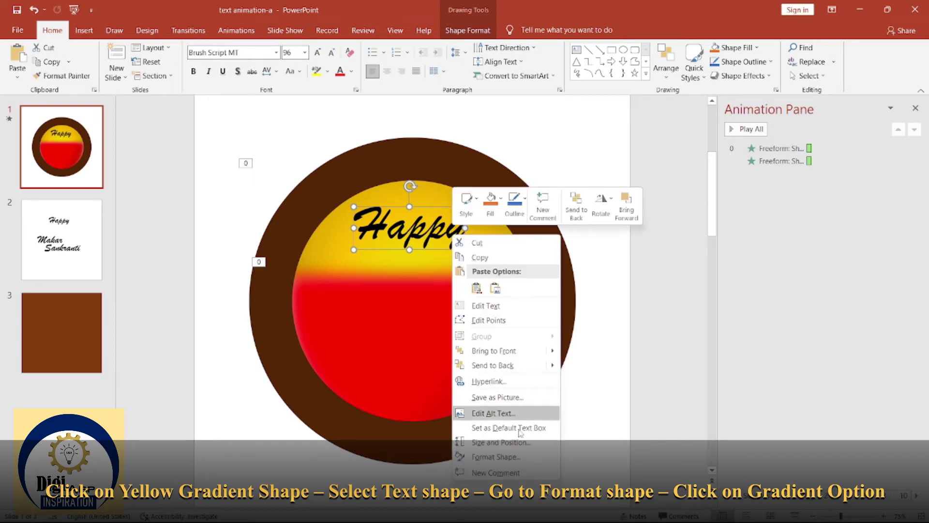
click(496, 456)
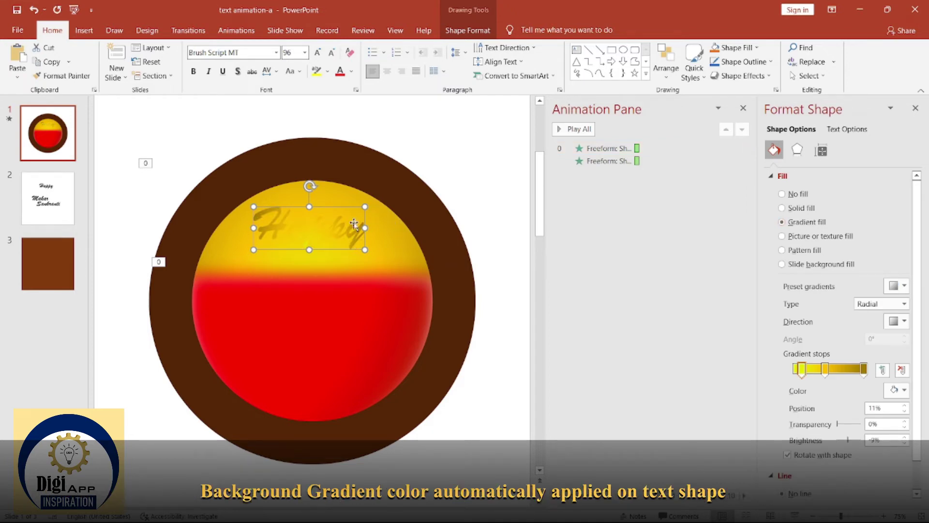
click(487, 332)
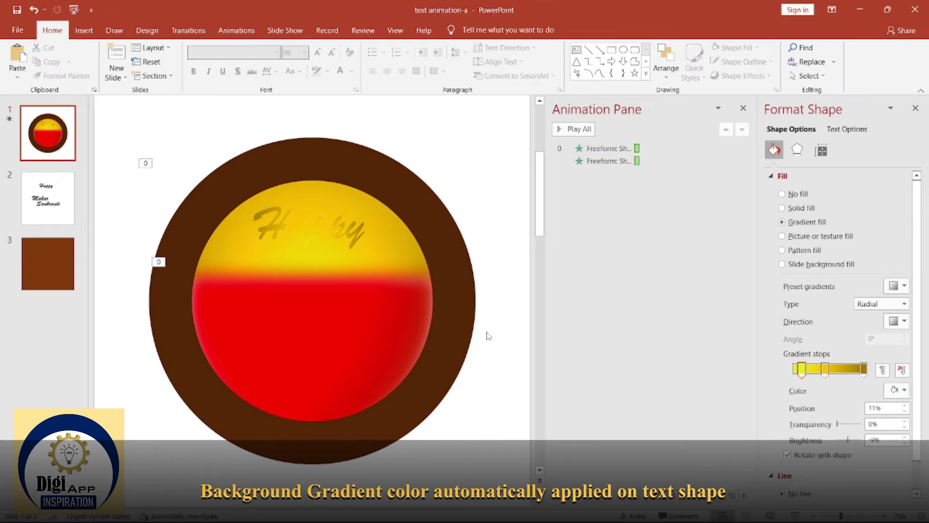
key(Page_Down)
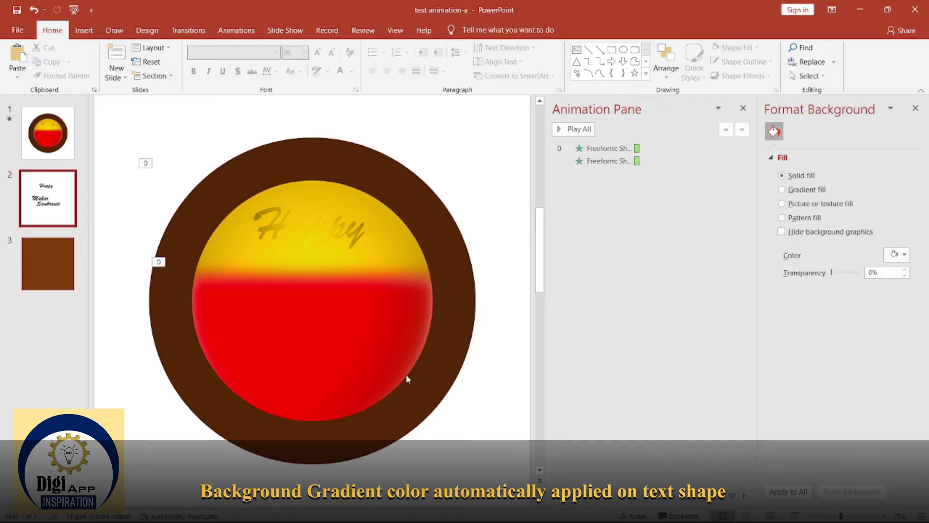
Step: Copy Makar and Sankranti from slide 2 and paste them onto slide 1
click(311, 304)
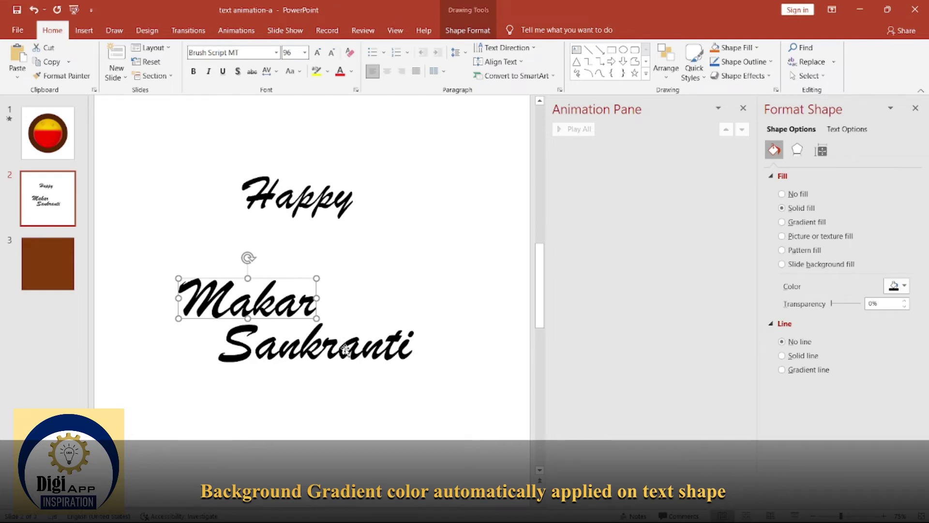
shift+click(340, 355)
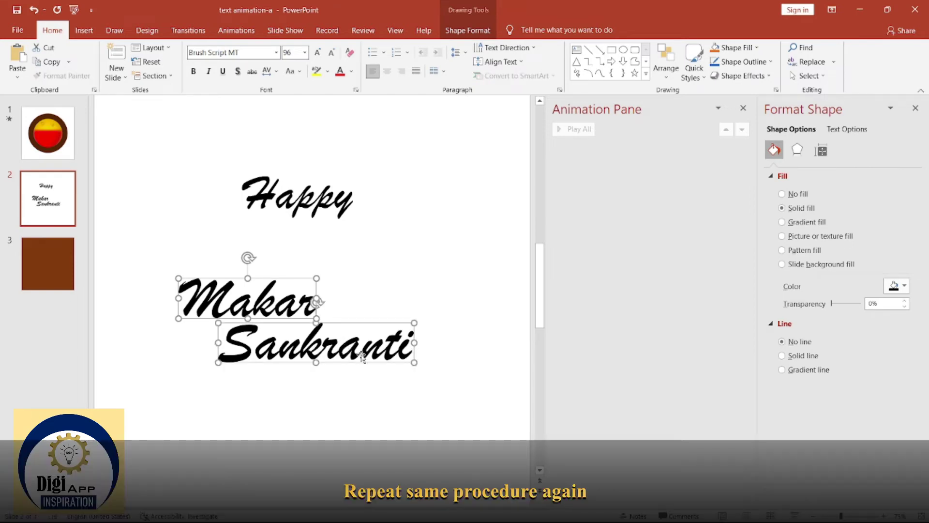
click(48, 134)
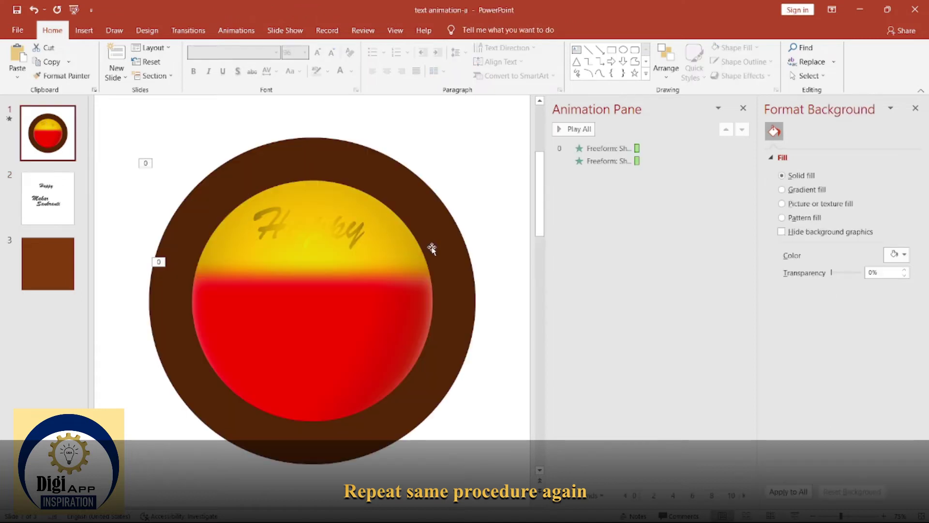
key(ctrl+v)
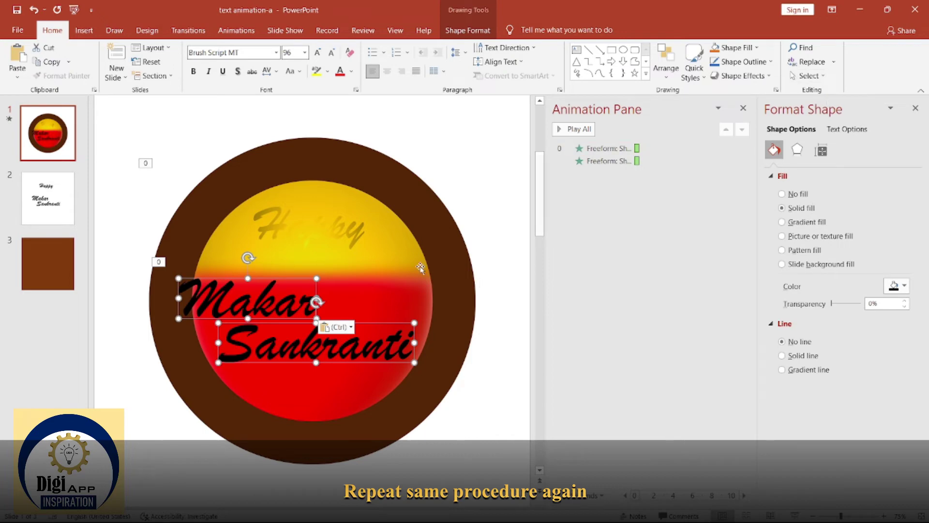
click(498, 324)
Step: Shift Makar over the red lower half and select both Makar and Sankranti
click(310, 301)
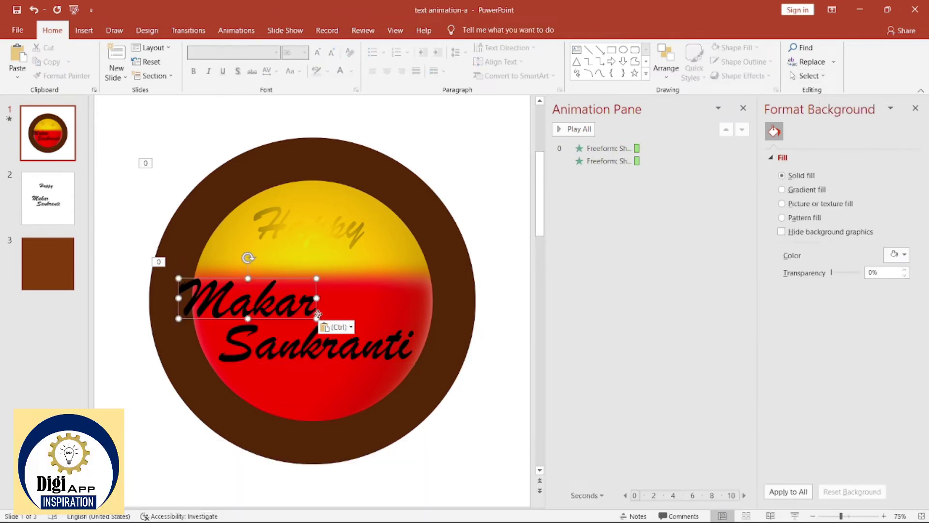
drag(325, 300, 344, 306)
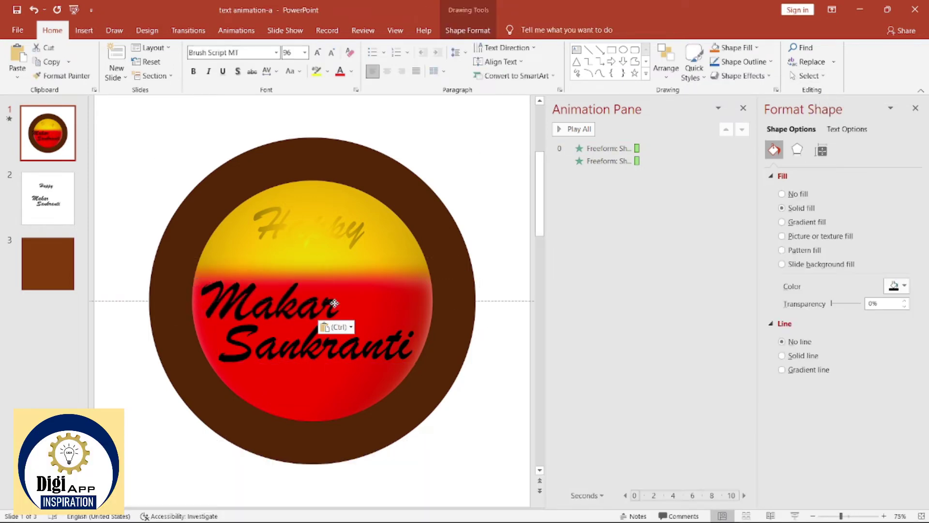
click(385, 291)
click(275, 296)
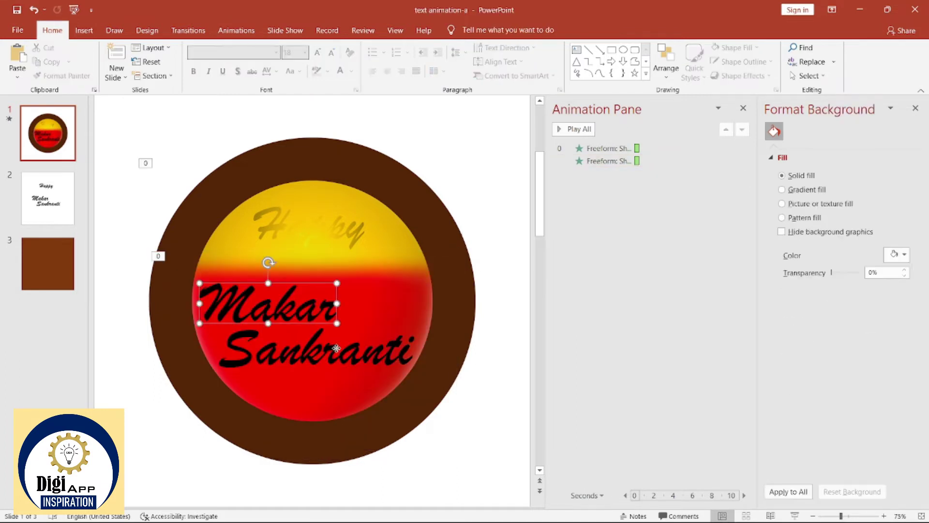
shift+click(383, 359)
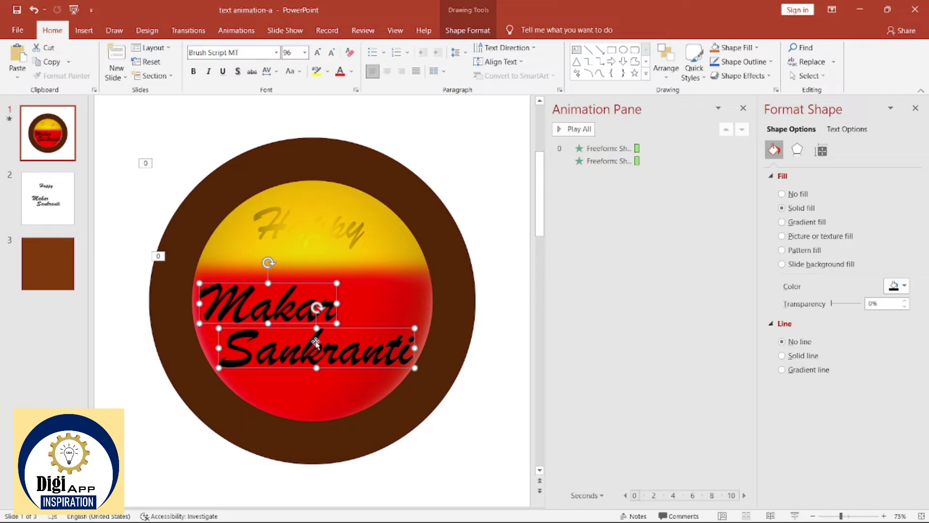
click(467, 30)
Step: Union Makar and Sankranti into a single shape
click(140, 77)
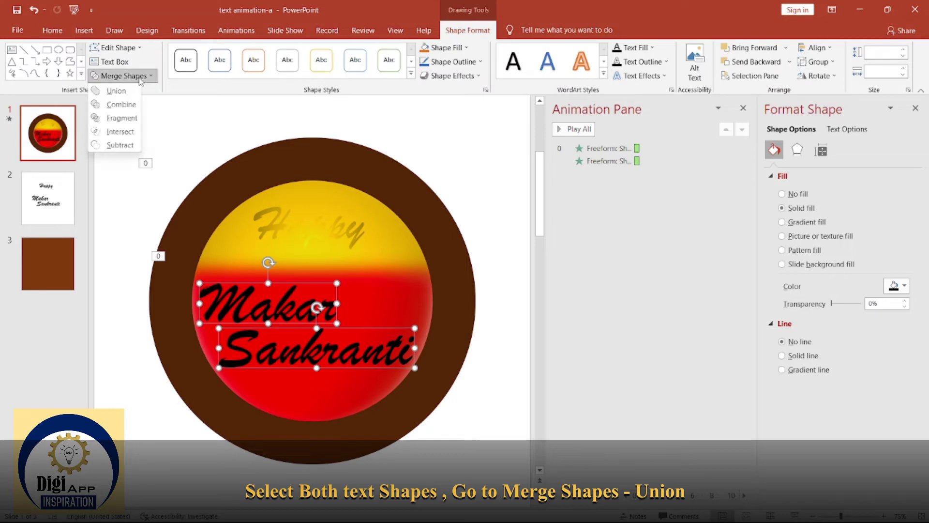
click(131, 91)
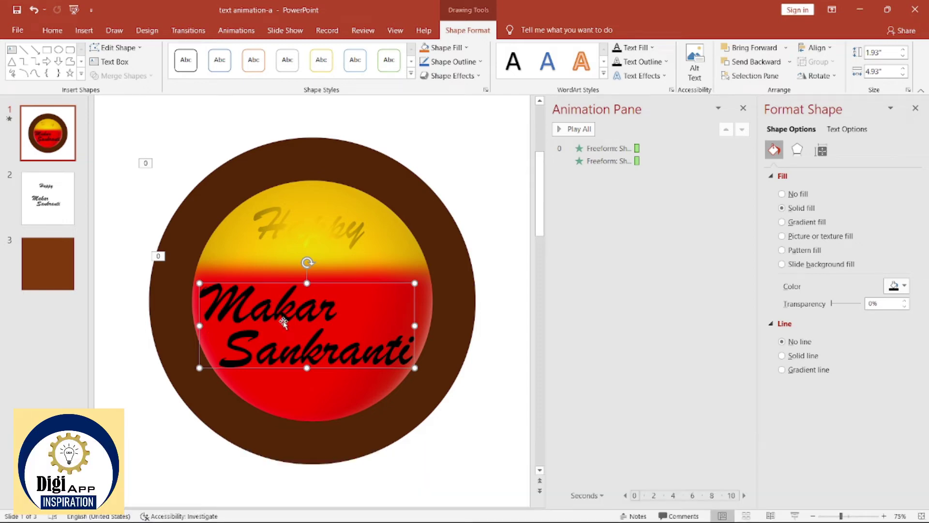
click(424, 279)
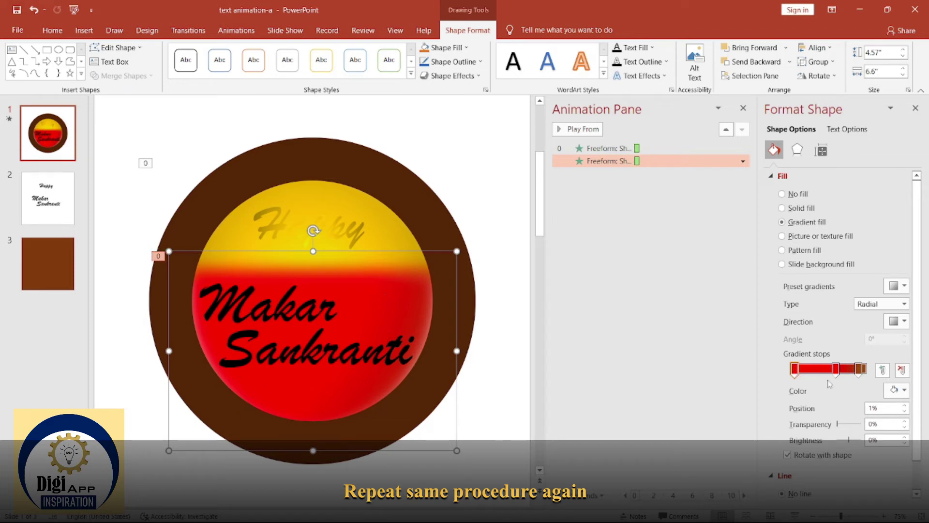
click(489, 196)
click(330, 313)
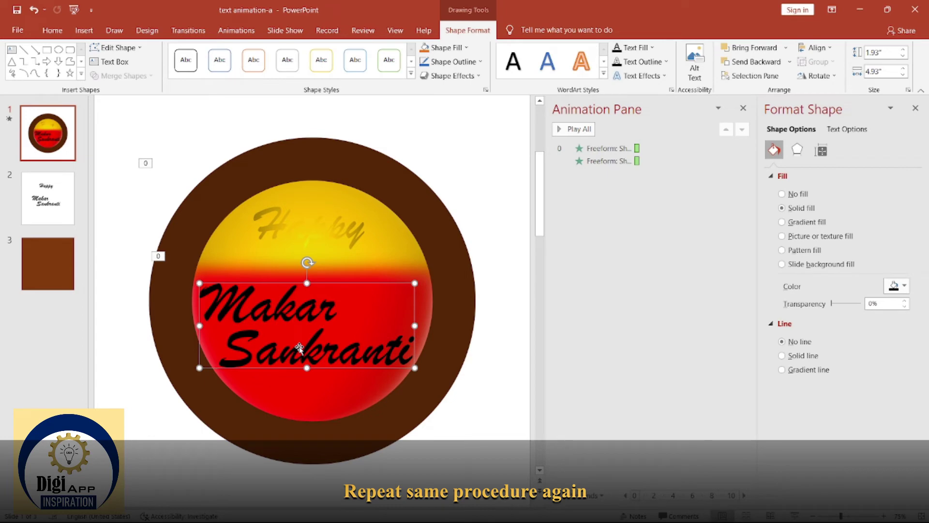
Step: Give Makar Sankranti a gradient fill, adjusting the brightness of its three stops
click(824, 226)
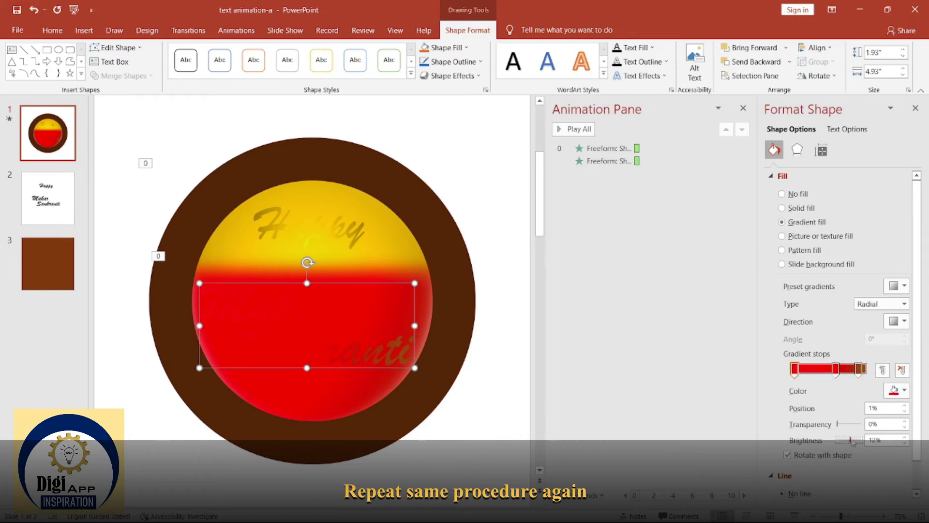
drag(852, 441, 854, 440)
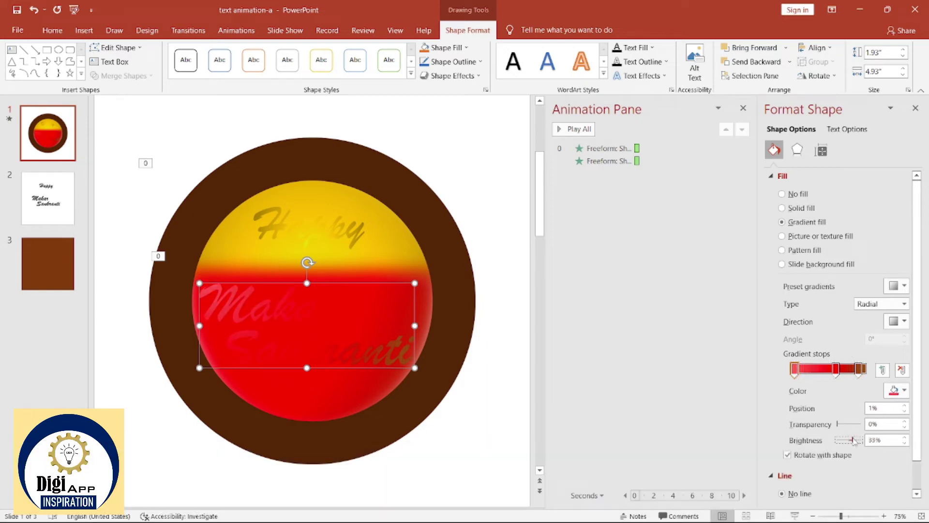
click(835, 369)
drag(848, 441, 853, 441)
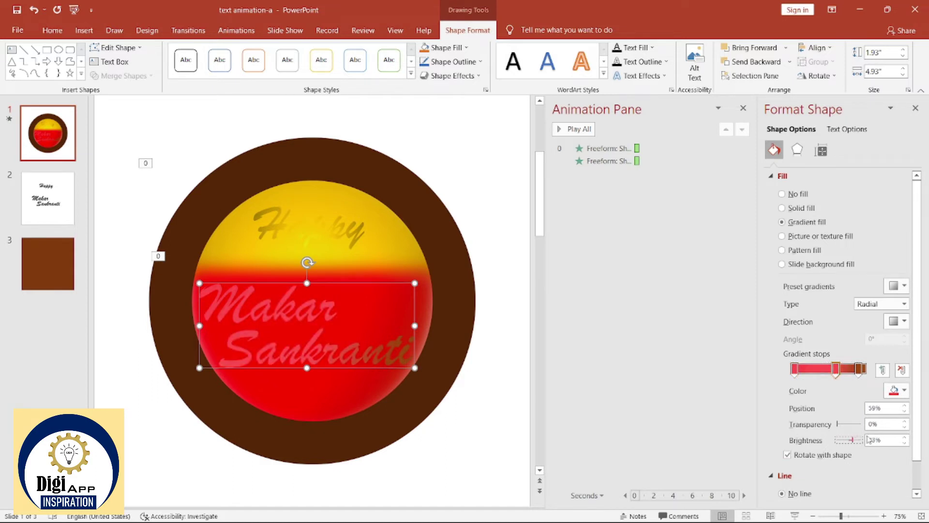
click(858, 368)
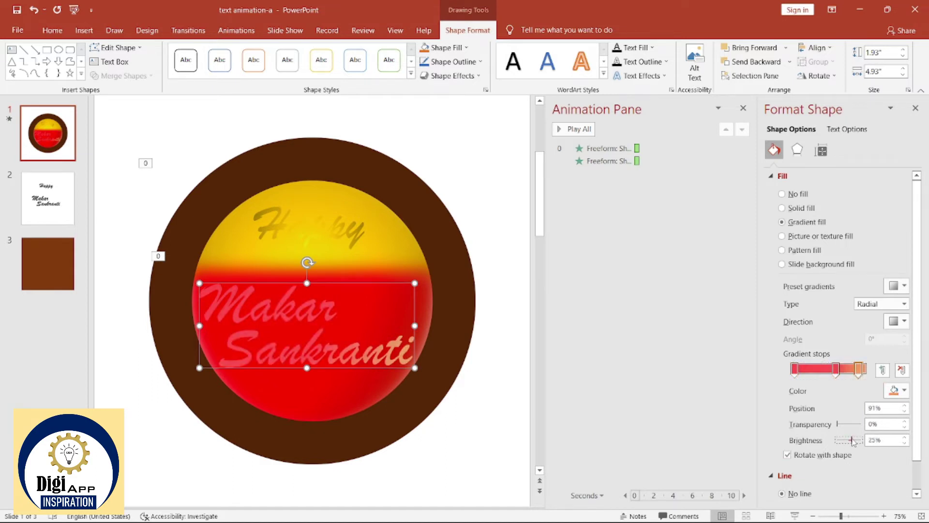
click(461, 453)
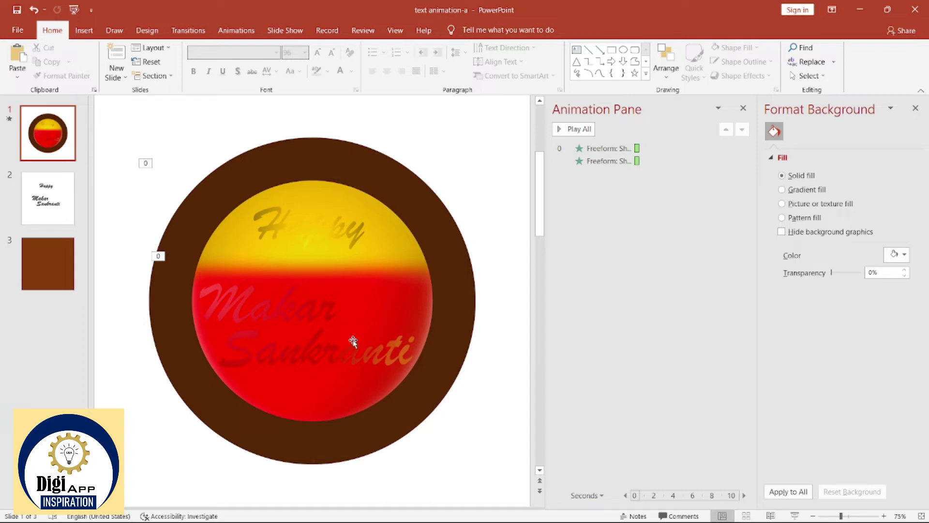
Step: Glance at slide 2, then return to slide 1 and select the yellow half
click(49, 201)
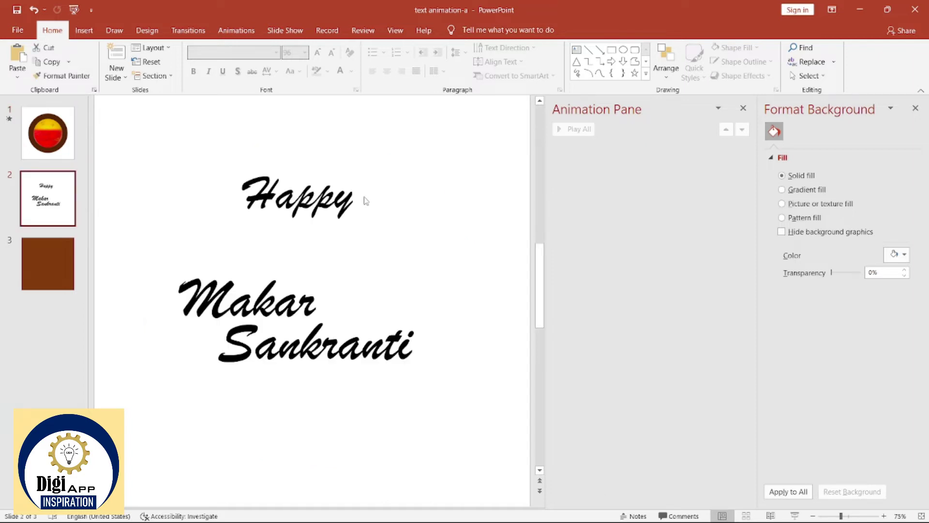
click(48, 133)
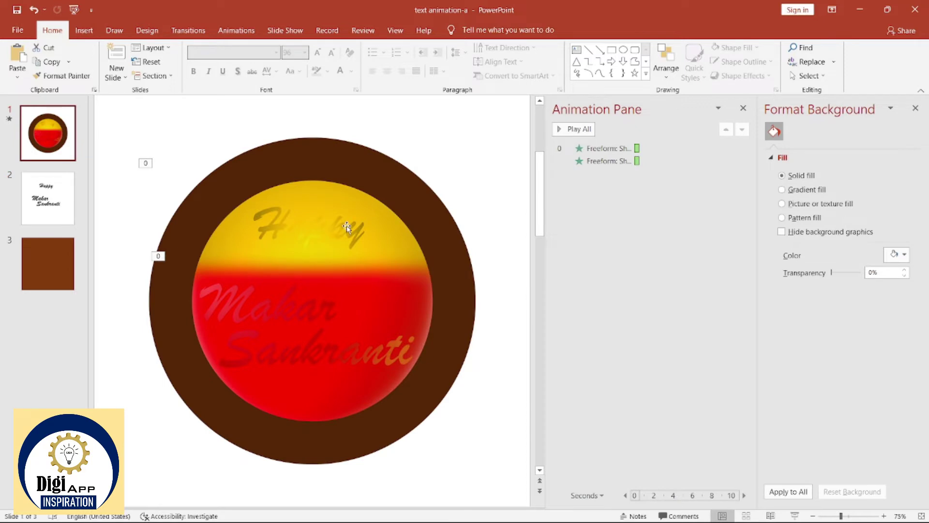
click(372, 245)
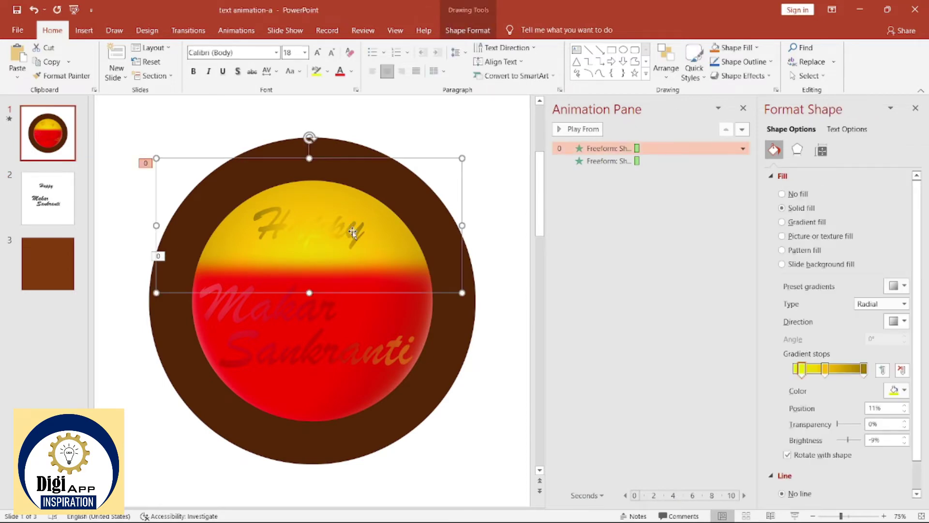
Step: Duplicate Happy beside the circle and give the copy a two-stop black gradient
click(414, 132)
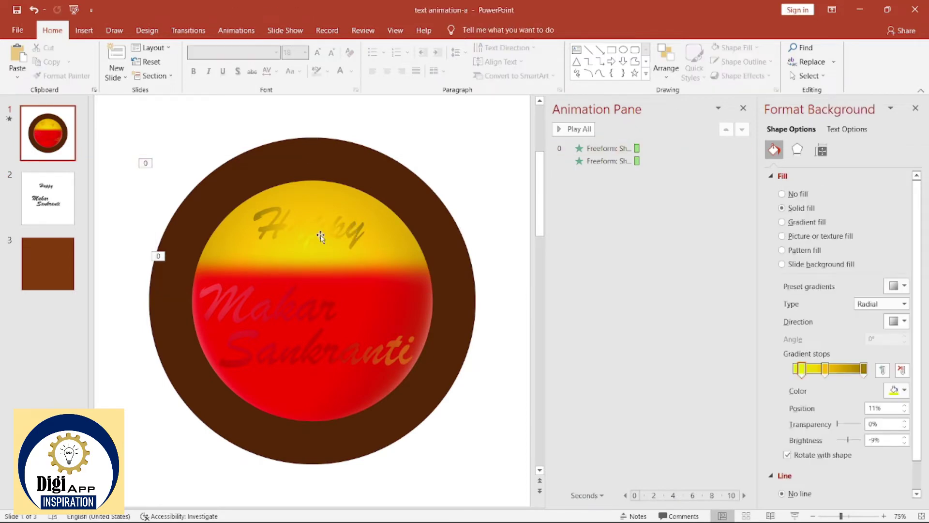
click(321, 237)
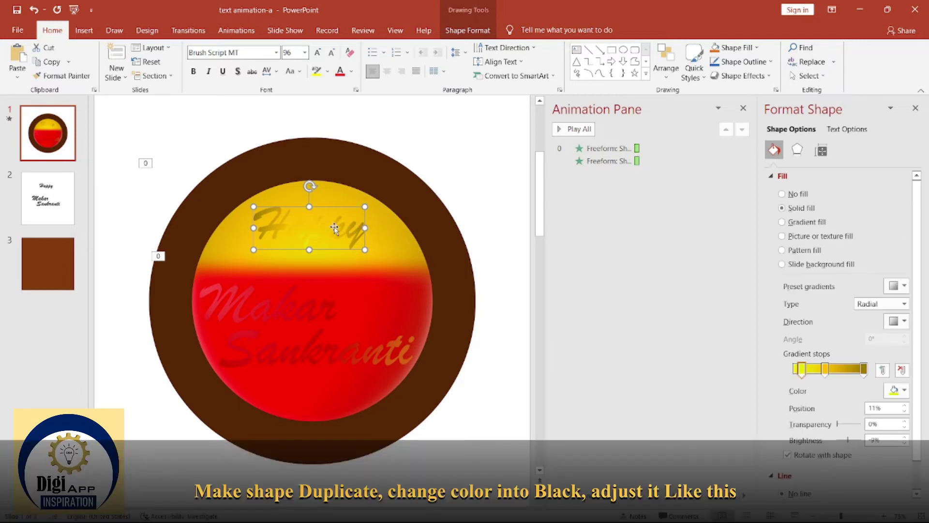
drag(358, 211, 468, 160)
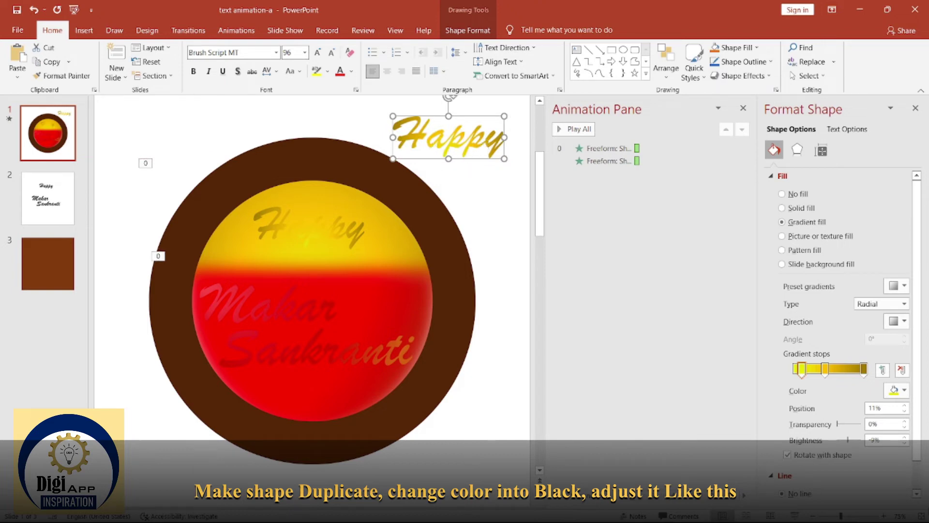
drag(825, 370, 832, 425)
drag(801, 369, 794, 368)
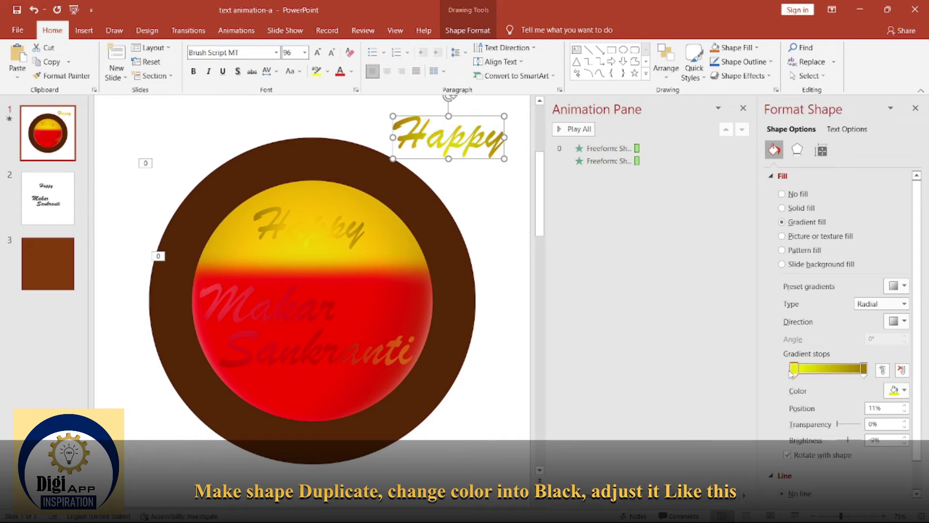
click(901, 392)
click(846, 422)
click(864, 369)
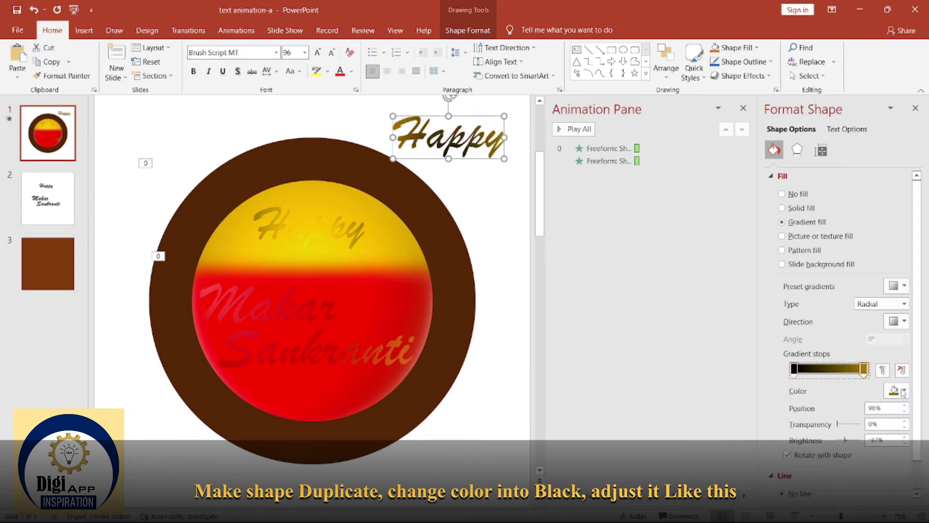
click(901, 390)
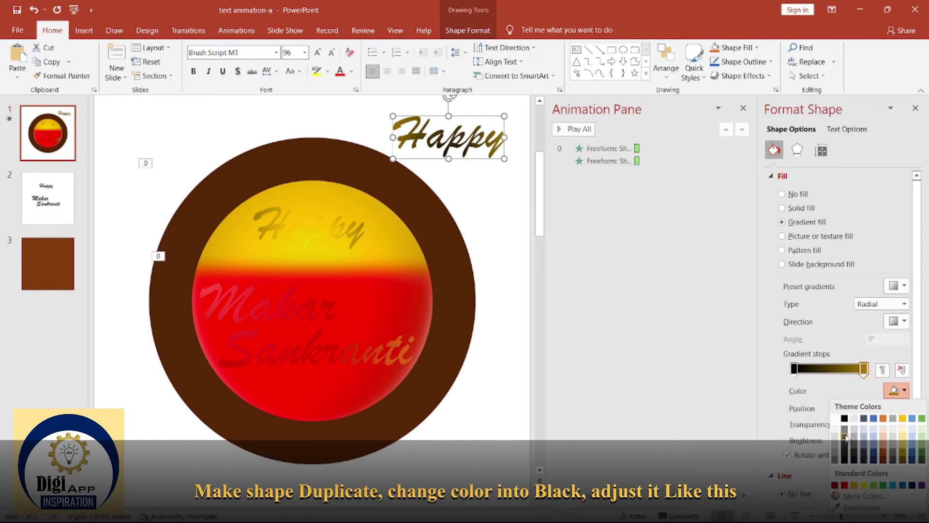
click(852, 437)
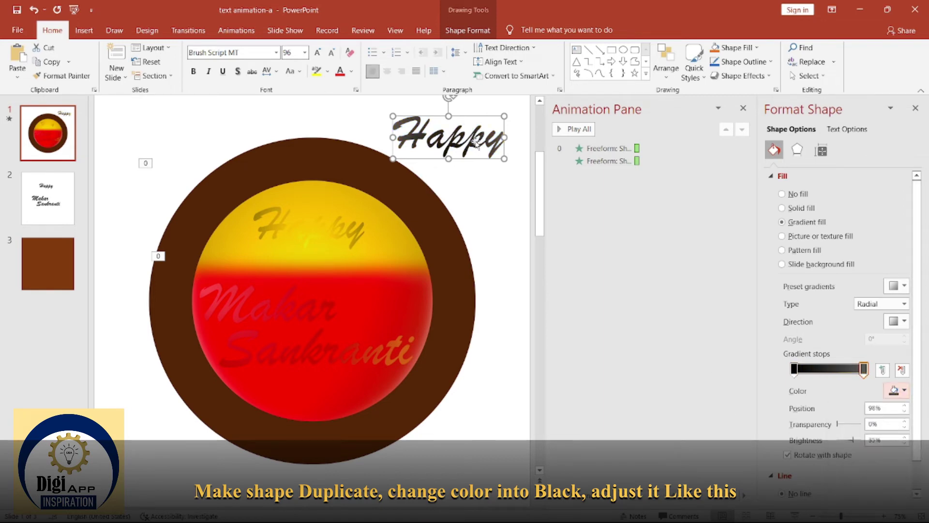
Step: Lay the dark copy over the original Happy and send it one layer back
mouse_move(450, 141)
mouse_down()
mouse_move(397, 198)
mouse_move(334, 232)
mouse_up()
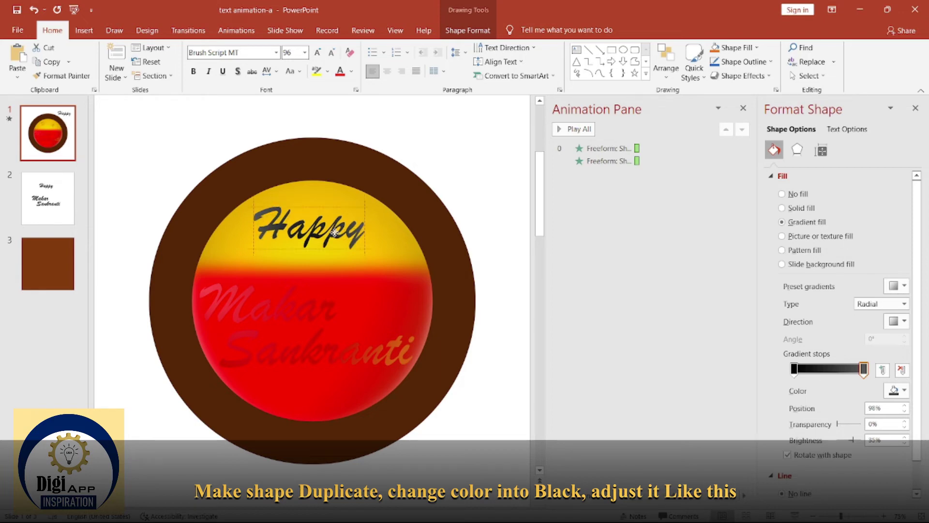
key(Escape)
click(352, 235)
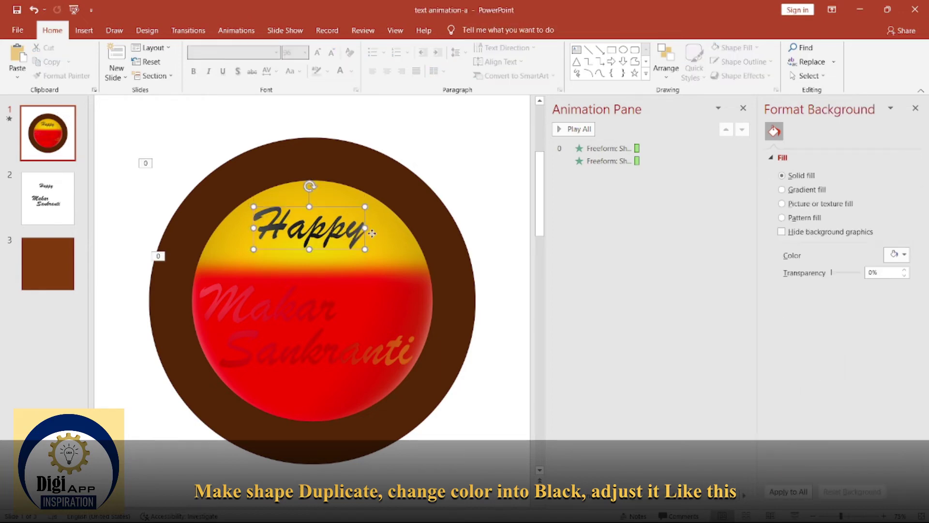
click(666, 72)
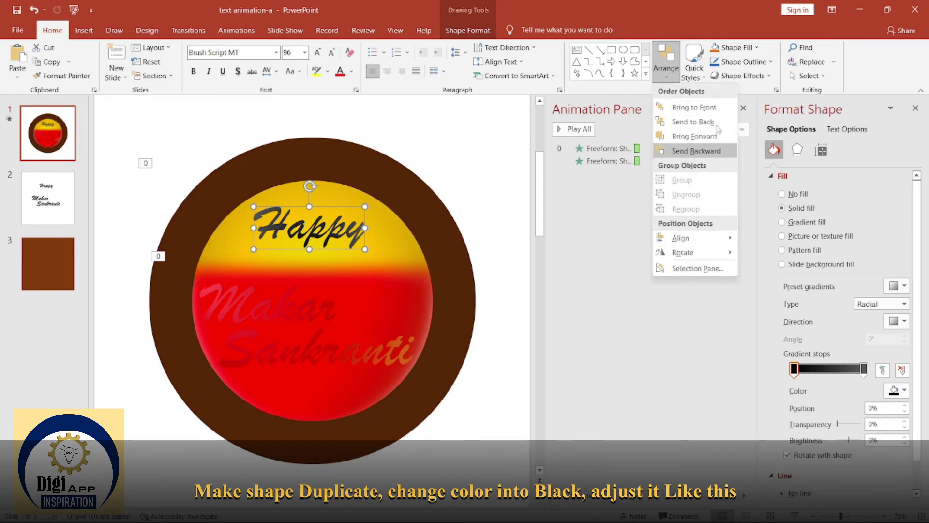
click(706, 152)
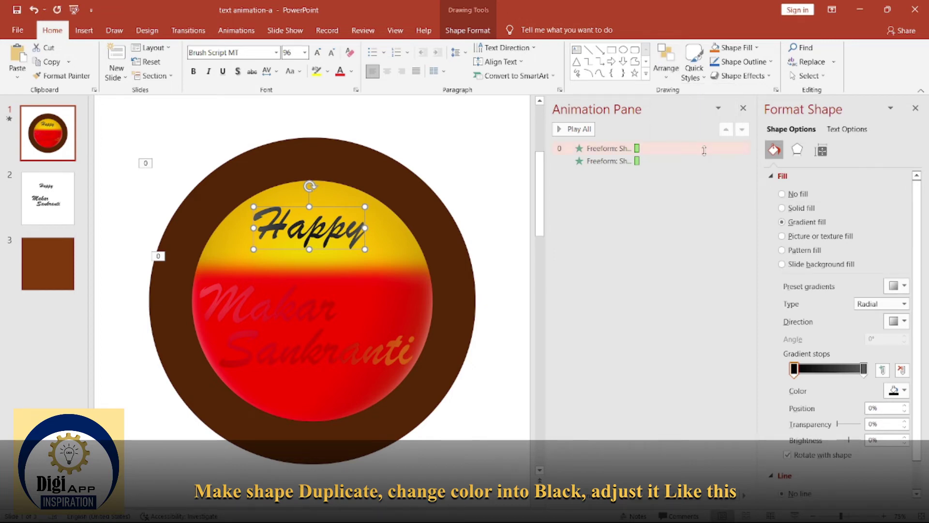
click(676, 72)
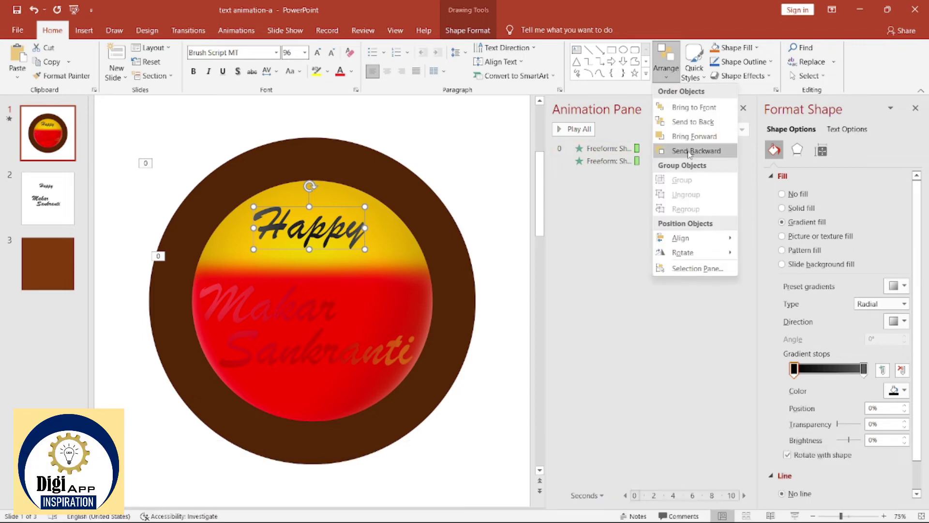
click(692, 152)
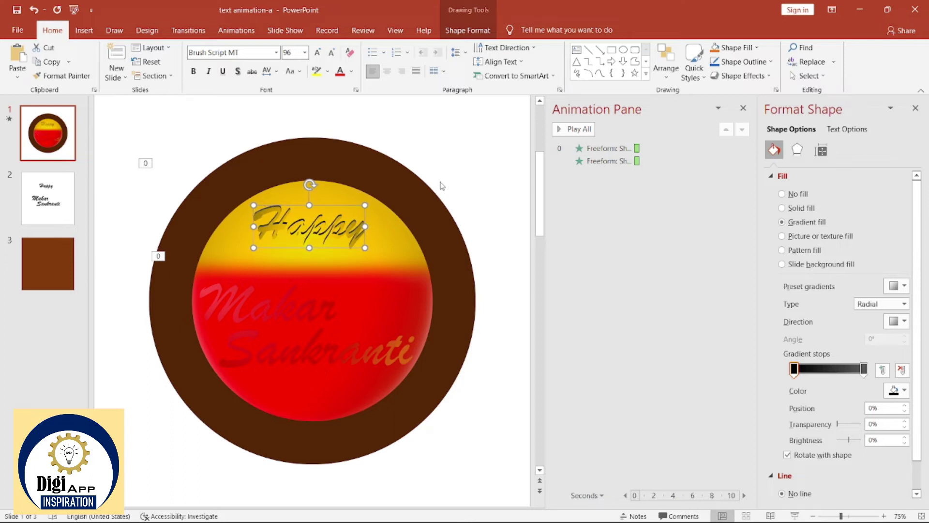
Step: Recolour Happy's right gradient stop to black, then select the Makar Sankranti text
click(864, 369)
click(896, 389)
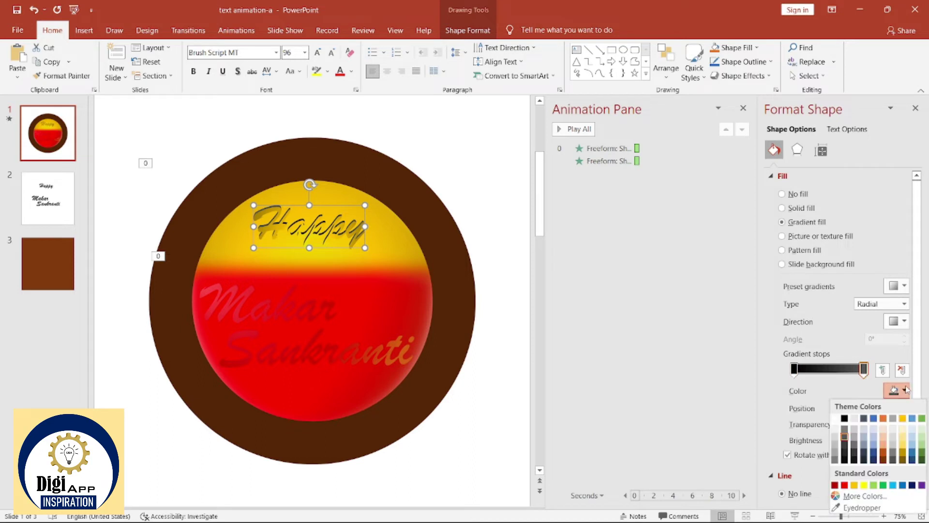
click(845, 418)
click(246, 180)
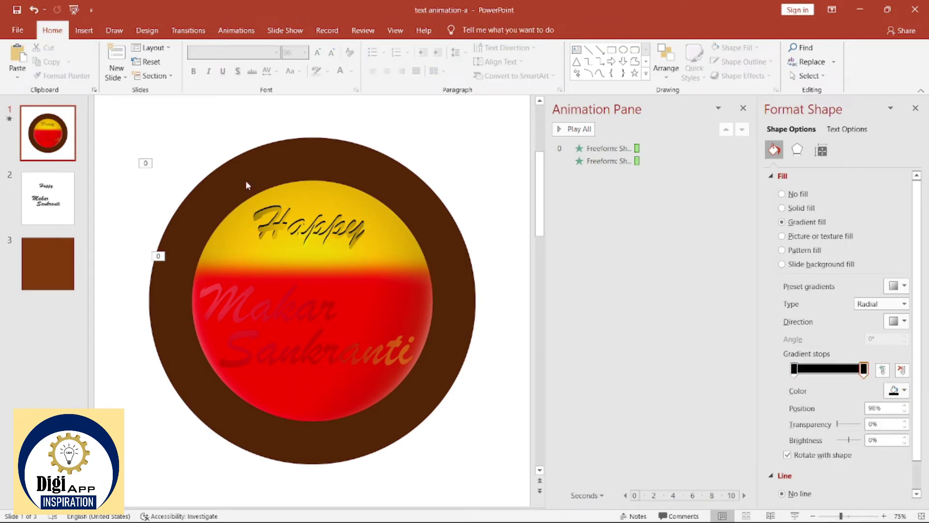
click(324, 310)
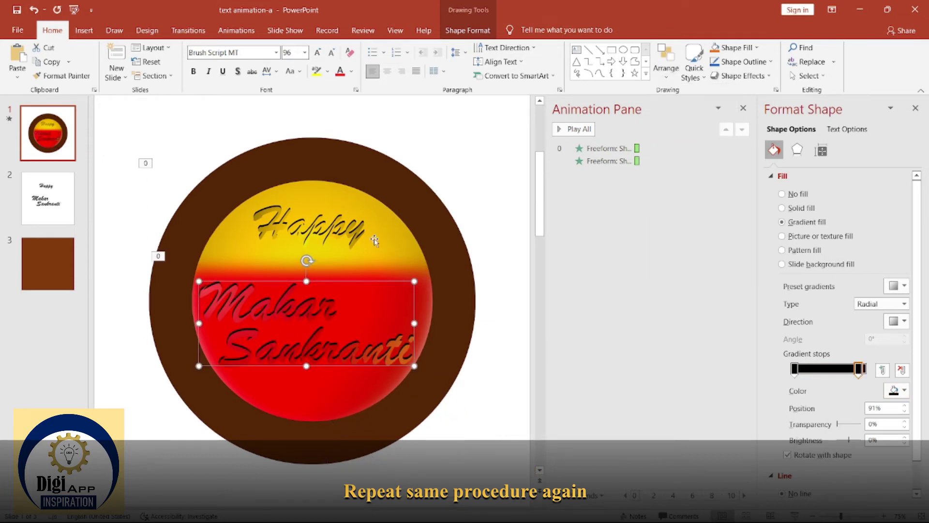
Step: Group the two Happy layers with Ctrl+G, then marquee-select both Makar Sankranti layers
click(502, 295)
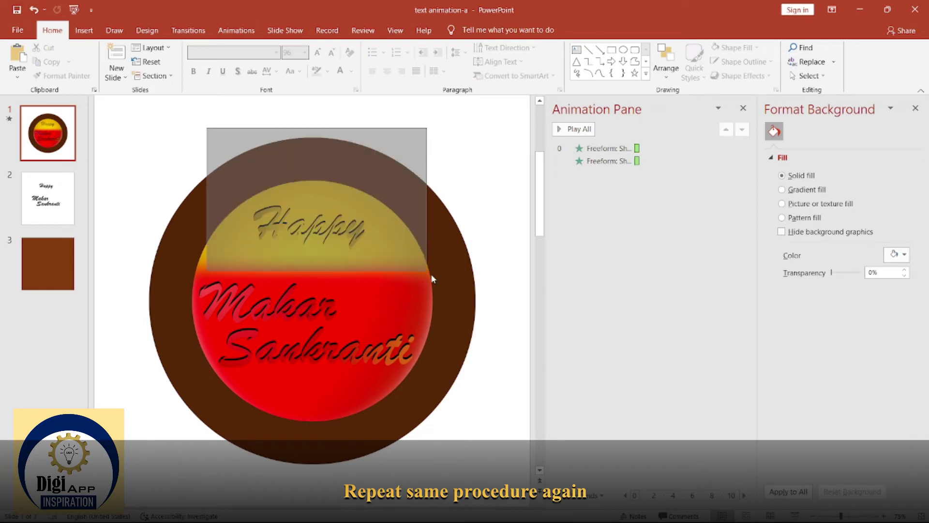
drag(363, 239, 430, 275)
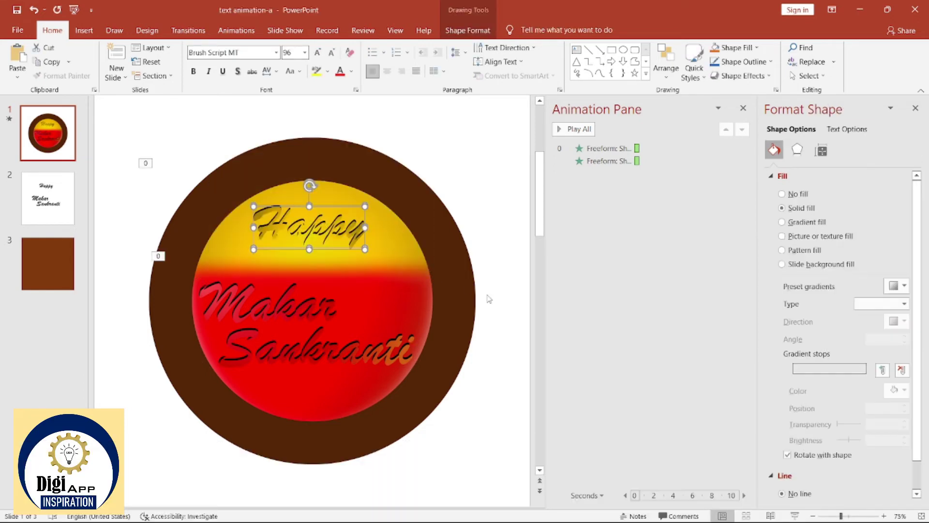
key(ctrl+g)
mouse_move(123, 263)
mouse_down()
mouse_move(494, 398)
mouse_move(518, 439)
mouse_up()
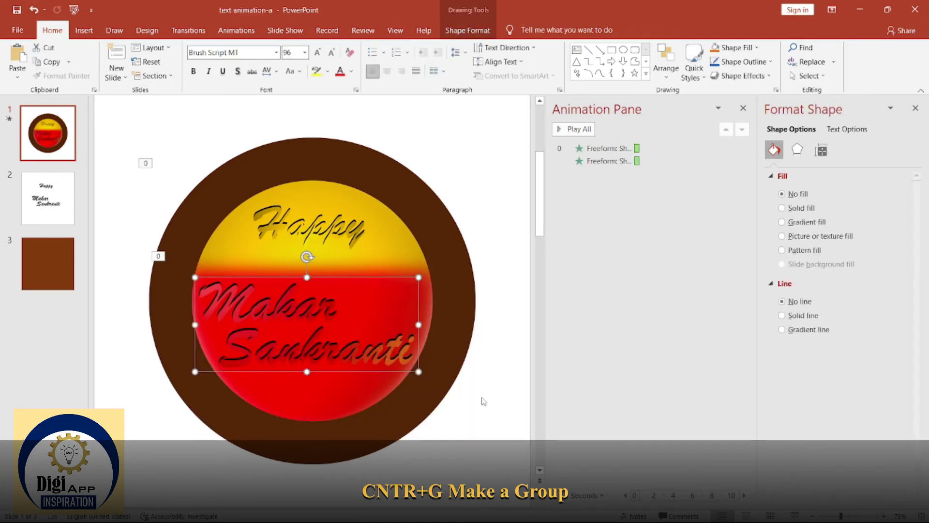
click(446, 192)
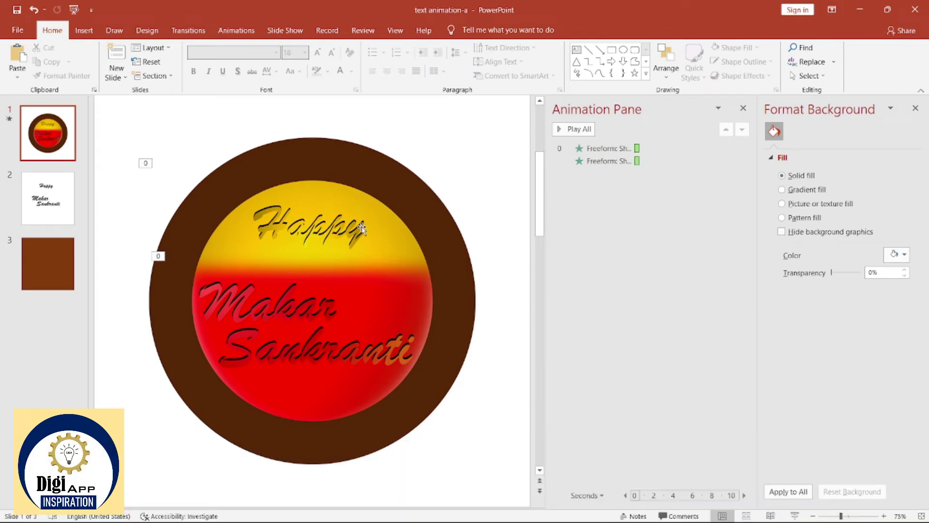
click(362, 227)
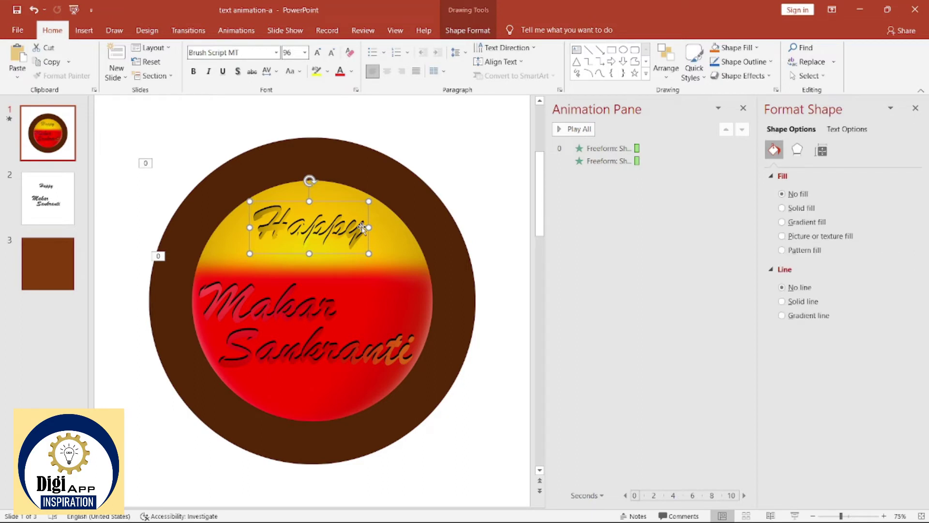
Step: Apply a Fade to the Happy group: With Previous, duration 01.00, delay 00.50
click(232, 32)
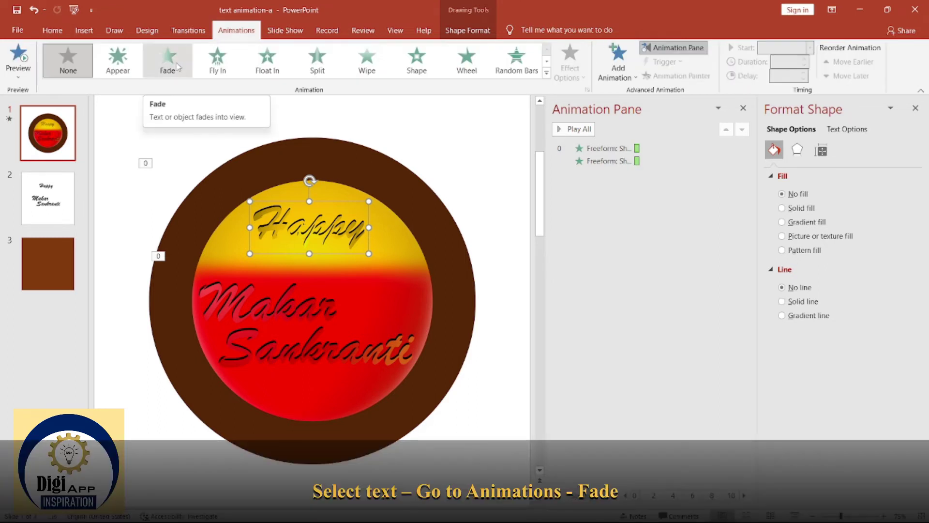
click(168, 61)
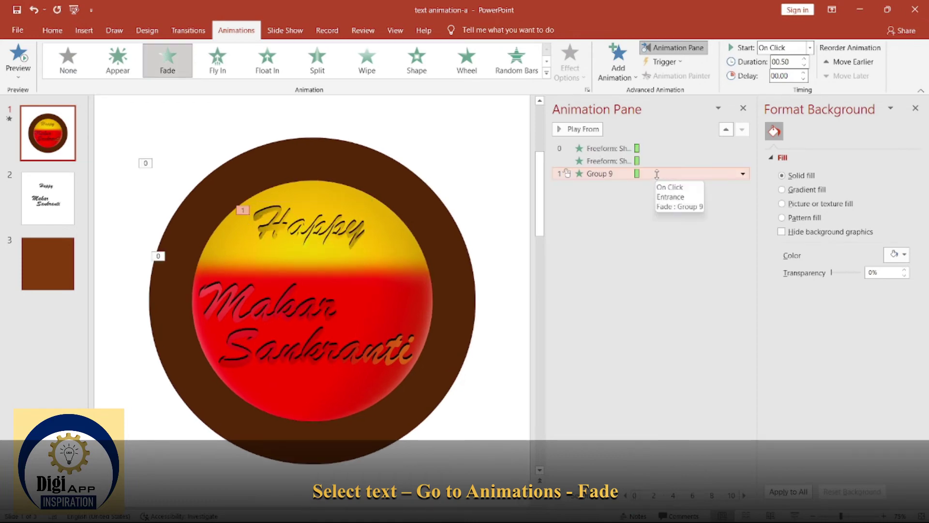
click(654, 173)
click(810, 48)
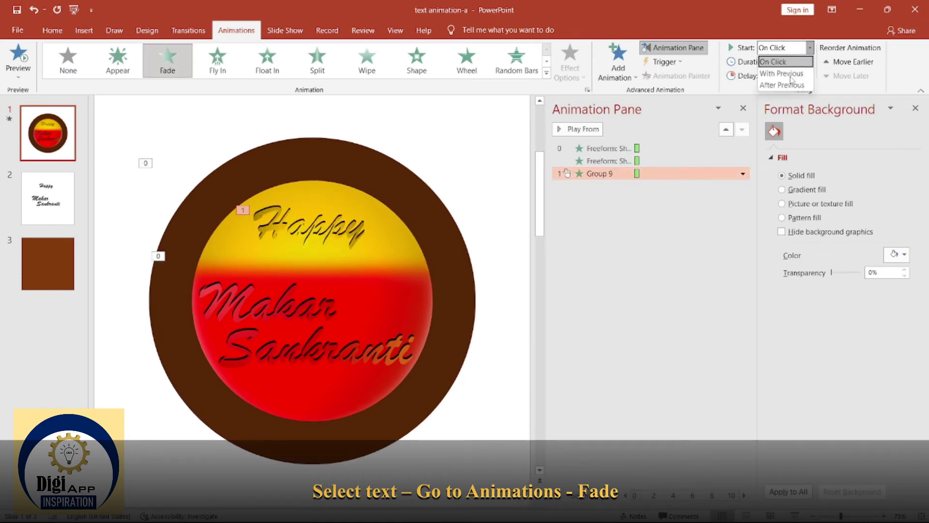
click(782, 62)
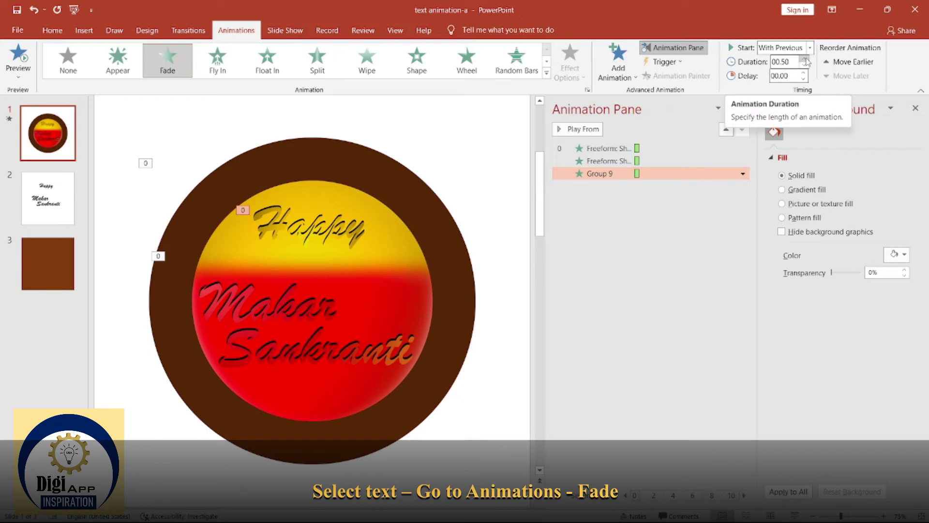
click(805, 60)
click(805, 60)
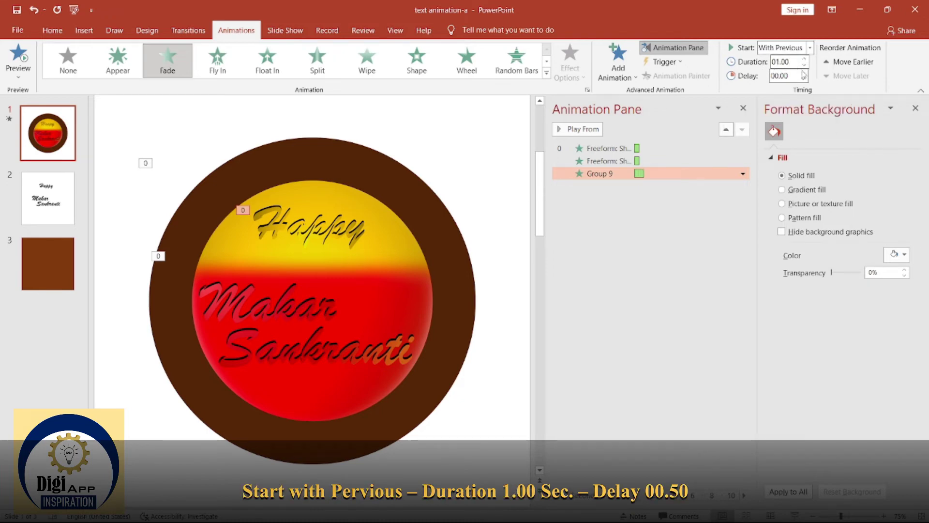
click(804, 73)
click(804, 73)
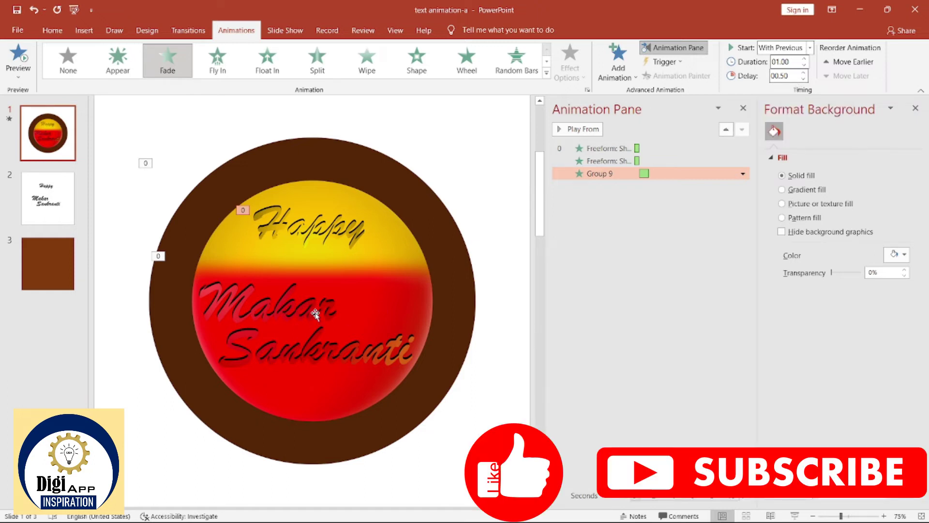
Step: Apply a Fade to the Makar Sankranti group: With Previous, duration 01.00, delay 01.25
click(315, 313)
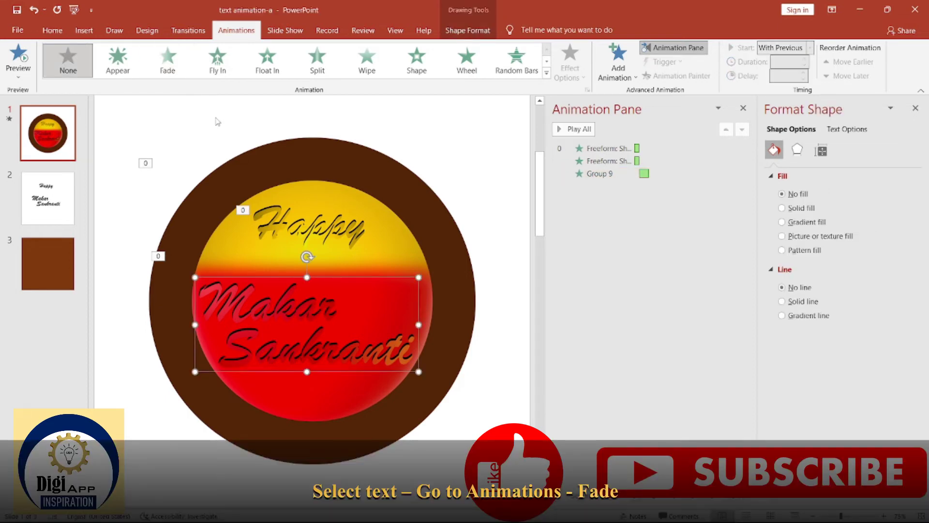
click(170, 61)
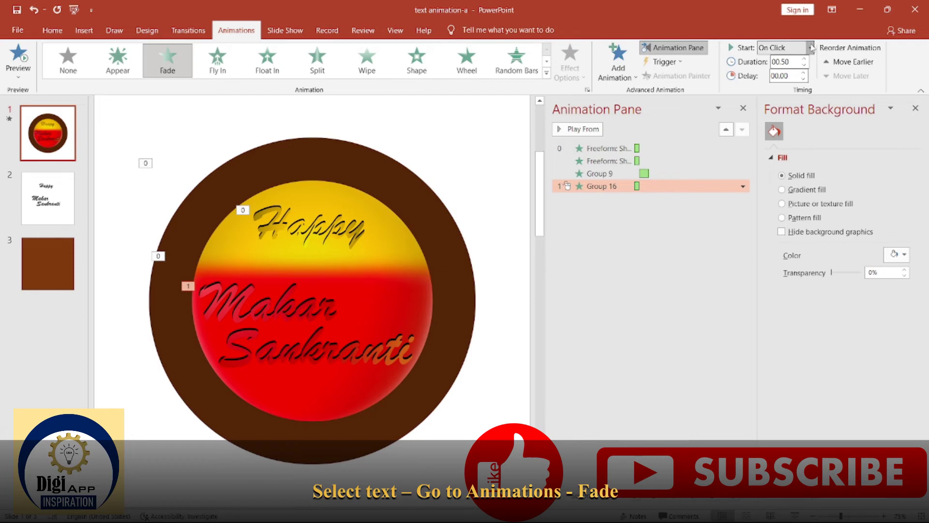
click(809, 47)
click(779, 68)
click(803, 73)
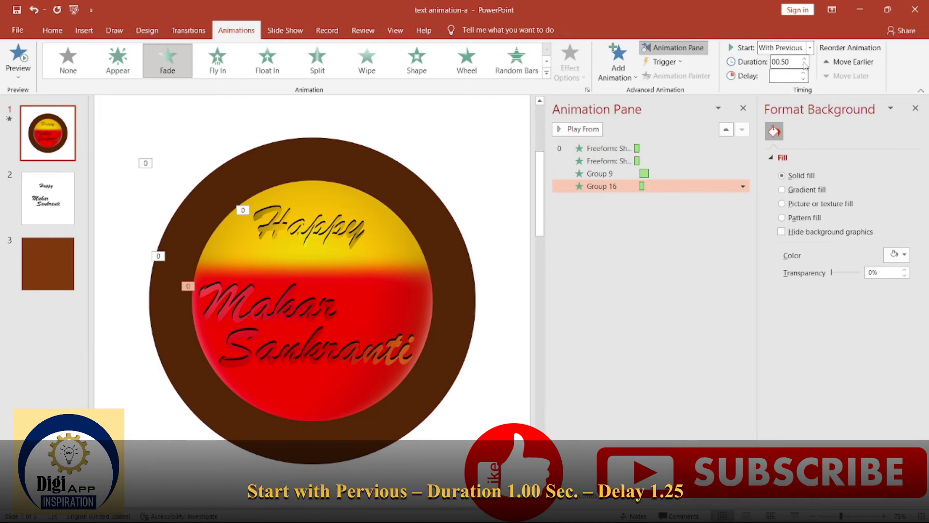
click(803, 73)
click(805, 59)
click(805, 59)
click(803, 74)
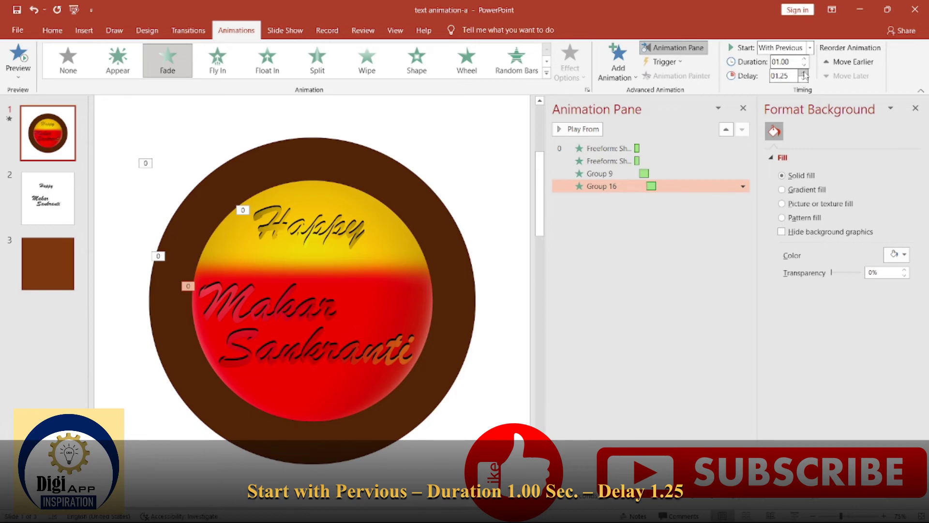
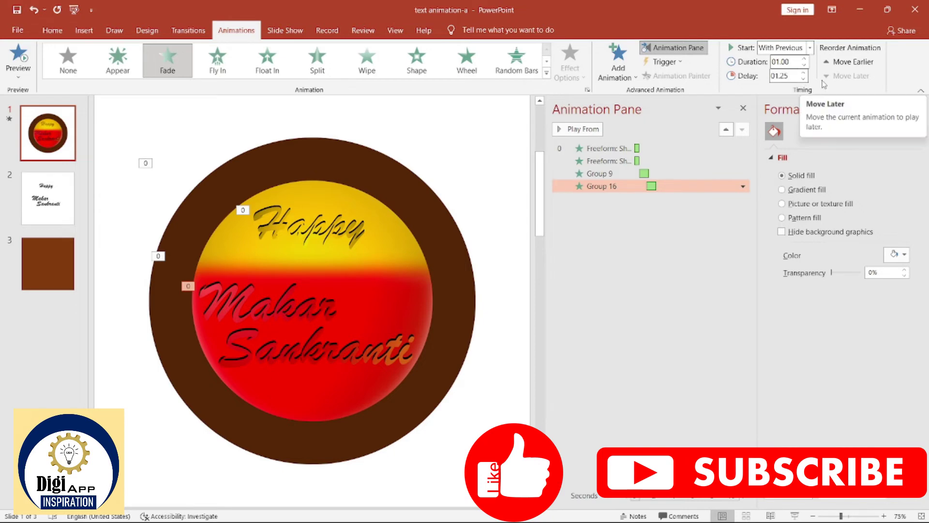
Step: Select the gold Happy and red Makar Sankranti text groups on slide 1
click(482, 147)
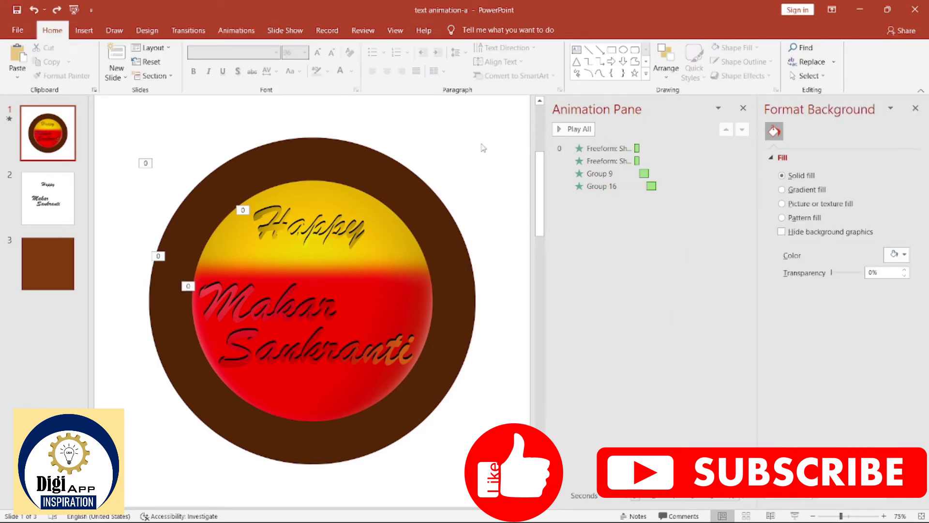
click(362, 232)
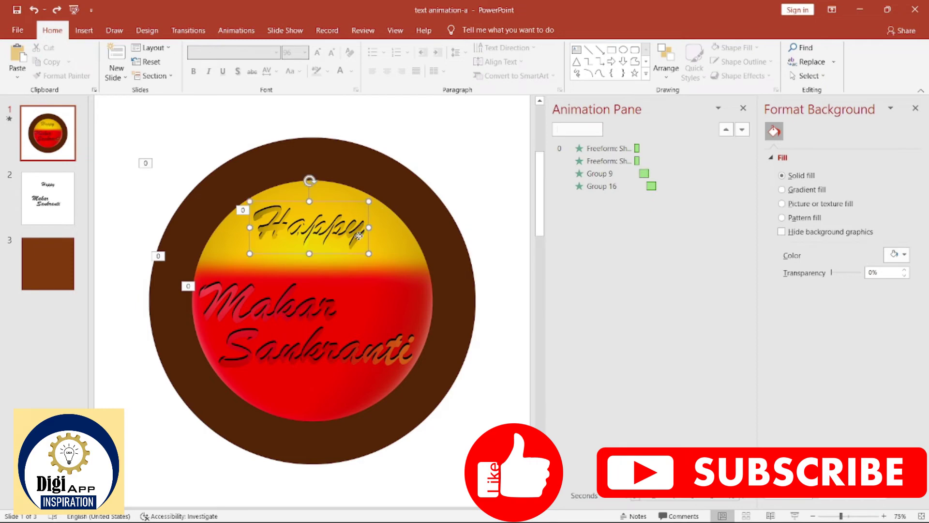
shift+click(304, 314)
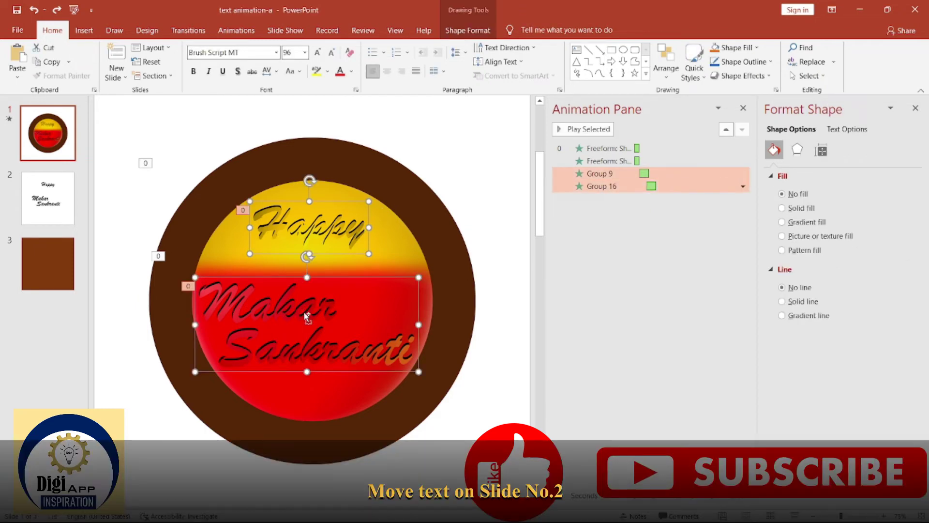
Step: On slide 2, delete the black Happy, Makar and Sankranti text boxes
click(54, 206)
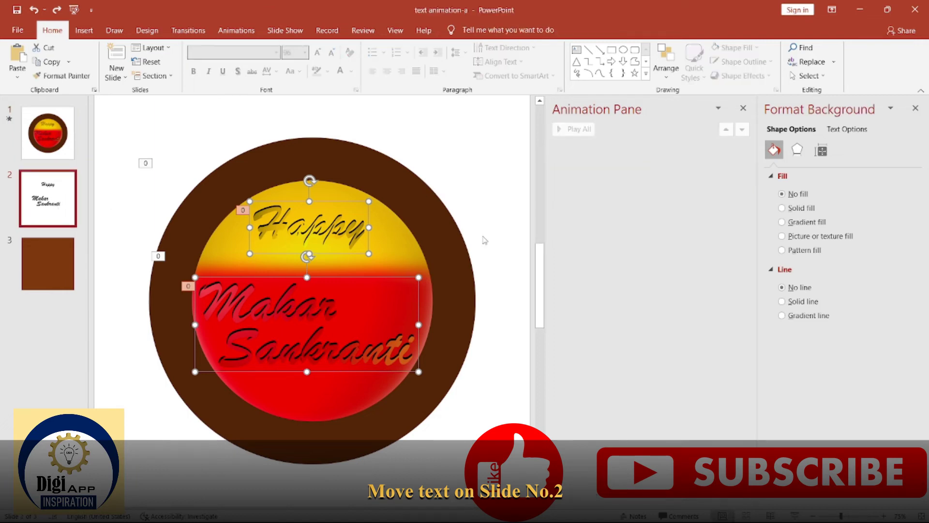
click(341, 193)
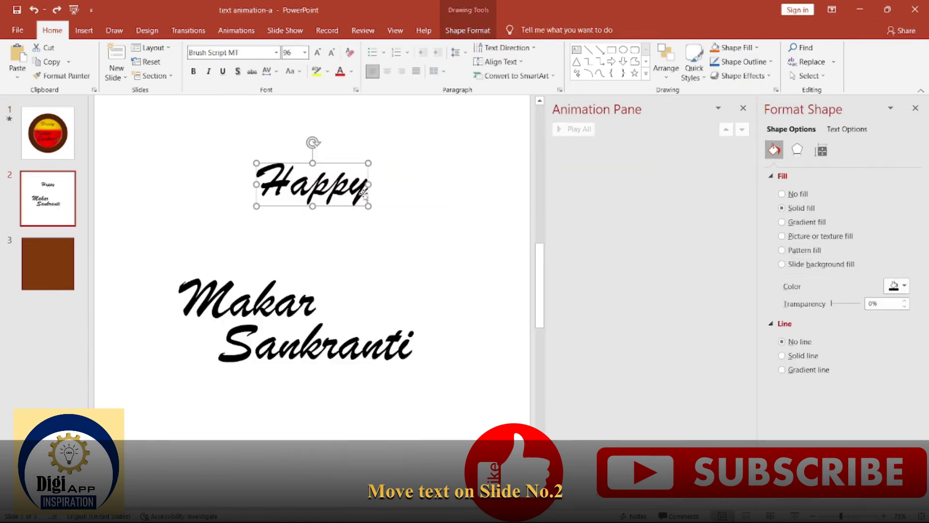
key(Delete)
click(277, 307)
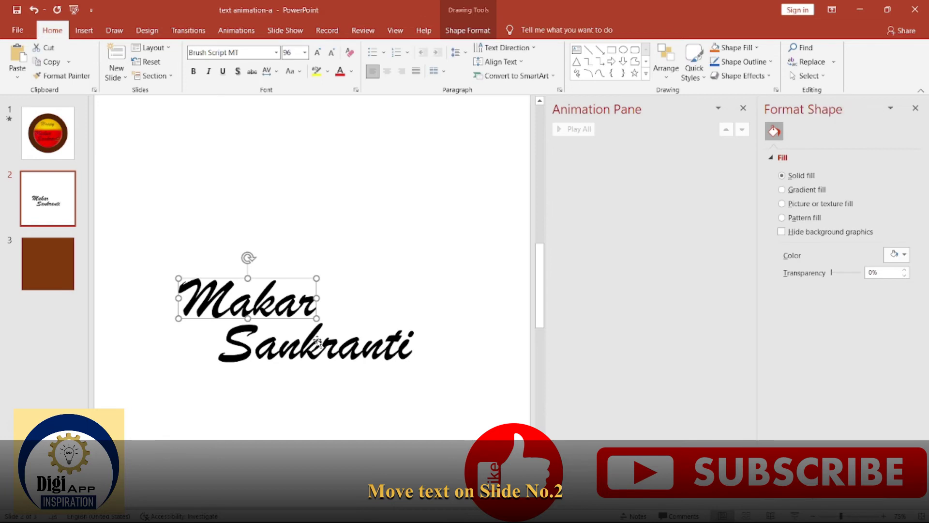
key(Delete)
click(325, 338)
key(Delete)
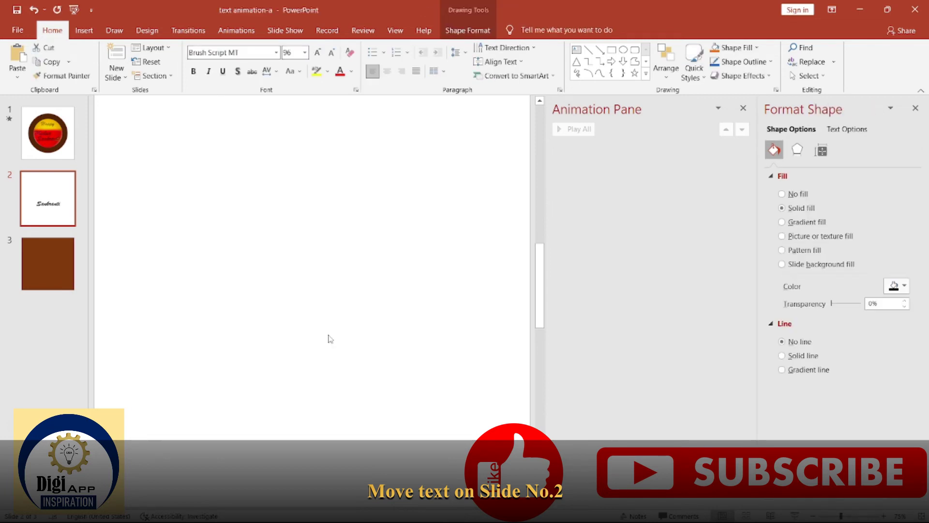
Step: Paste the coloured Happy and Makar Sankranti groups onto slide 2 and select both
key(ctrl+v)
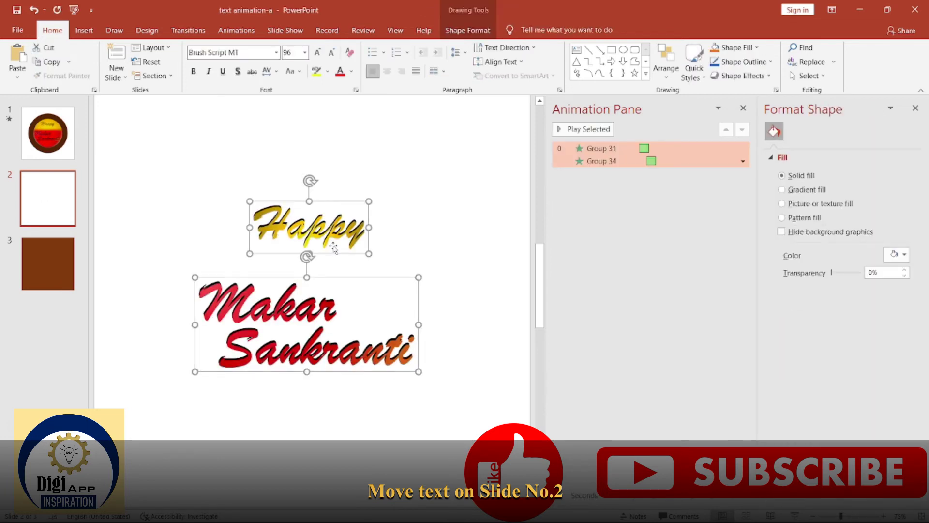
click(352, 233)
click(356, 250)
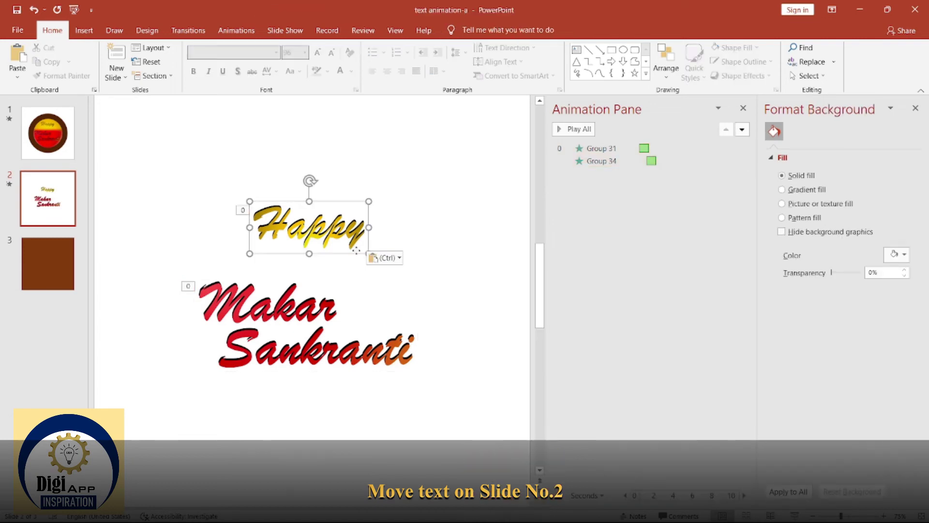
shift+click(325, 306)
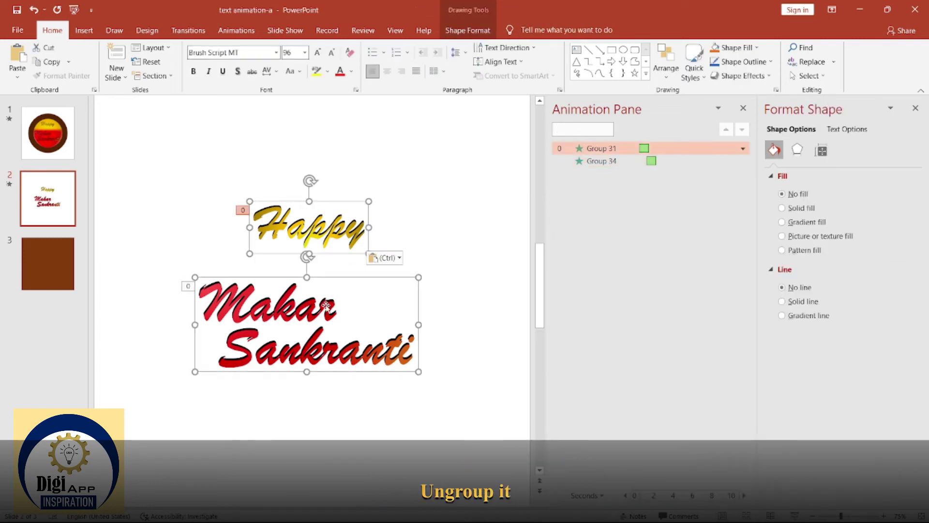
Step: Ungroup the pasted text and move the red Makar Sankranti below its black copy
click(666, 65)
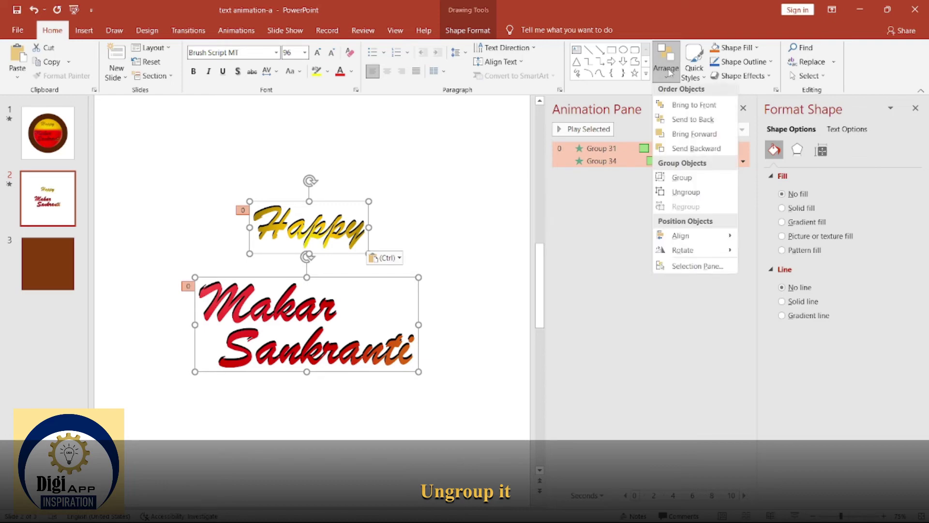
click(685, 194)
click(397, 183)
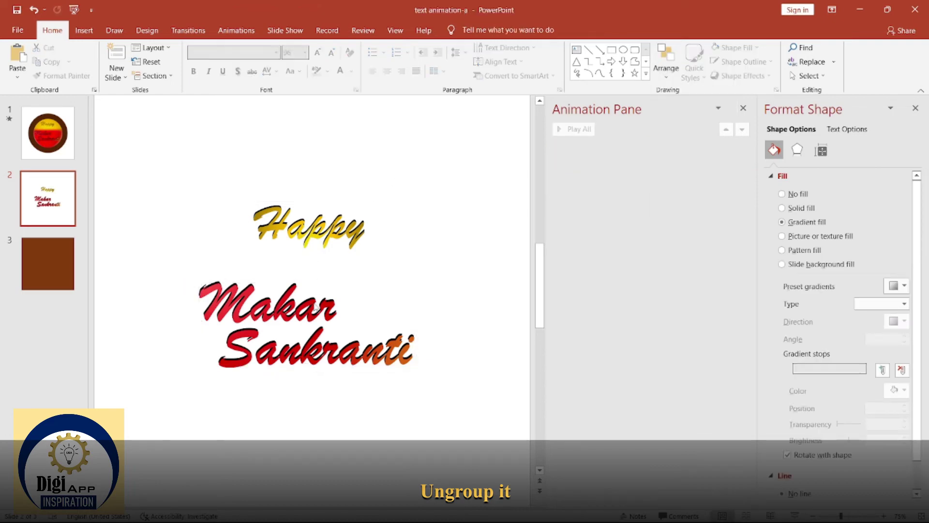
click(322, 307)
drag(298, 338, 310, 448)
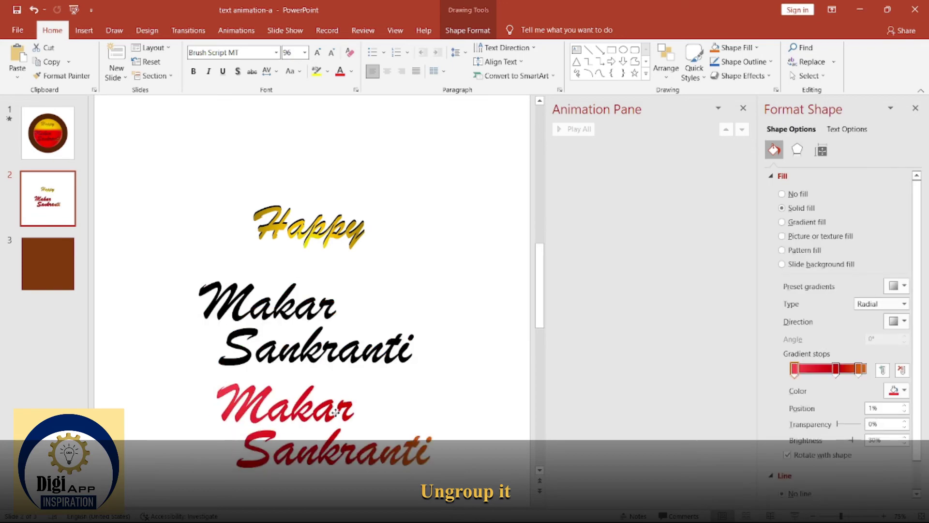
Step: Move the gradient Happy above its black copy, then select the black Happy
click(336, 232)
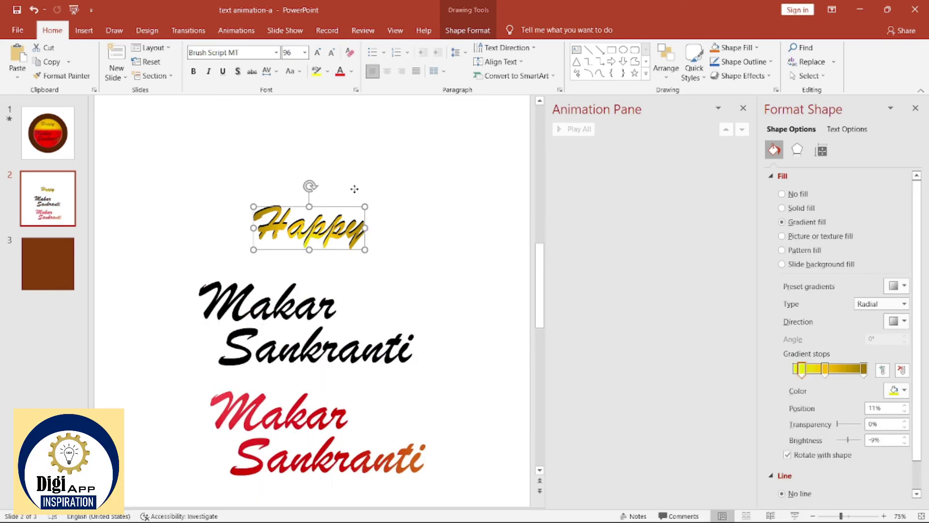
drag(336, 232, 349, 180)
click(421, 233)
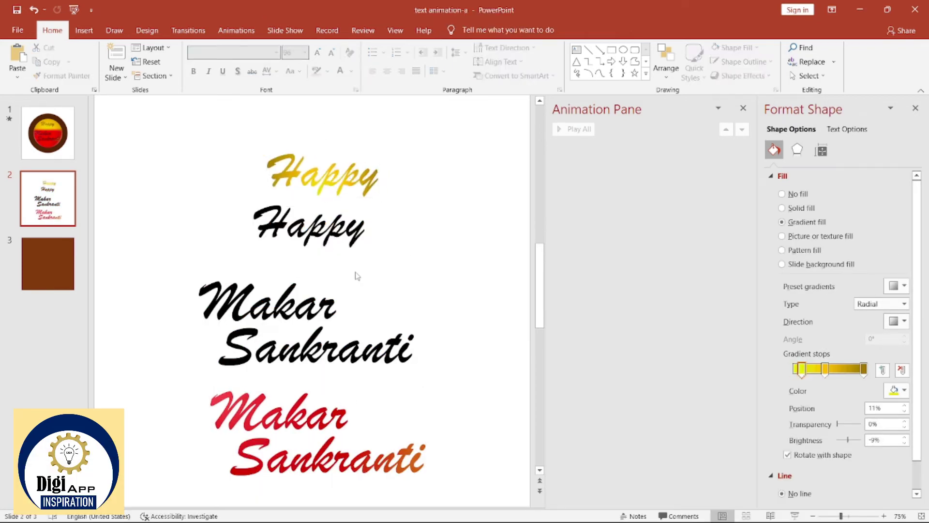
click(348, 234)
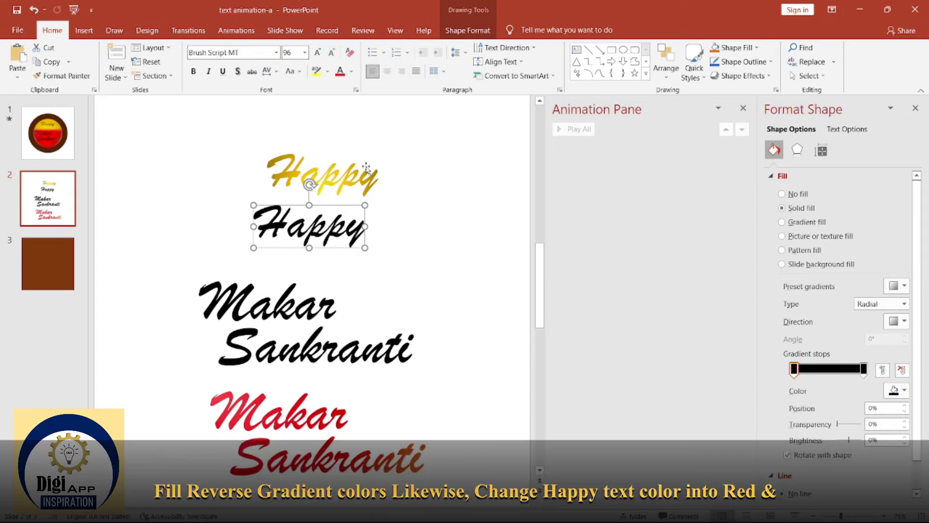
Step: Set the black Happy's left gradient stop to the red sampled from Makar
click(409, 254)
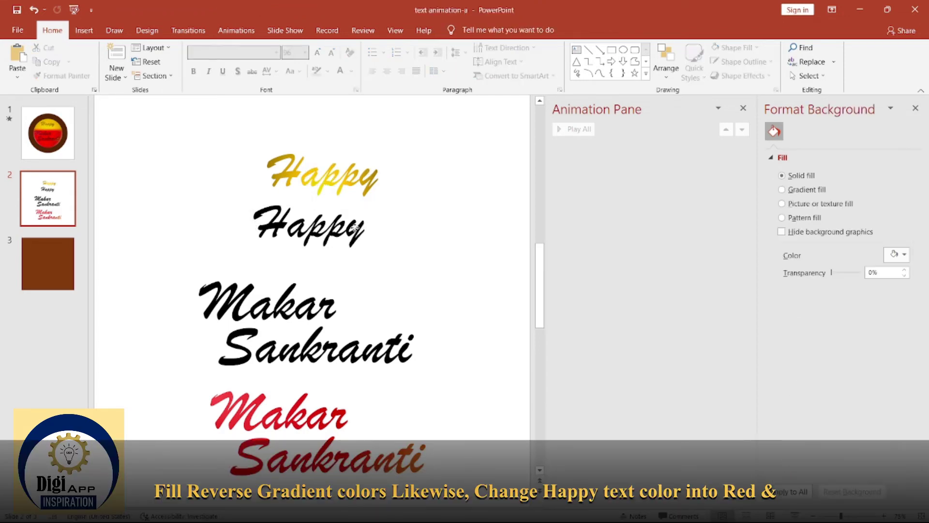
click(356, 228)
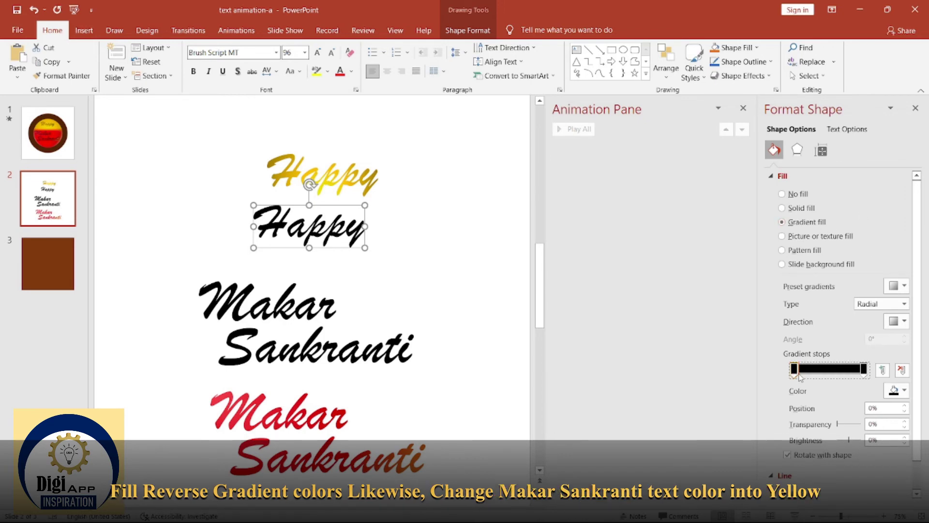
click(905, 391)
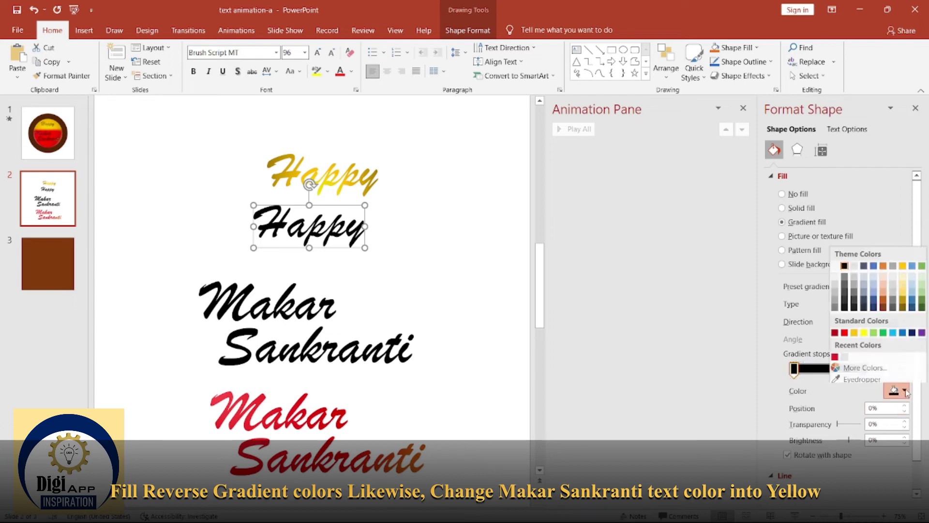
click(863, 377)
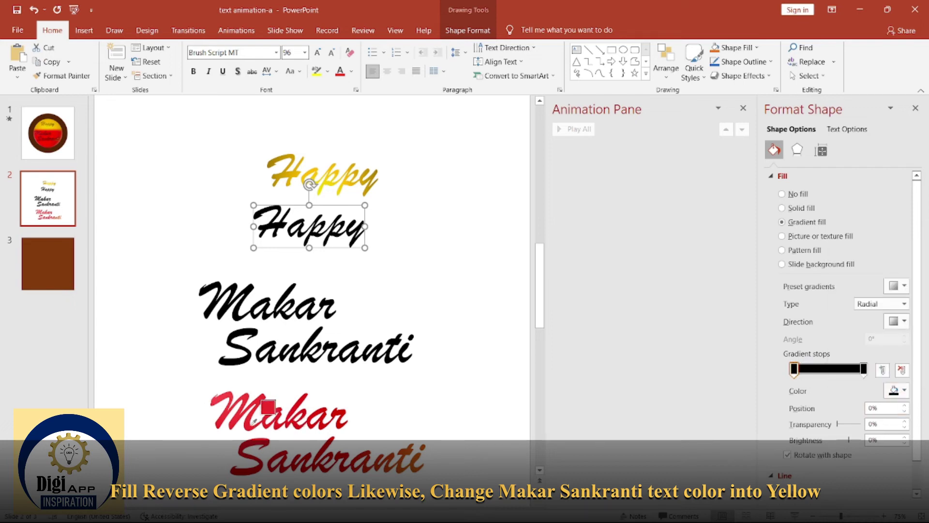
click(254, 420)
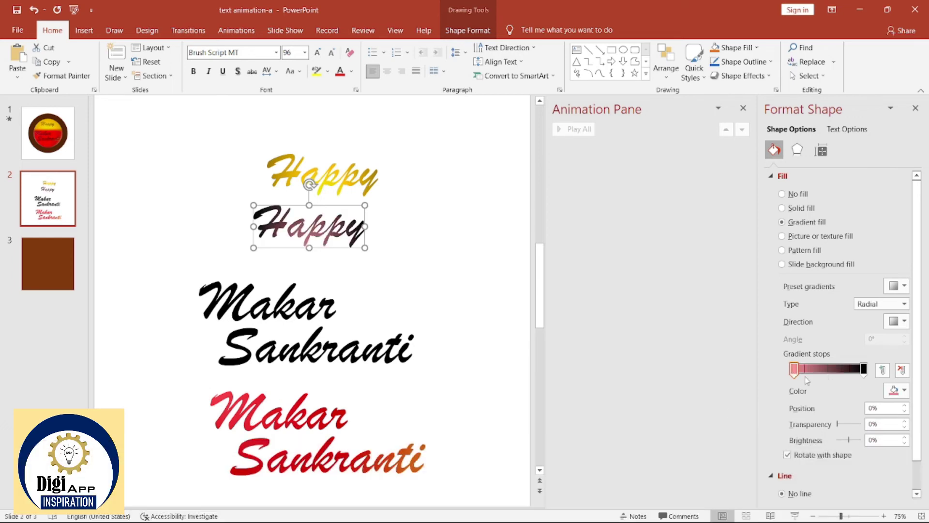
Step: Set the right gradient stop to the red sampled from the slide
click(863, 370)
click(891, 389)
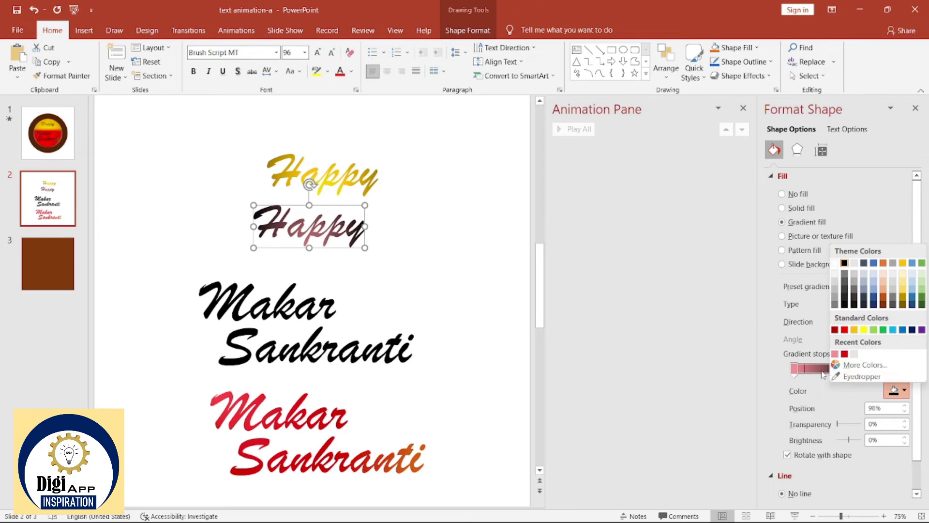
click(854, 399)
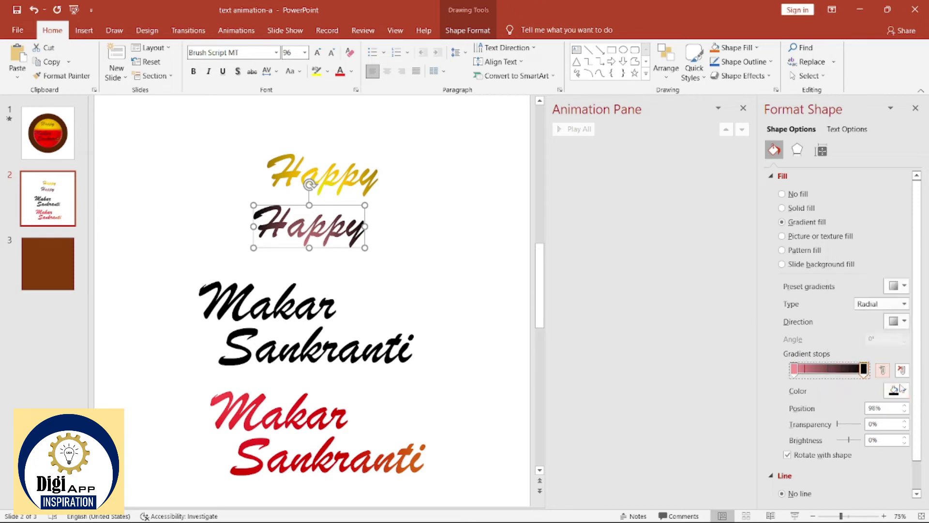
click(898, 390)
click(848, 382)
click(347, 407)
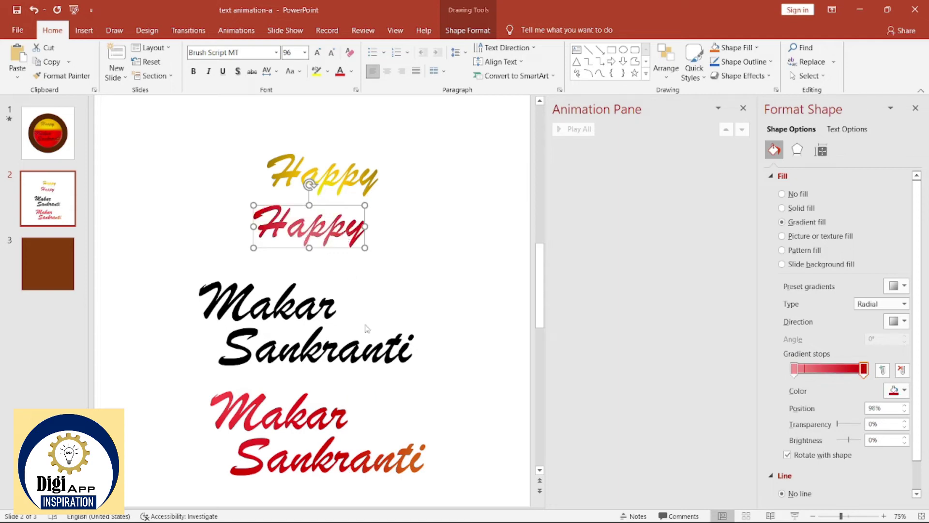
Step: Darken the left gradient stop to about -46% brightness and view the red result
click(794, 369)
drag(849, 442, 848, 441)
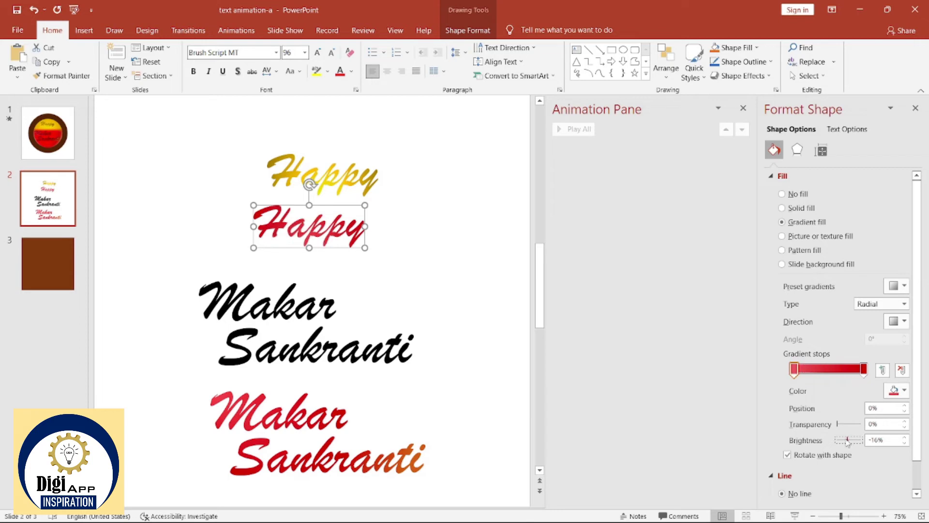
drag(847, 441, 845, 443)
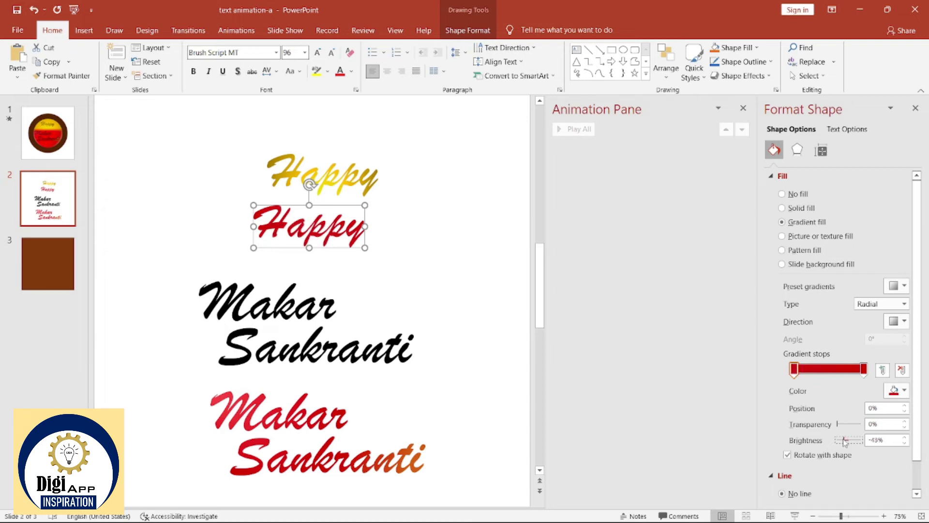
click(425, 219)
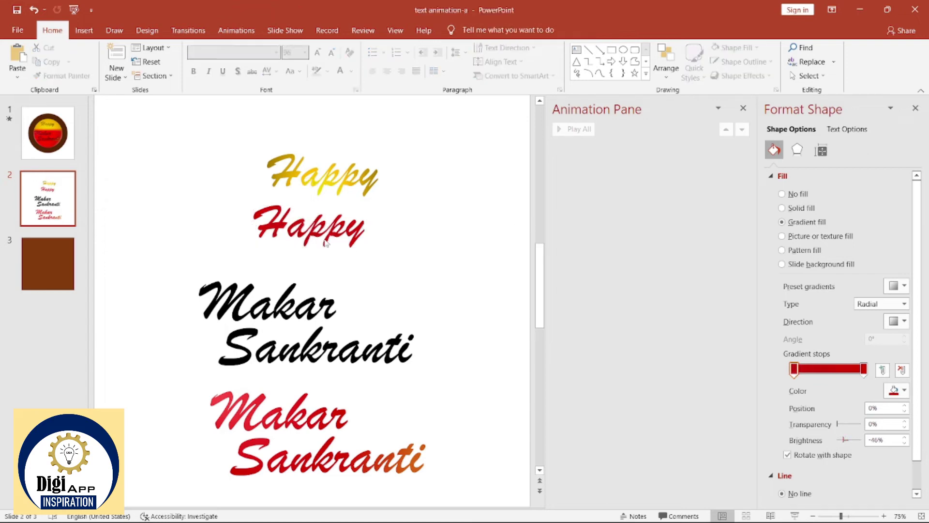
click(397, 290)
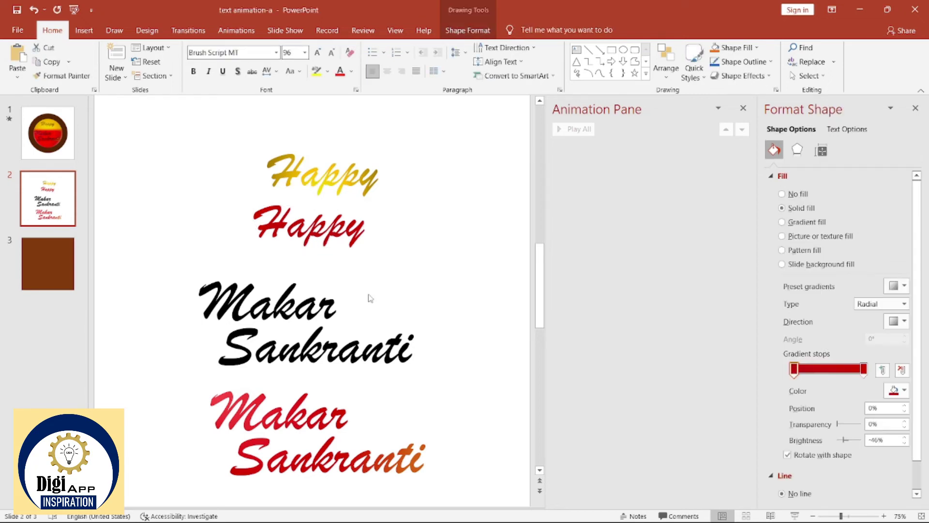
Step: Set Makar Sankranti's first gradient stop to the gold sampled from Happy
click(305, 312)
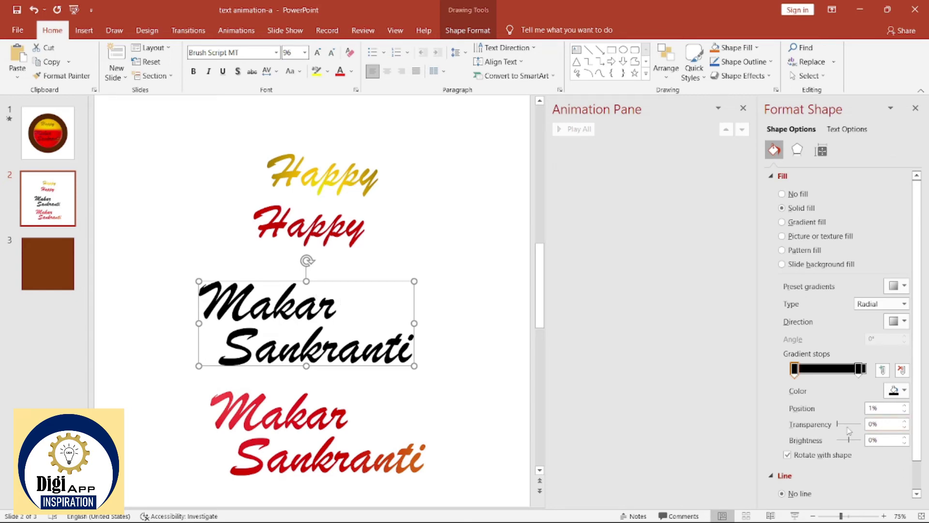
click(794, 367)
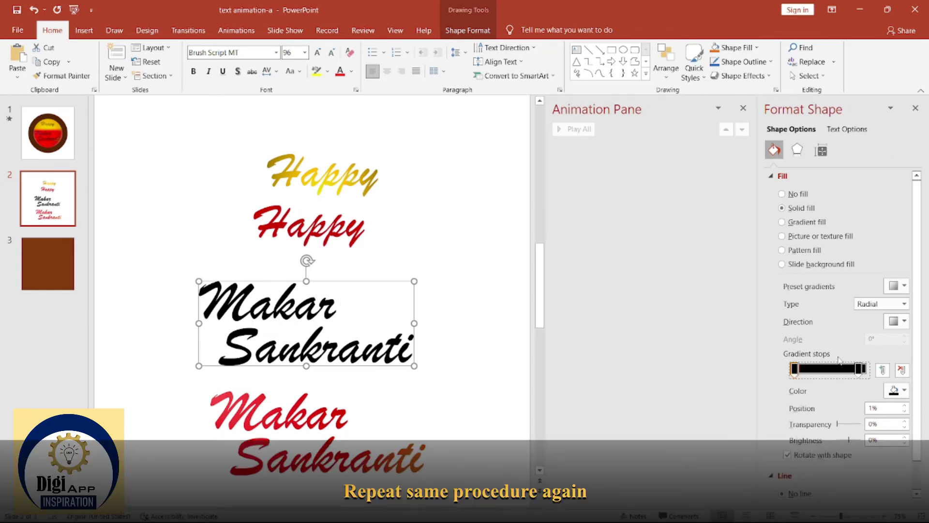
click(904, 390)
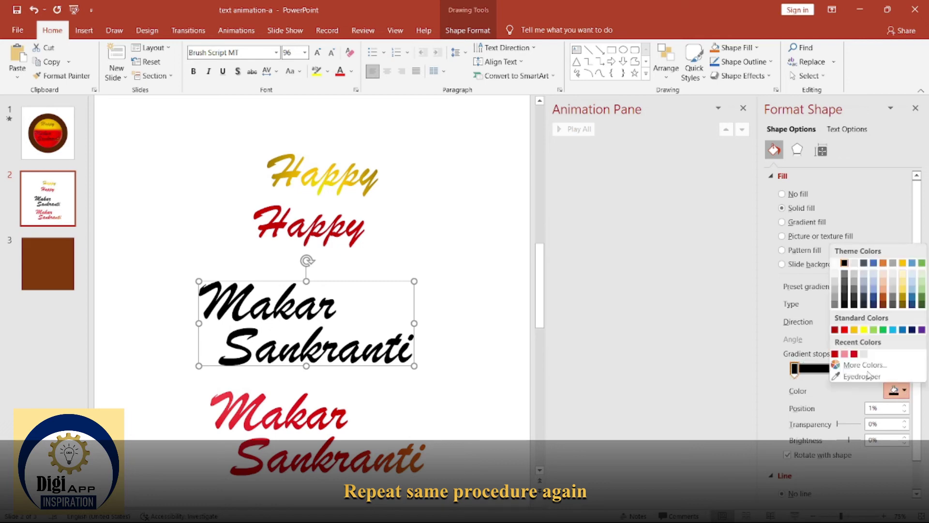
click(866, 377)
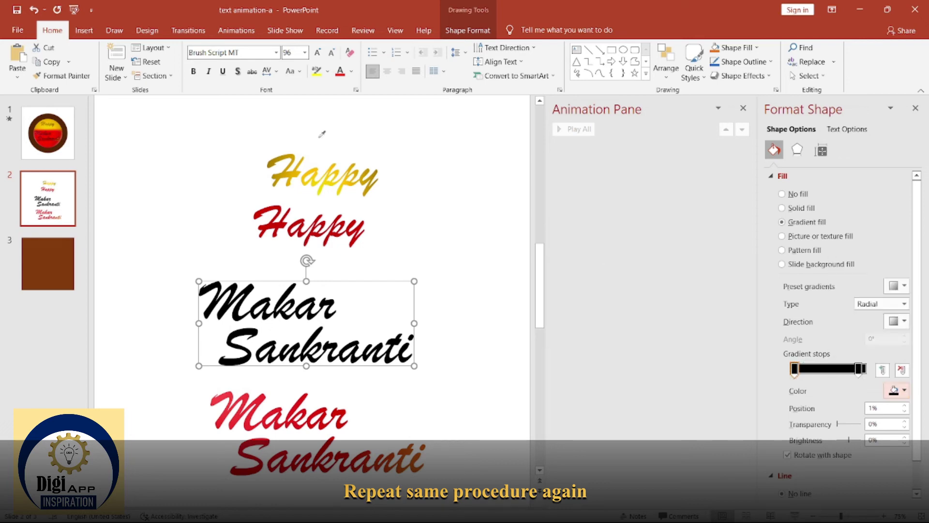
click(300, 163)
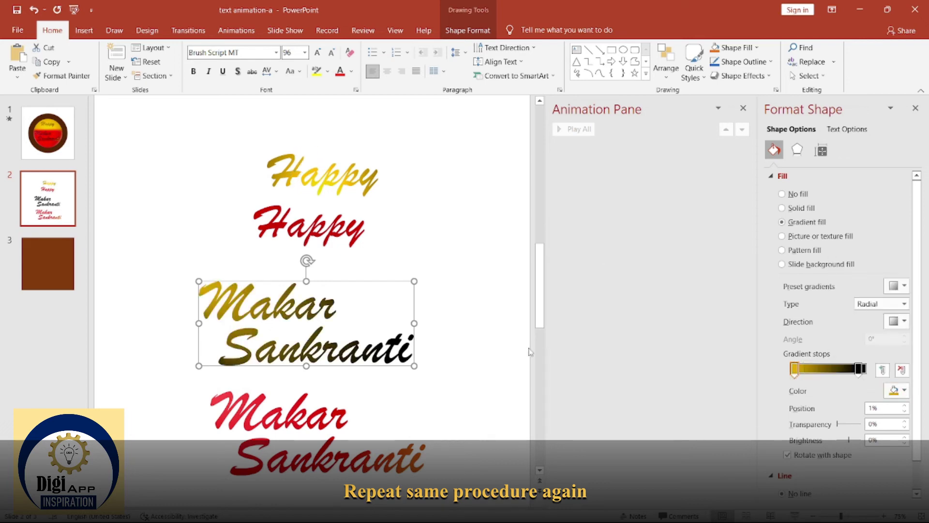
Step: Set the right gradient stop to Happy's gold as well
click(858, 369)
click(904, 390)
click(875, 378)
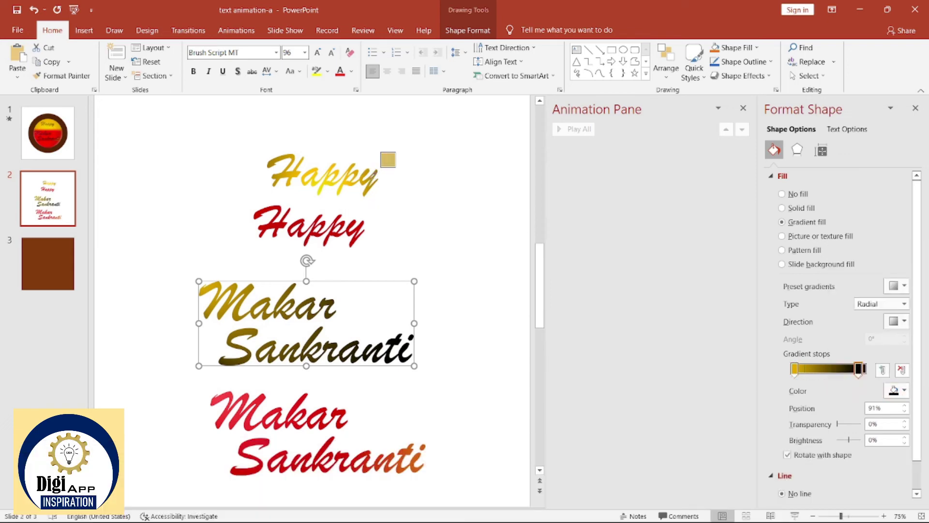
click(378, 168)
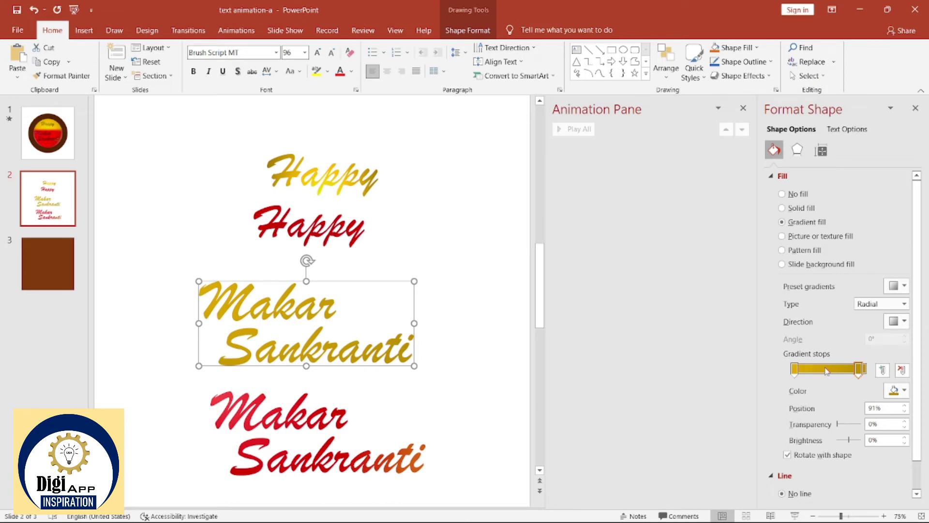
Step: Make the middle gradient stop bright yellow and move the left stop to 14%
drag(859, 368, 827, 370)
click(903, 391)
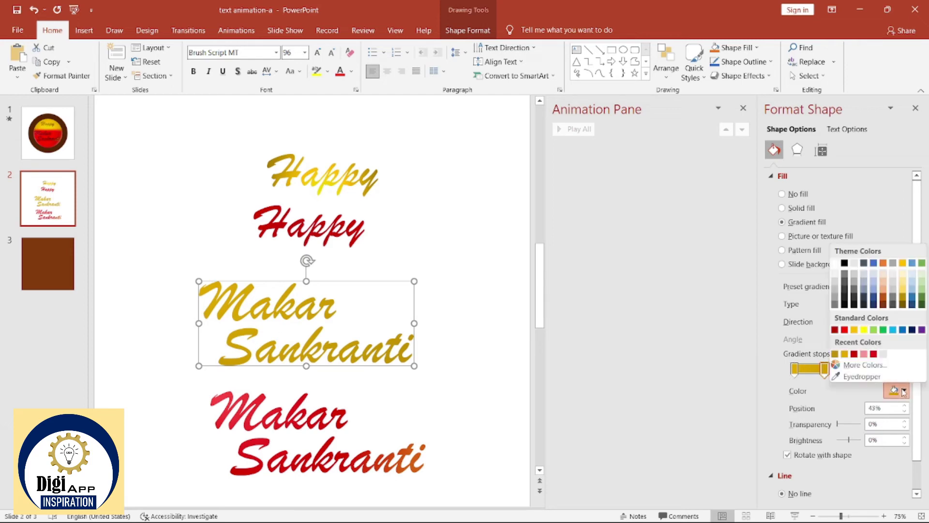
click(864, 329)
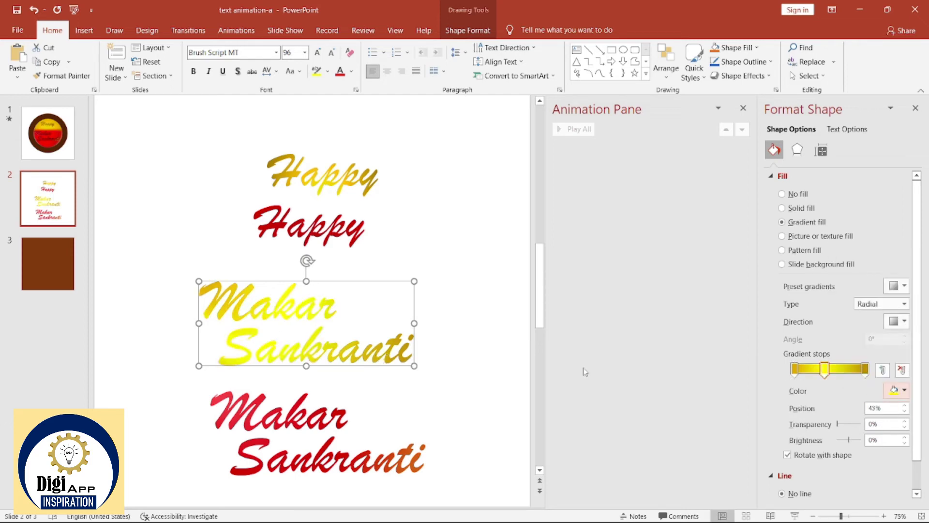
click(796, 369)
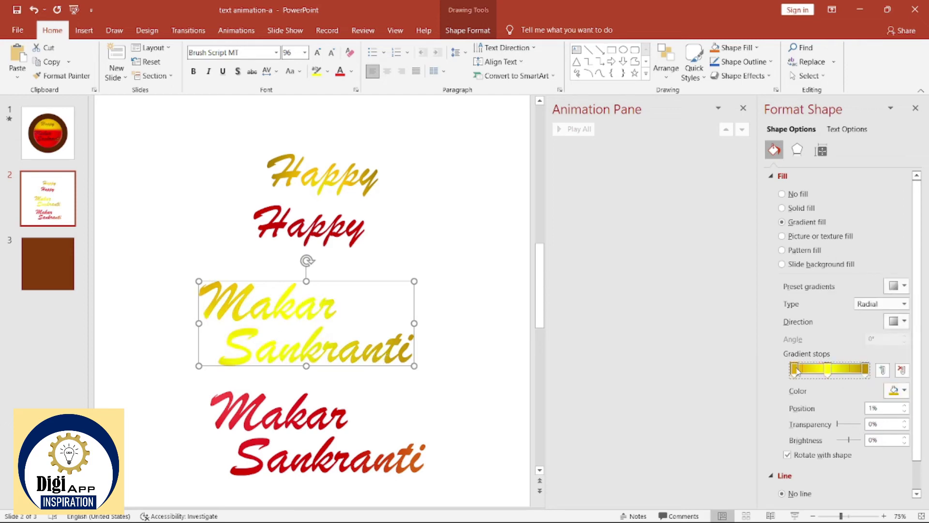
drag(804, 369, 810, 370)
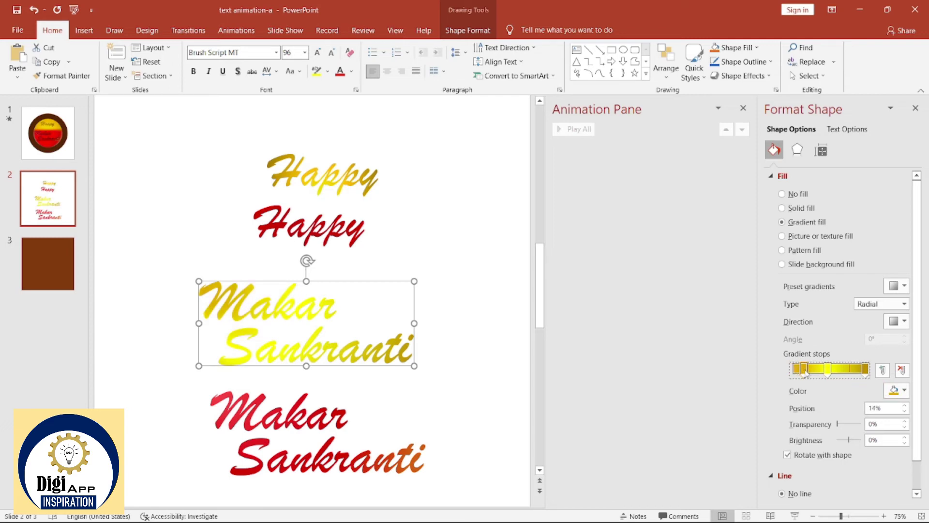
click(864, 370)
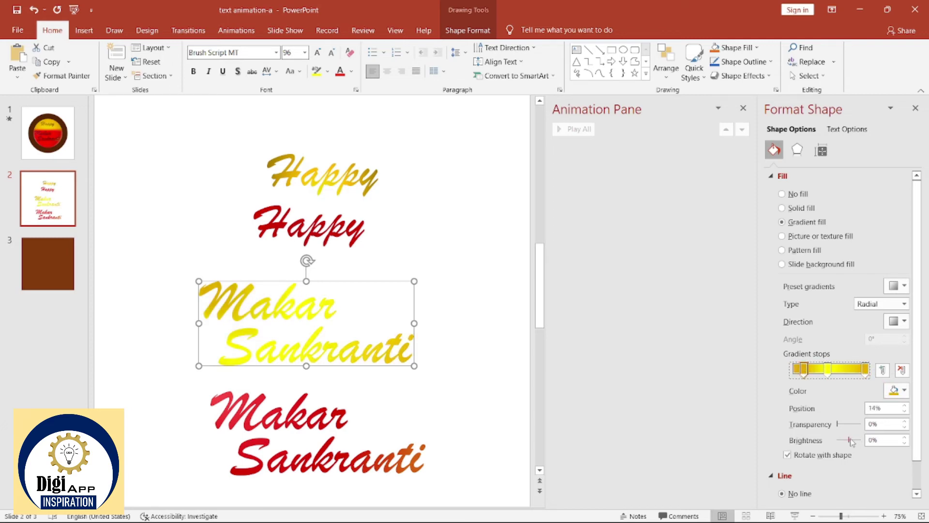
click(424, 266)
Step: Copy the red Happy and yellow Makar Sankranti from slide 2 onto slide 1
click(352, 234)
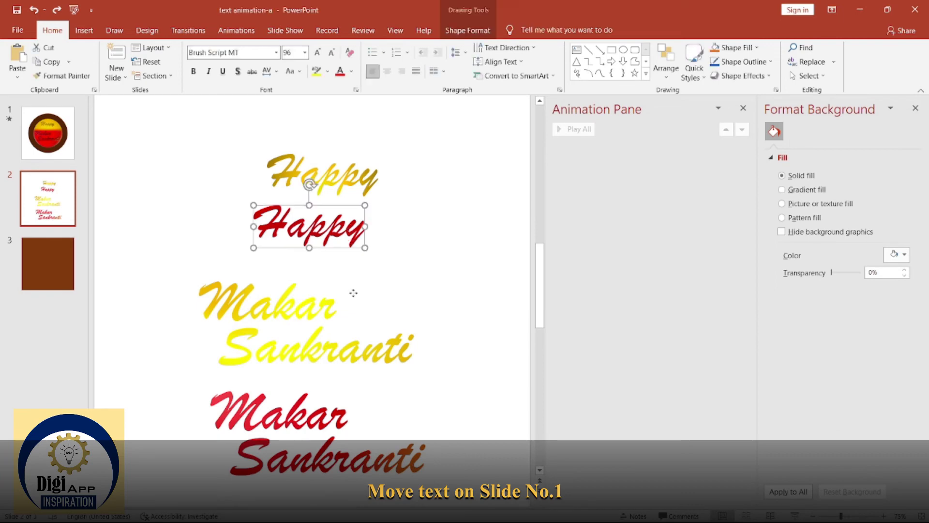
shift+click(337, 304)
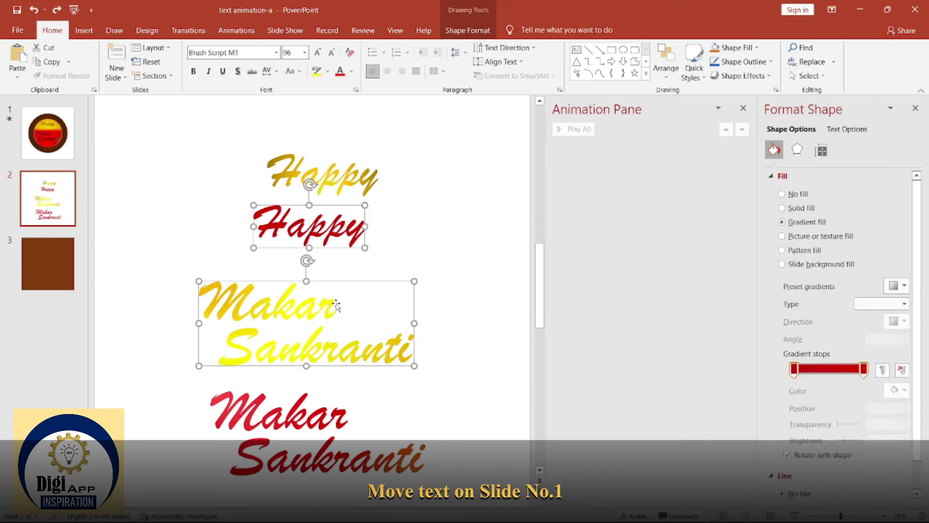
click(67, 151)
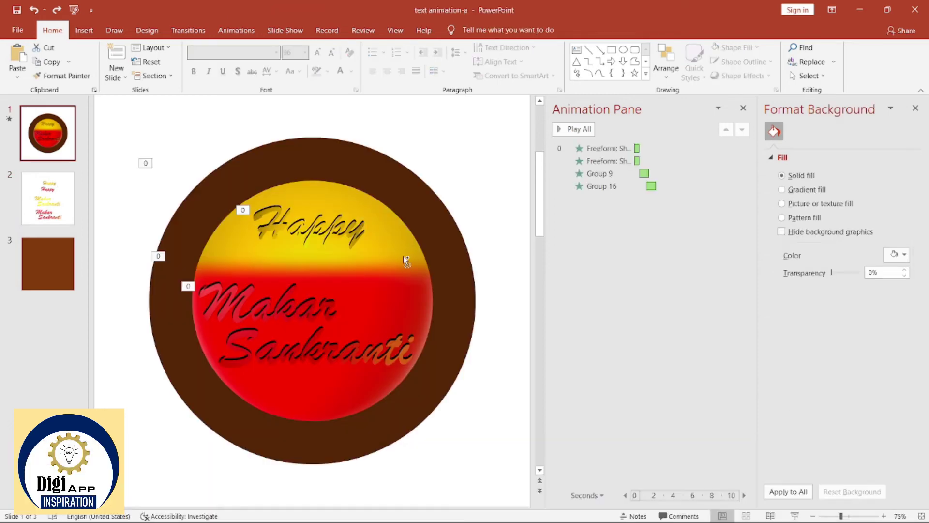
key(ctrl+v)
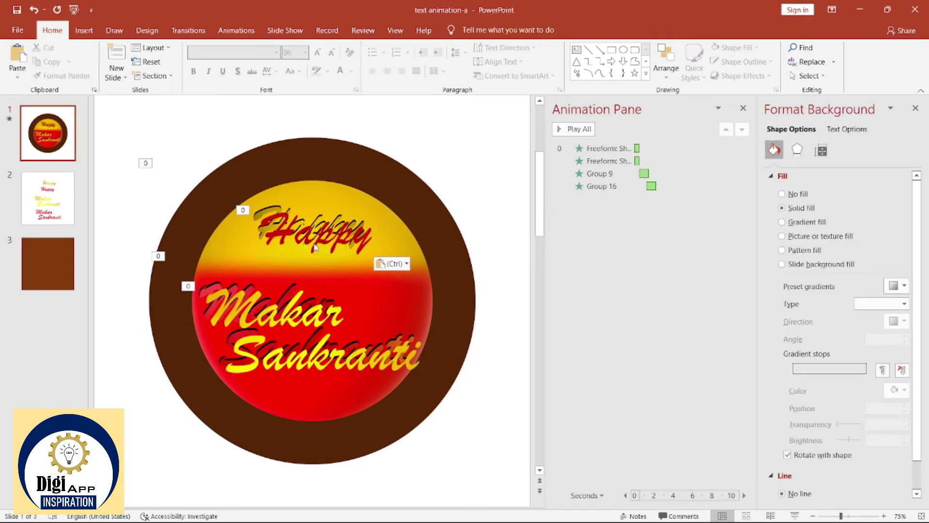
Step: Line up the pasted Happy and Makar Sankranti over the badge's original lettering
click(345, 242)
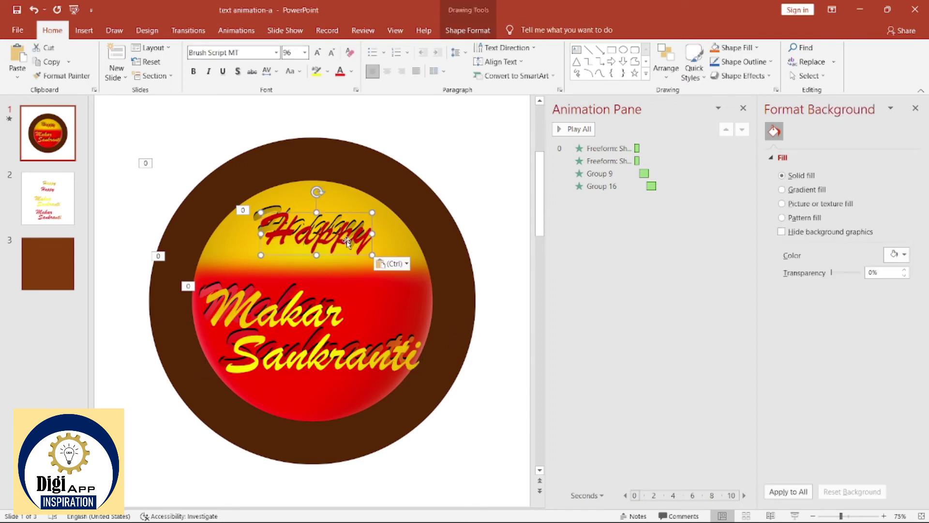
drag(347, 241, 337, 234)
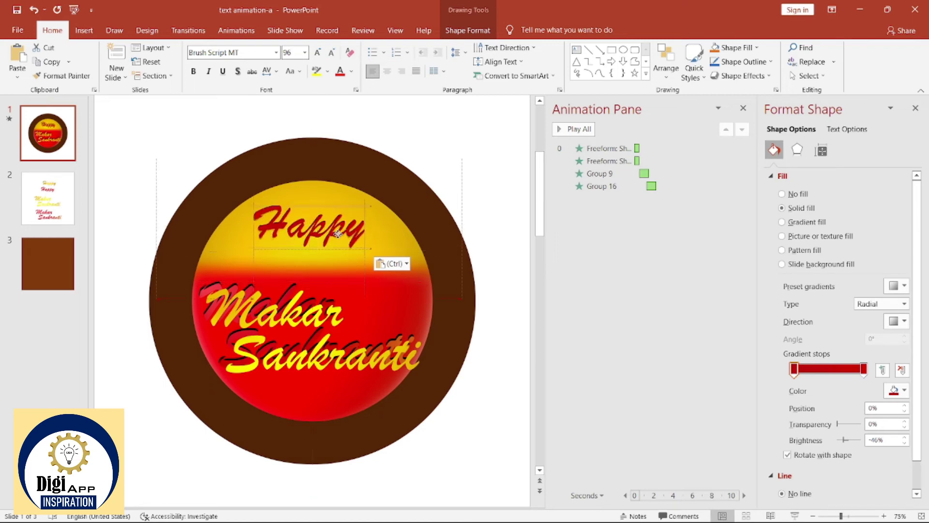
click(321, 364)
drag(321, 363, 311, 355)
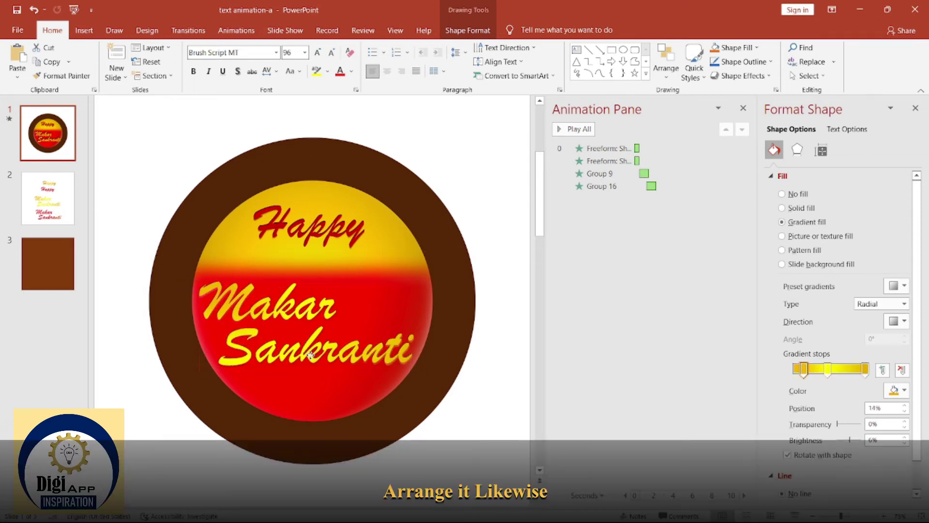
click(310, 354)
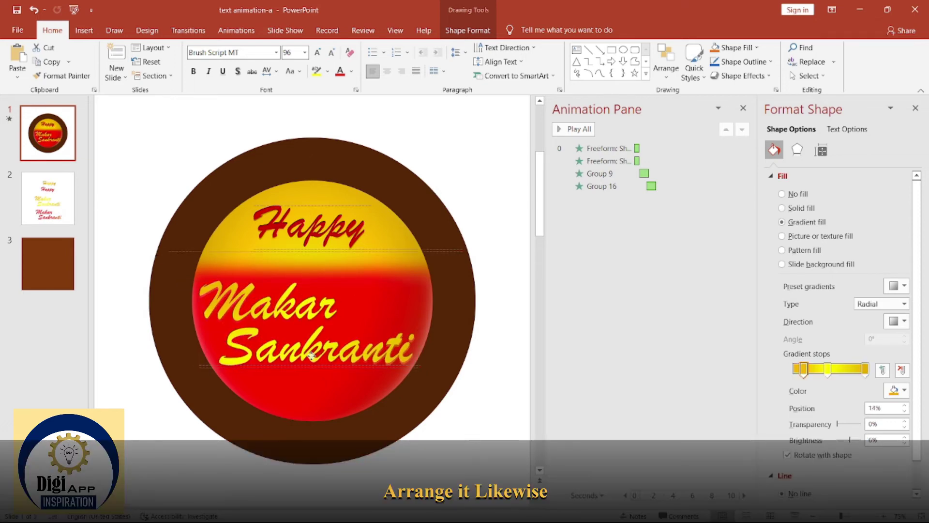
click(312, 356)
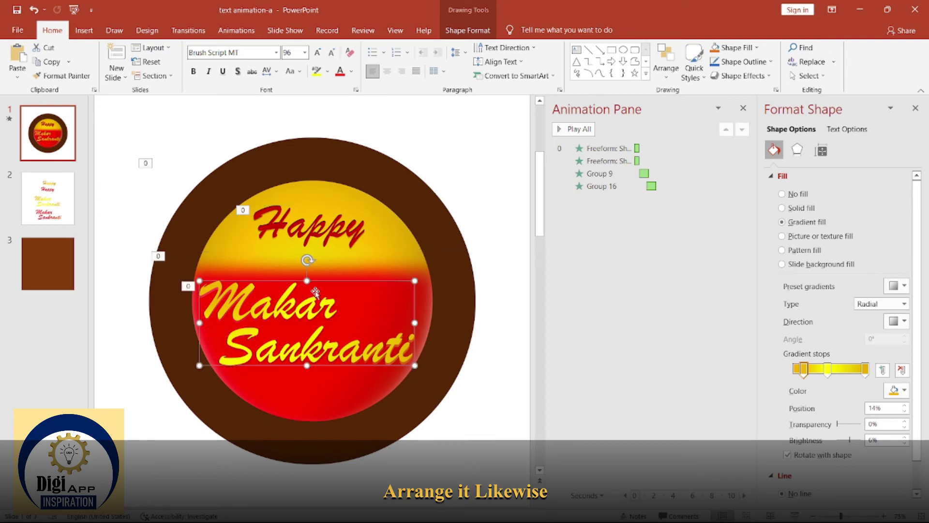
drag(240, 305, 239, 307)
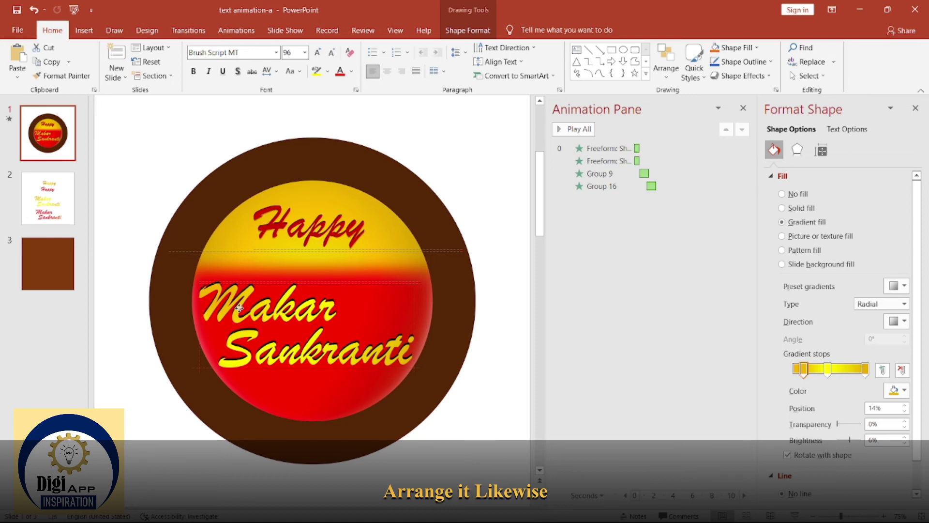
click(299, 227)
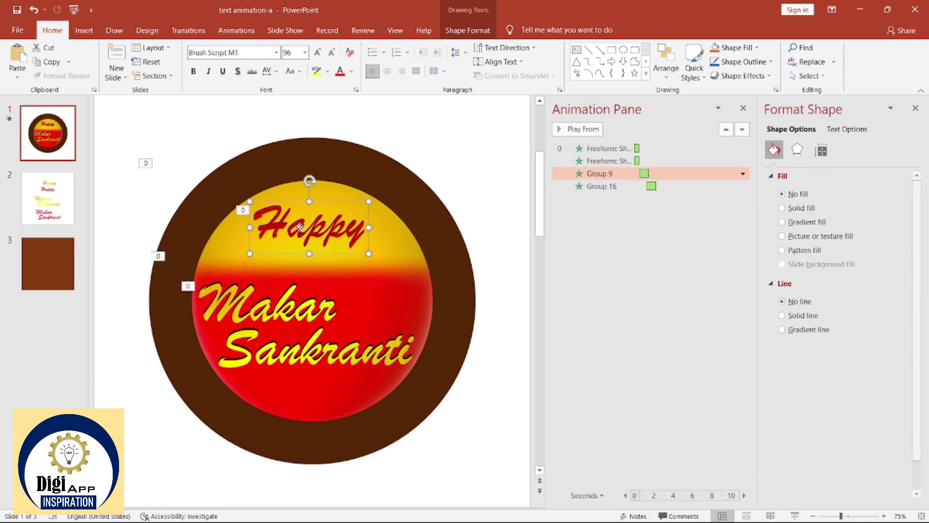
drag(299, 228, 300, 227)
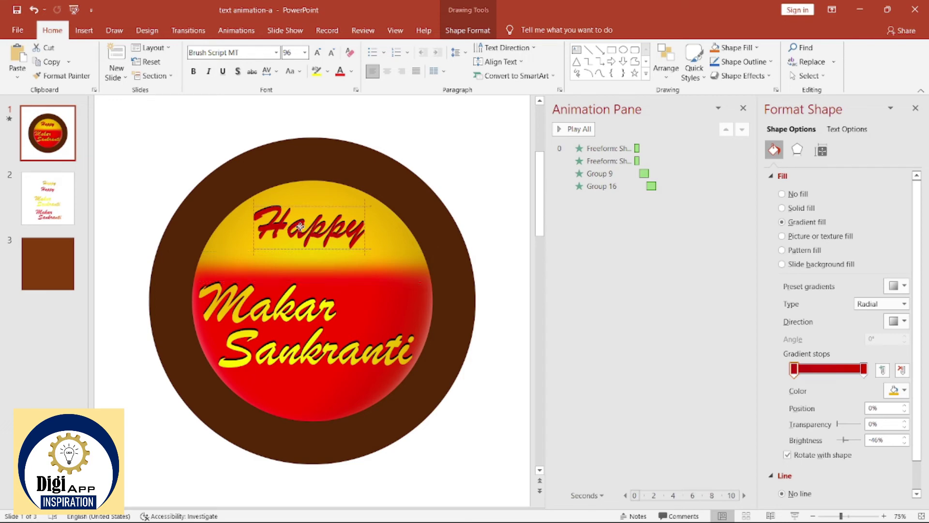
click(491, 175)
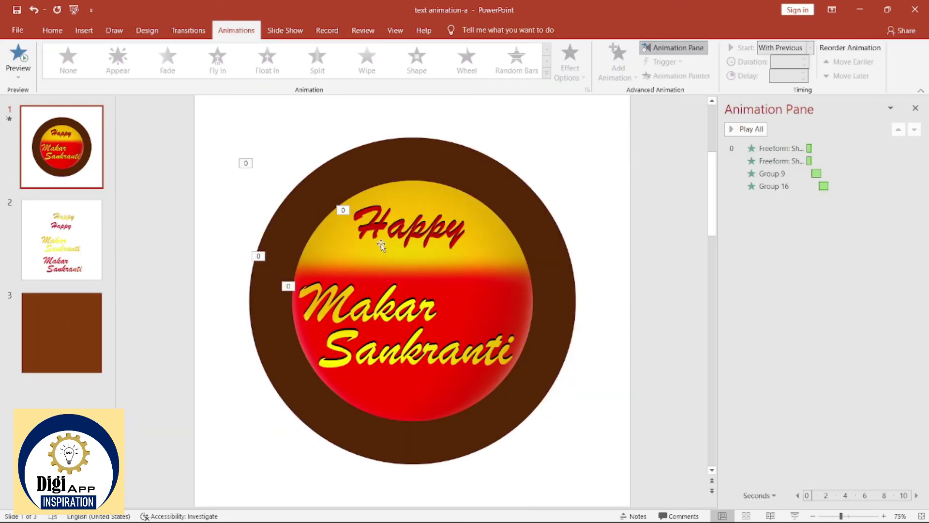
Step: Give Happy a Fade entrance starting With Previous, 0.50 s duration, 1.25 s delay
click(416, 235)
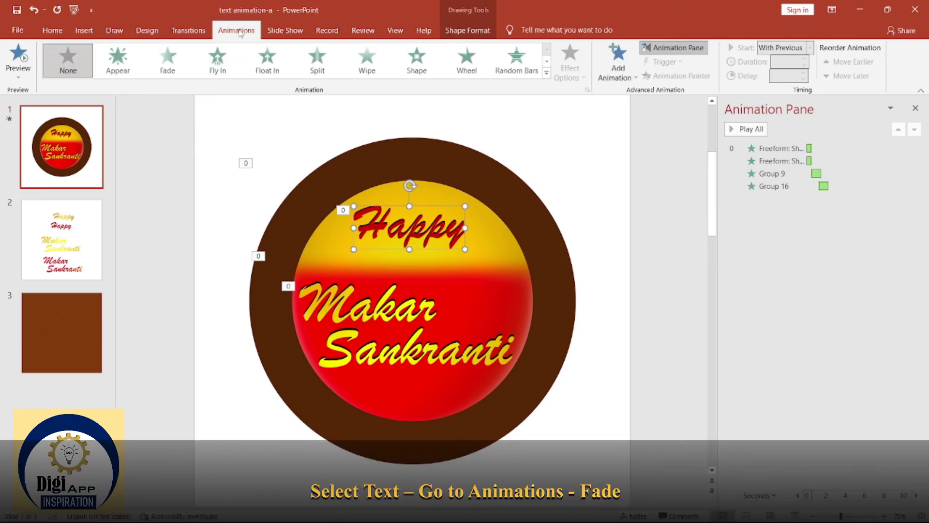
click(183, 75)
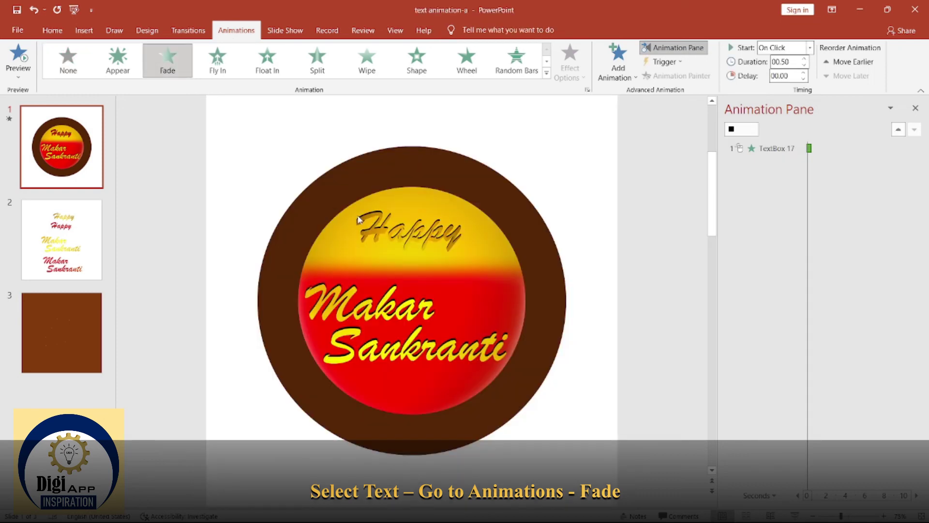
click(809, 48)
click(796, 73)
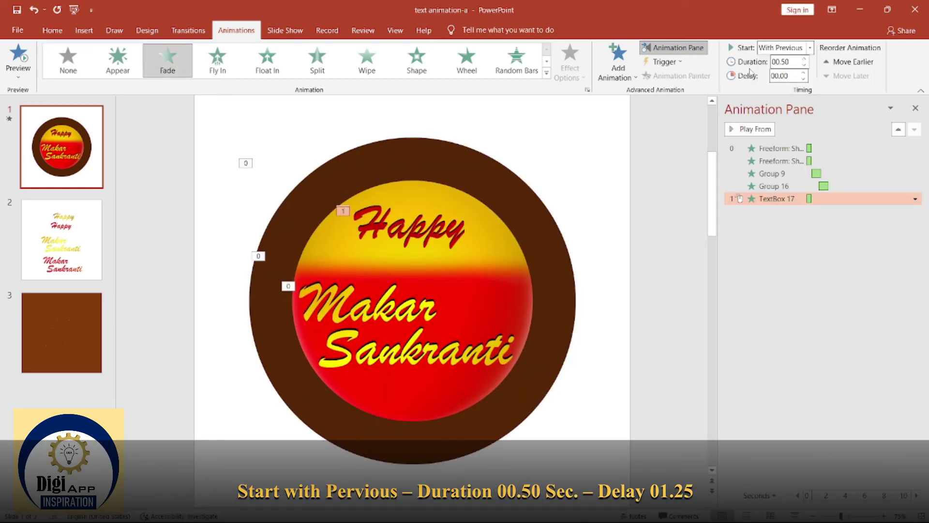
scroll(796, 73, up, 5)
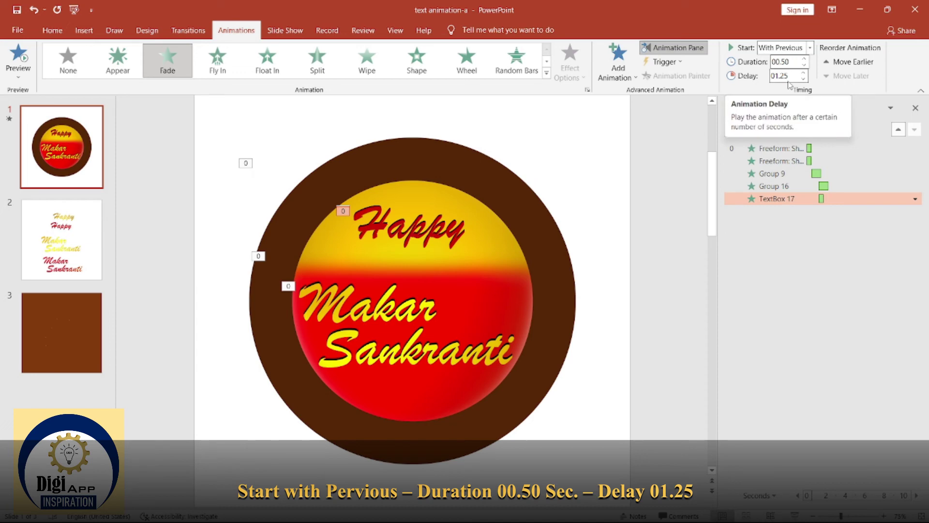
click(827, 240)
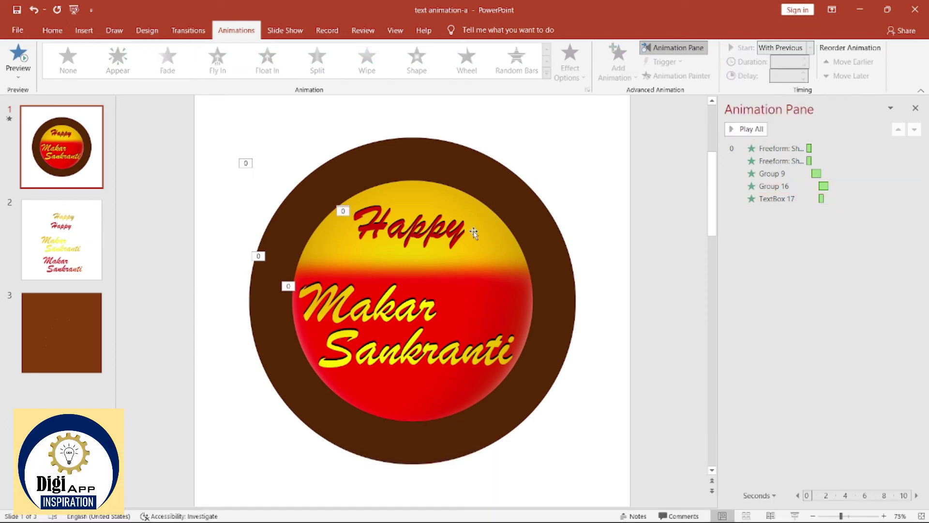
click(454, 234)
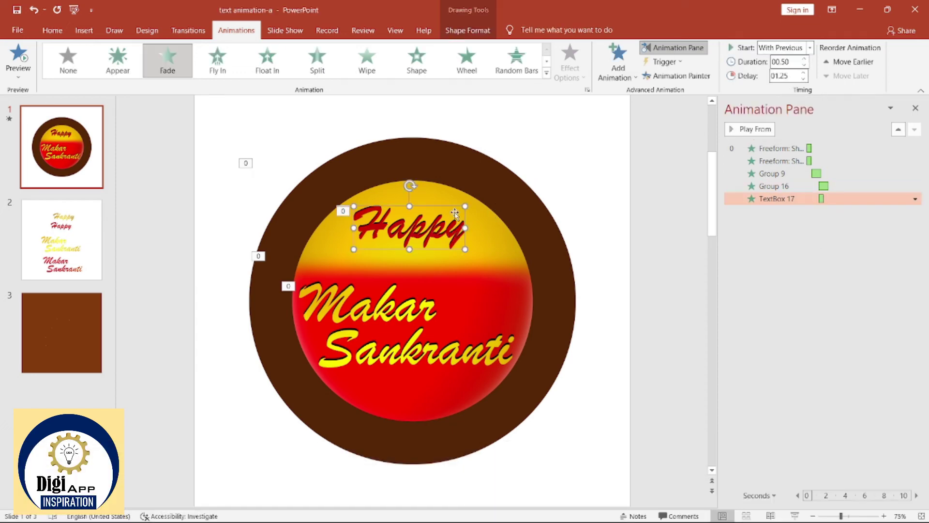
Step: Add the Blink effect from More Emphasis Effects to the Happy text
click(627, 71)
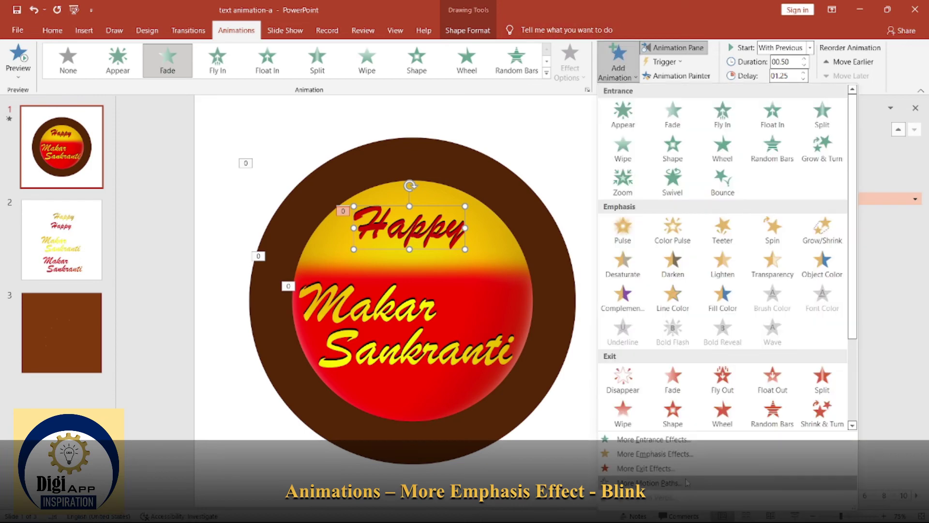
click(680, 454)
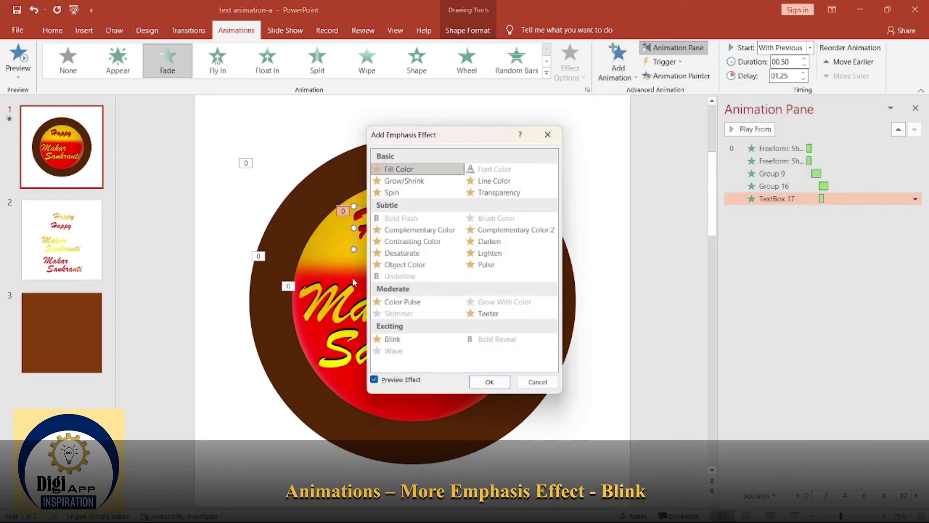
click(392, 339)
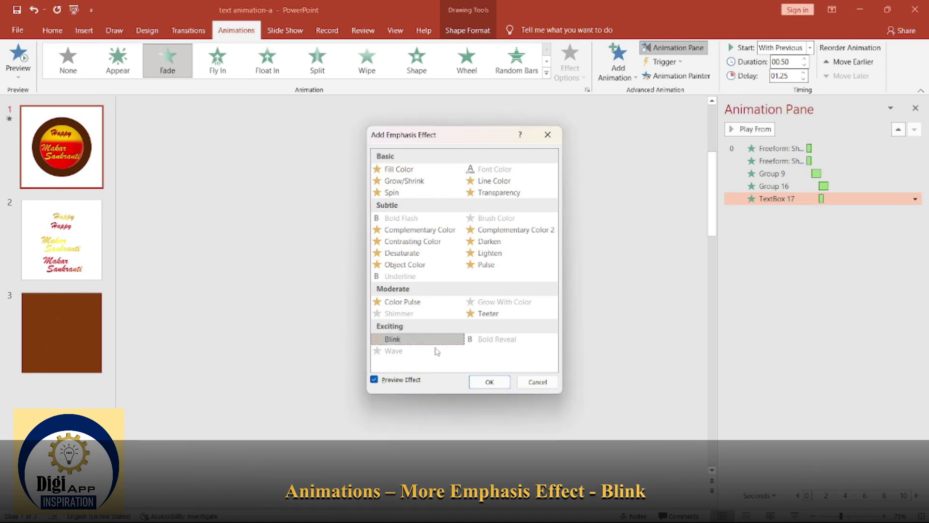
click(485, 387)
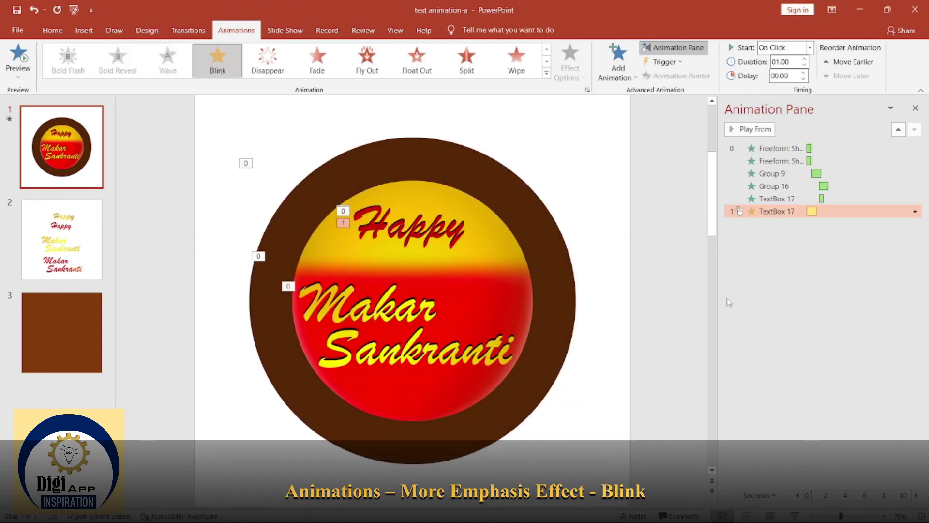
Step: Set Happy's Blink timing to With Previous, 1.75 s delay, repeating Until End of Slide
click(915, 211)
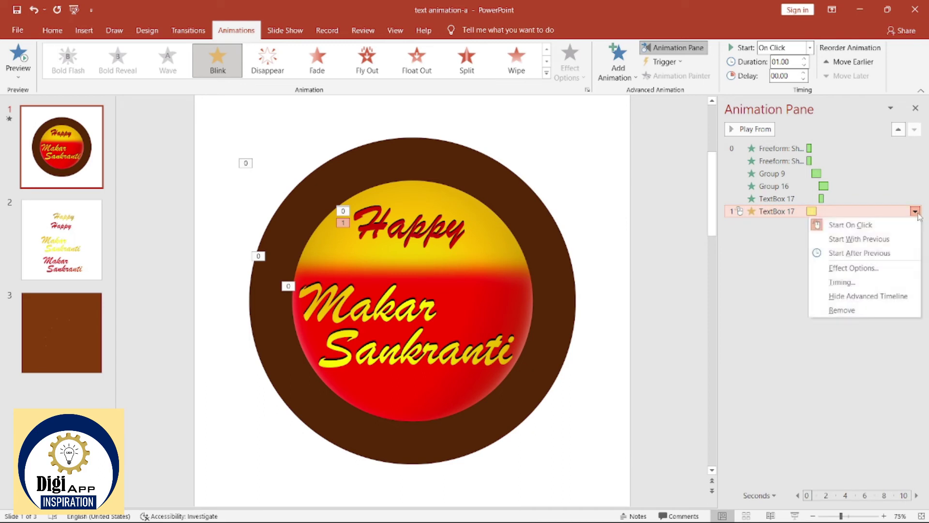
click(853, 280)
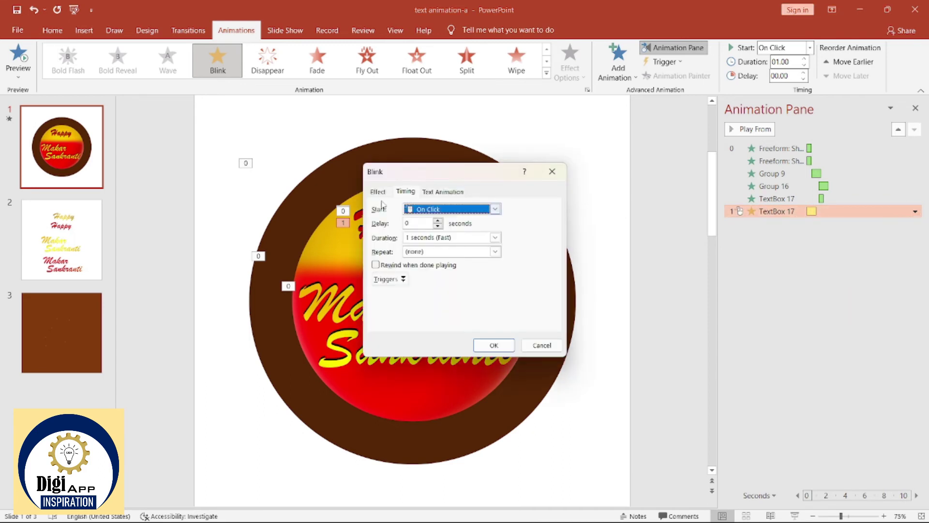
click(496, 210)
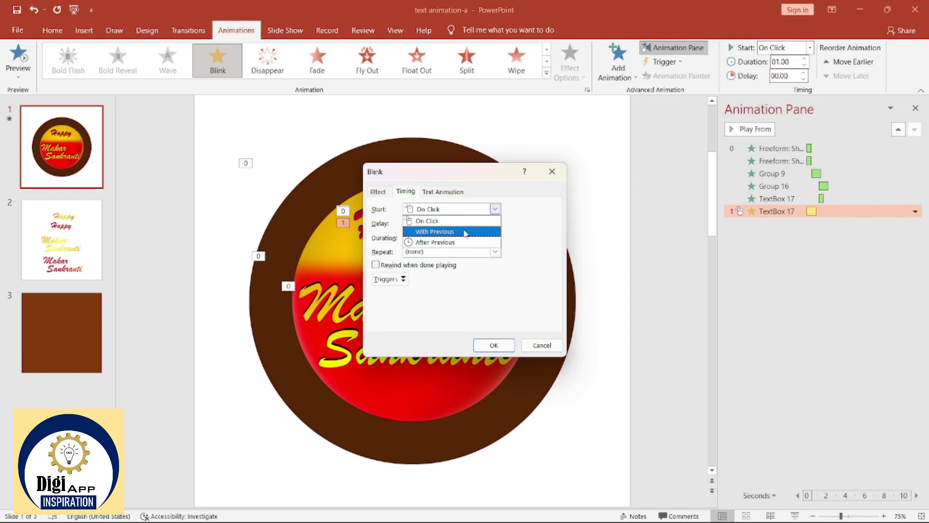
click(466, 231)
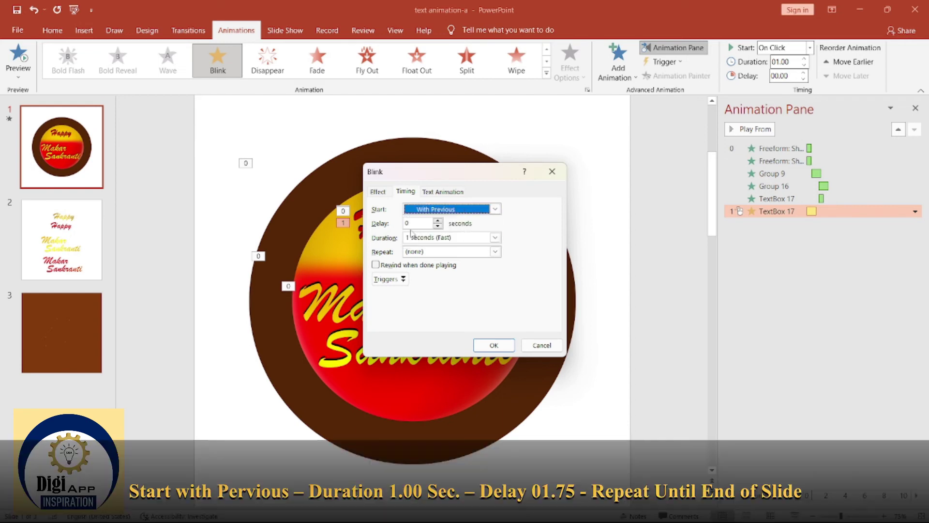
key(Tab)
text(1.75)
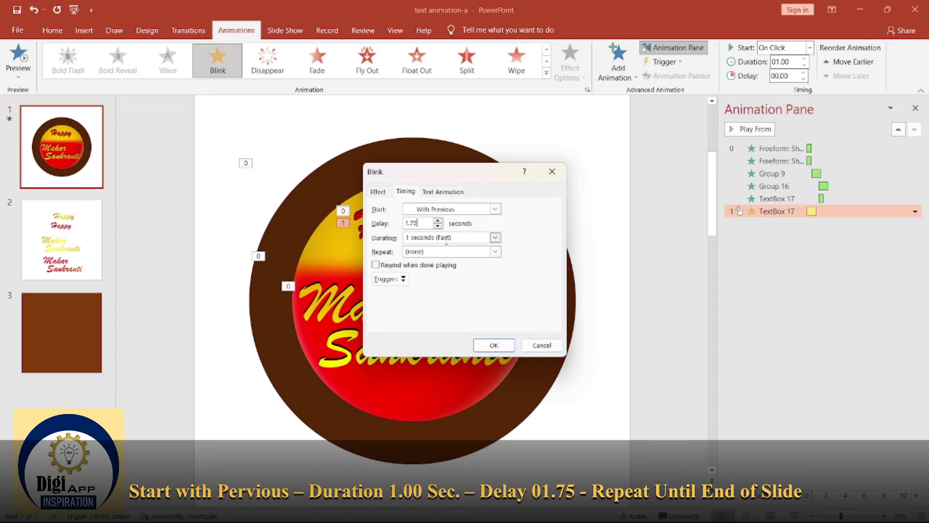
click(494, 252)
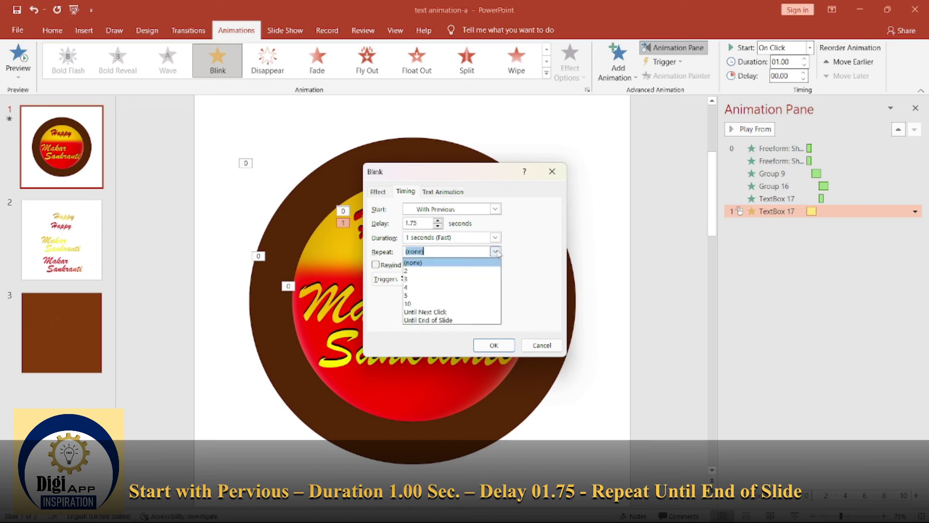
click(453, 320)
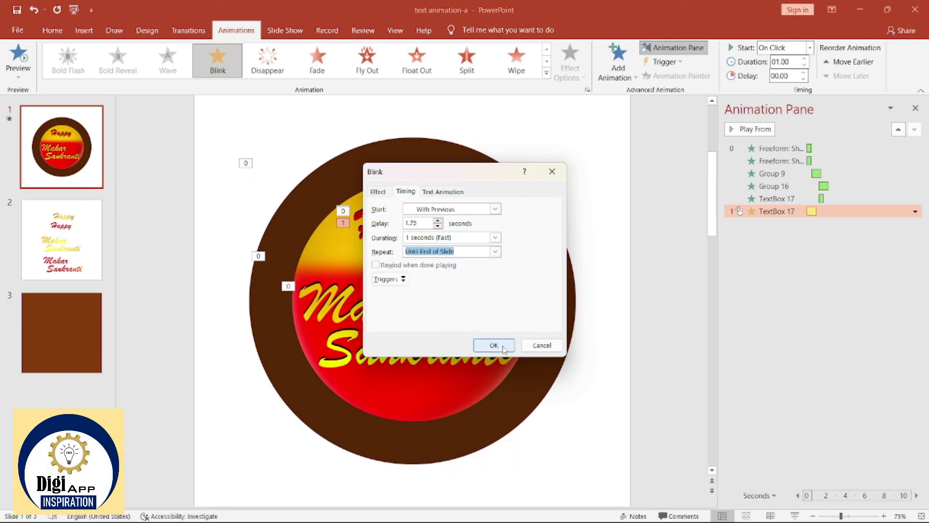
click(494, 345)
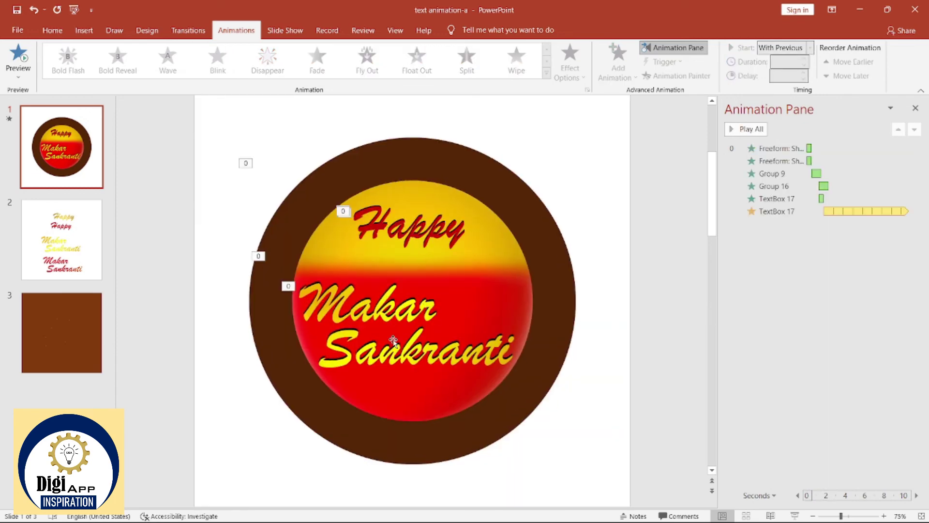
Step: Apply Fade to Makar Sankranti, With Previous, 0.50 s duration, delay lowered to 1.25 s
click(429, 306)
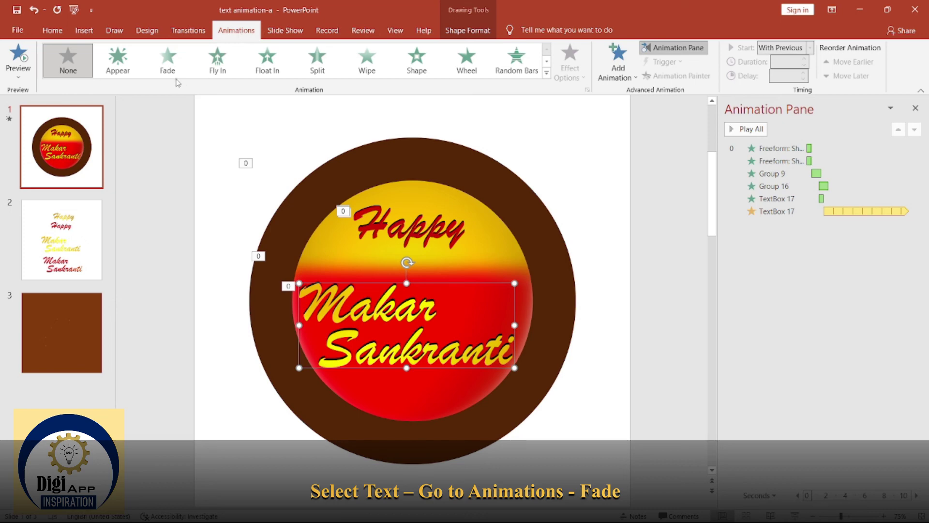
click(167, 67)
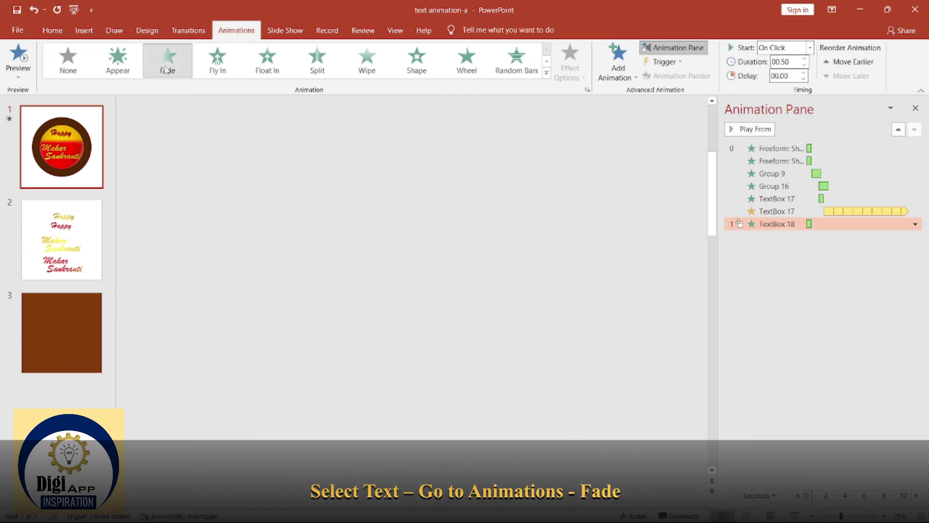
click(811, 47)
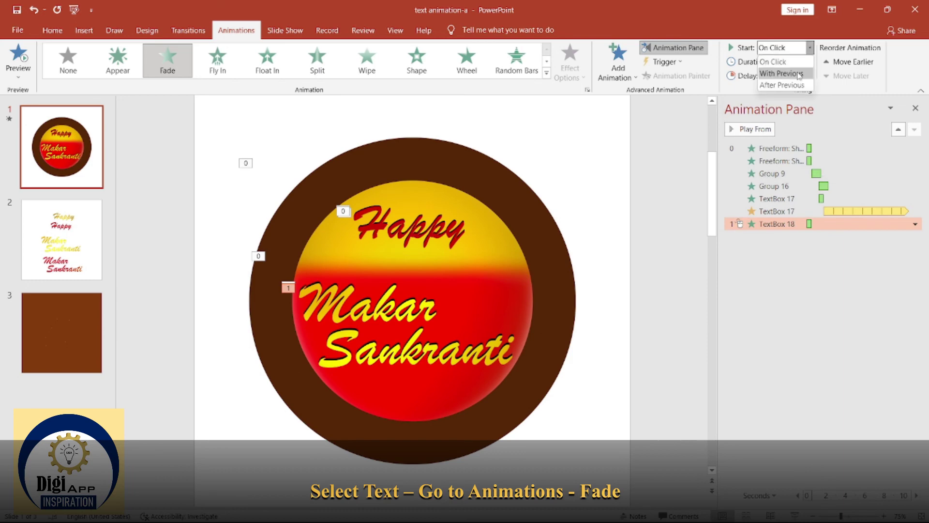
click(776, 67)
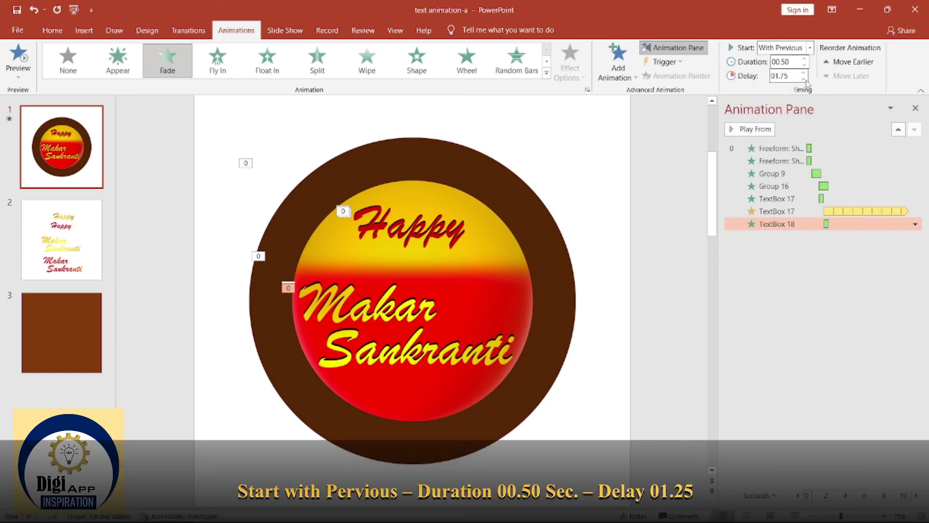
click(803, 80)
click(804, 80)
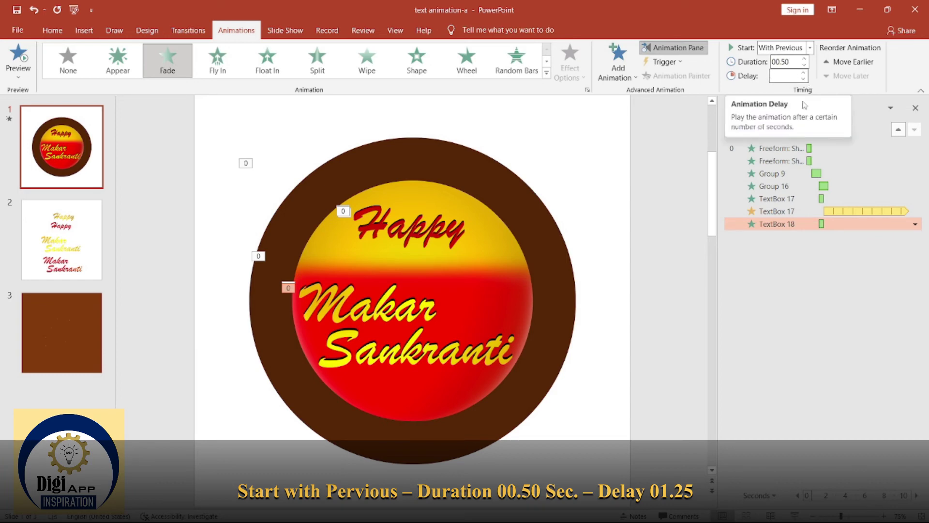
click(829, 288)
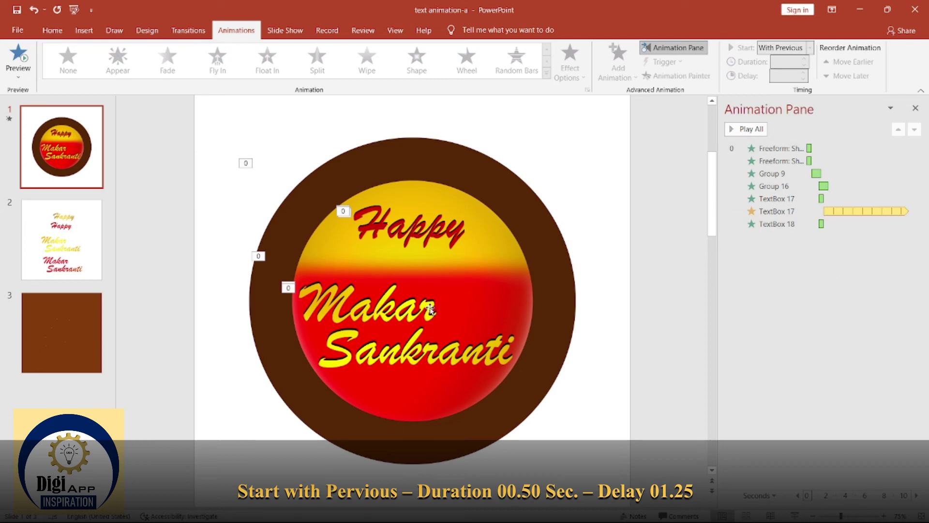
click(443, 332)
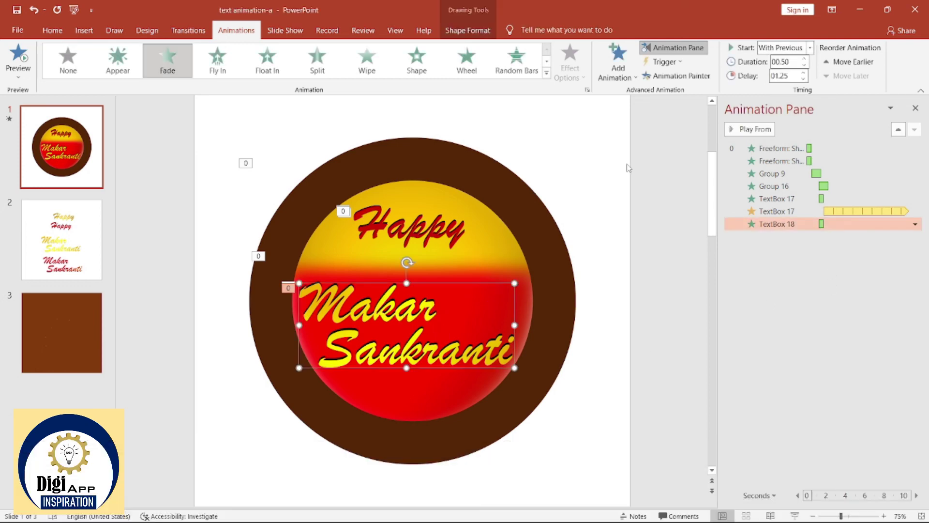
Step: Add the Blink emphasis effect to the Makar Sankranti text
click(629, 68)
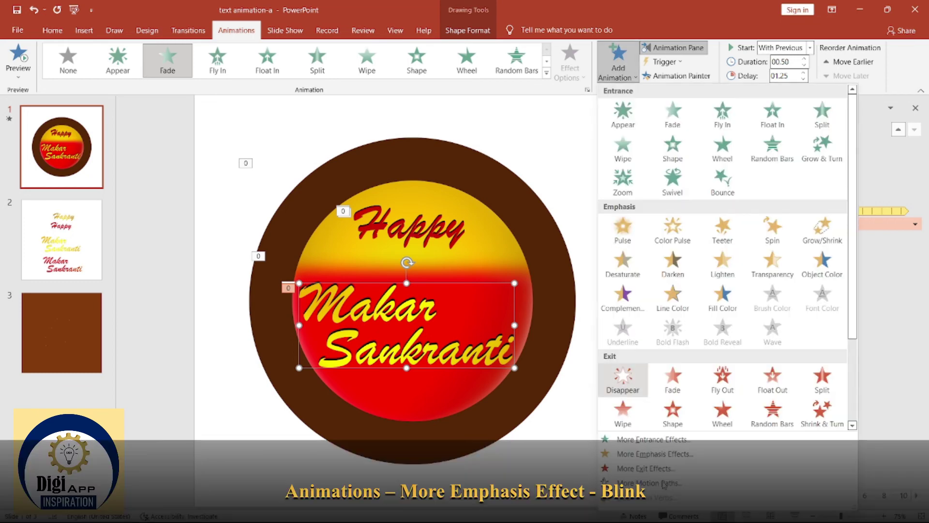
click(681, 455)
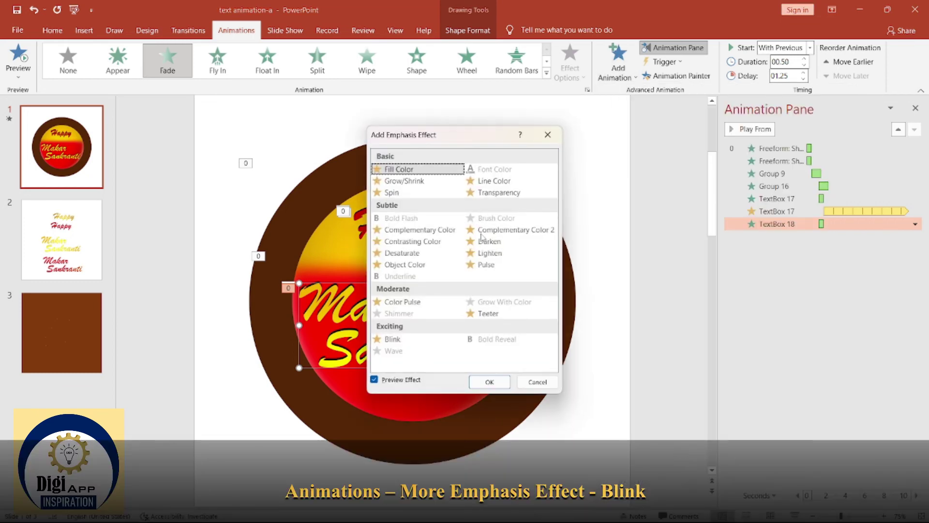
click(393, 339)
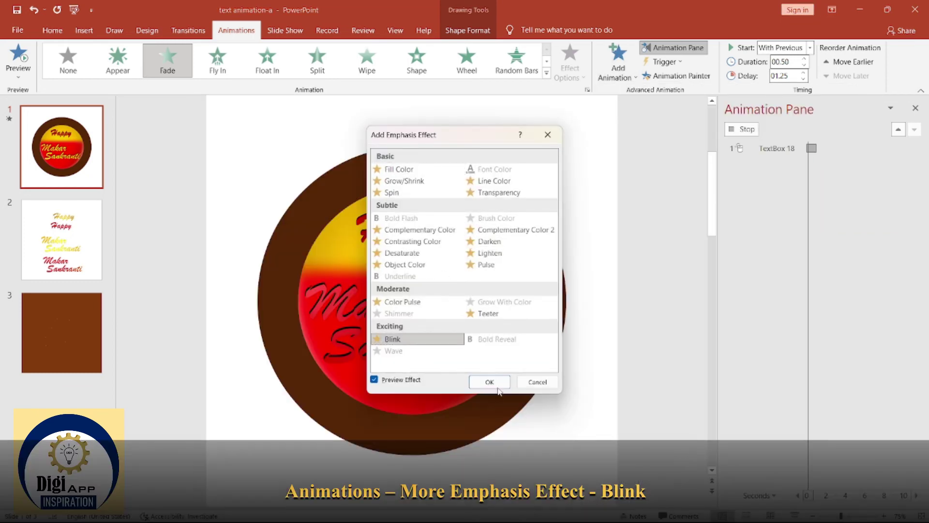
click(494, 381)
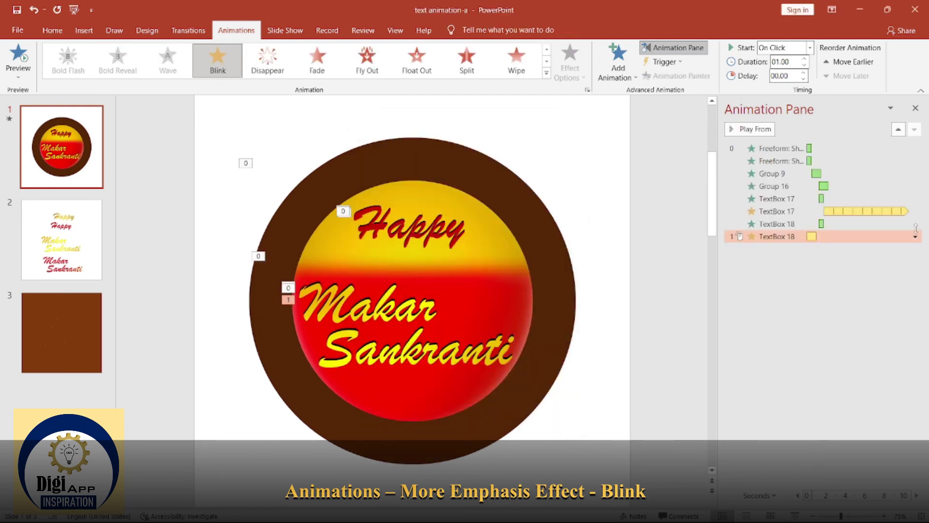
Step: Time Makar Sankranti's Blink With Previous, 1.80 s delay, Until End of Slide; then view slide 3
key(alt+Down)
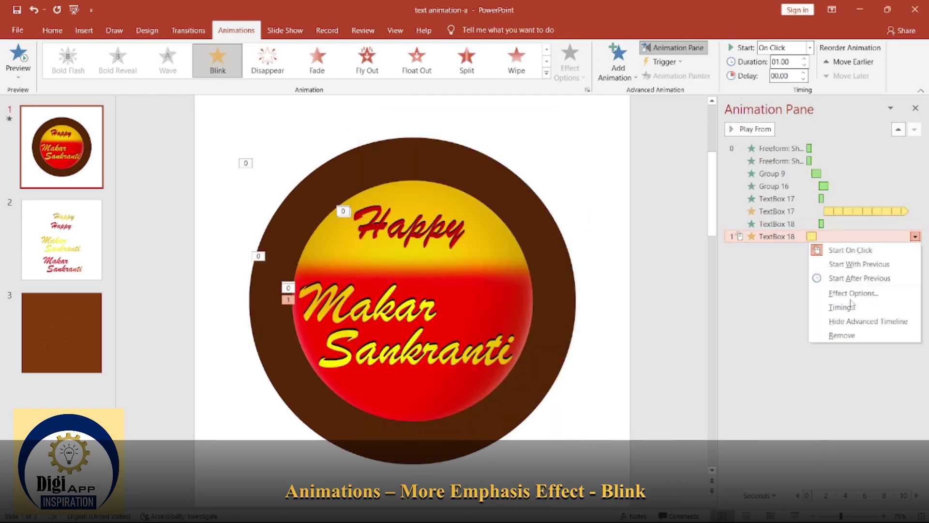
click(842, 308)
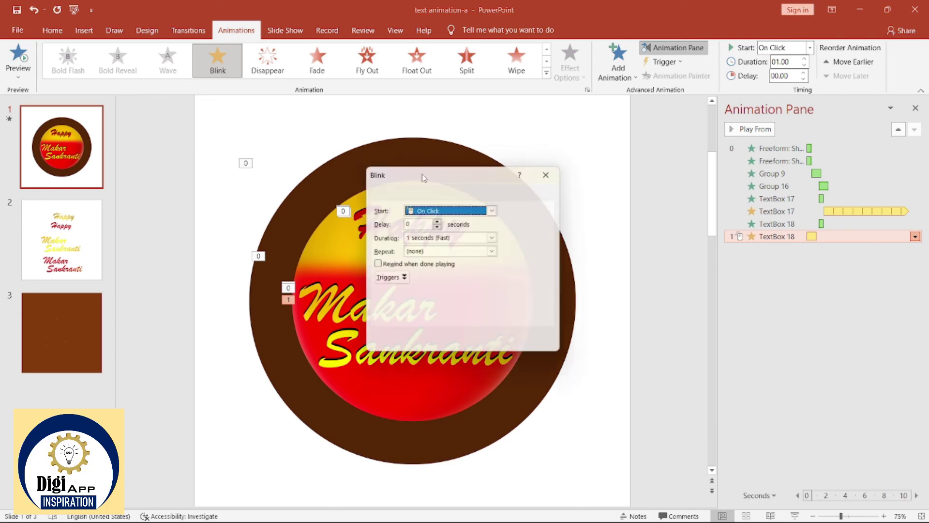
click(495, 209)
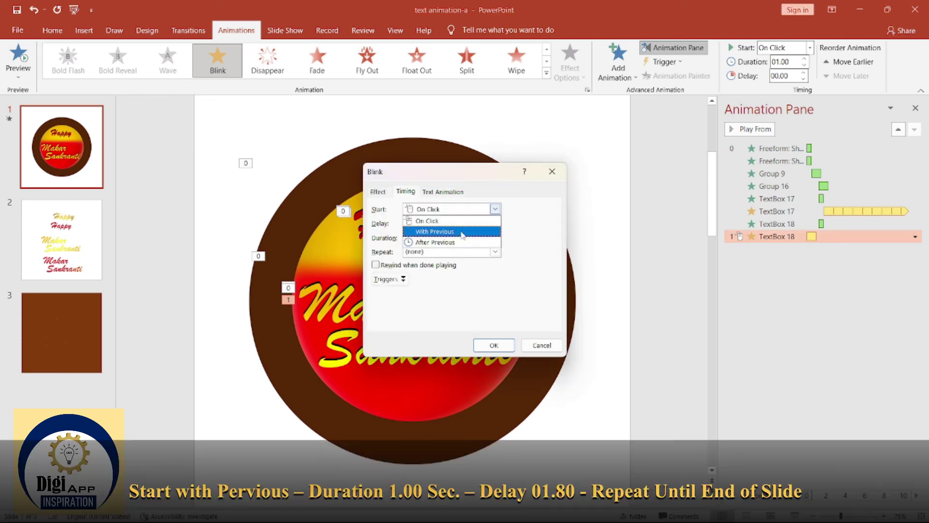
click(462, 232)
click(423, 224)
text(1.8)
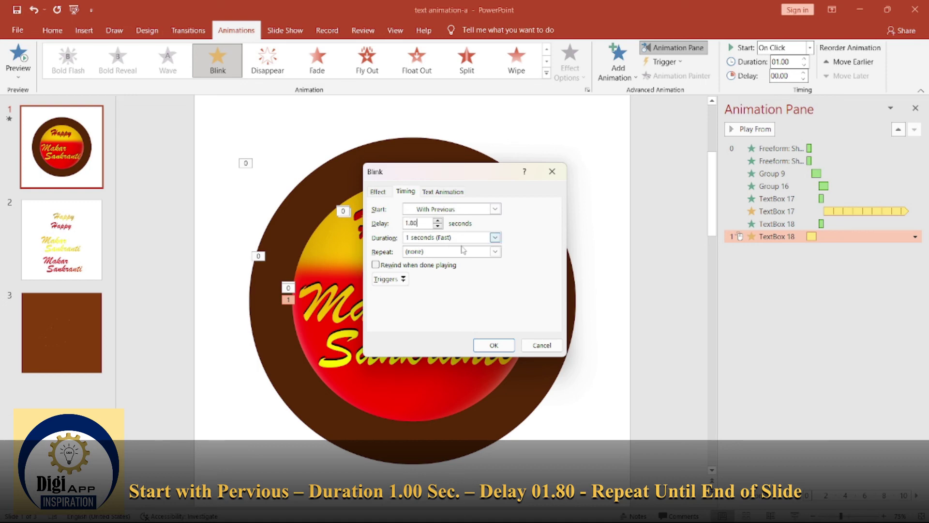
click(495, 251)
click(457, 320)
click(494, 345)
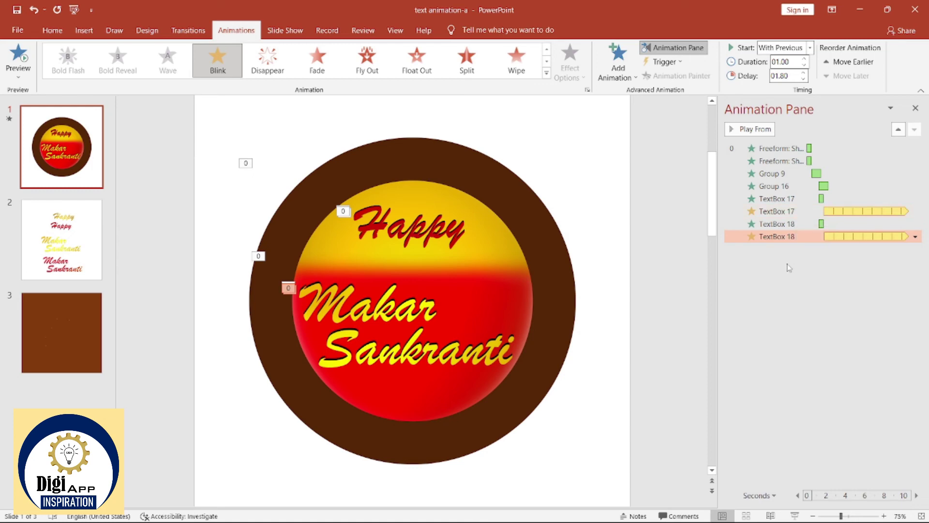
click(74, 331)
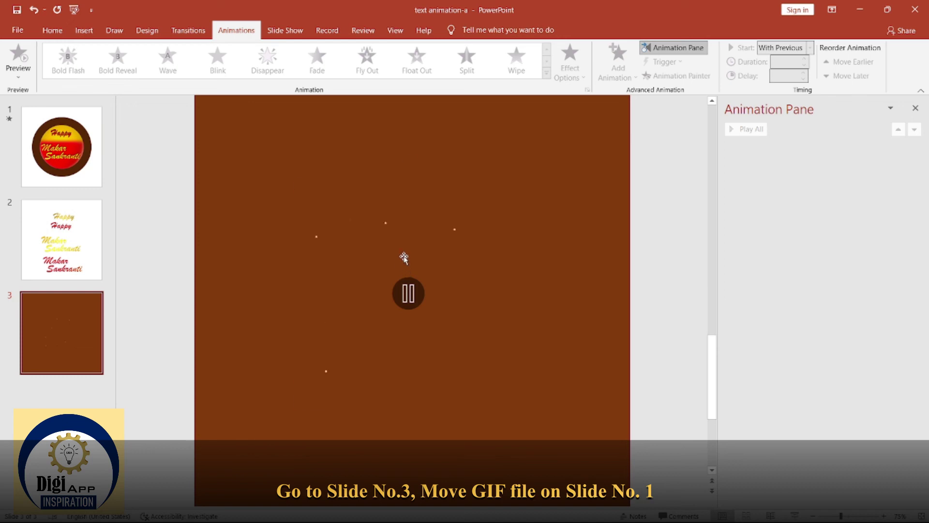
Step: Copy the sparkle GIF from slide 3 and paste it onto slide 1
click(404, 256)
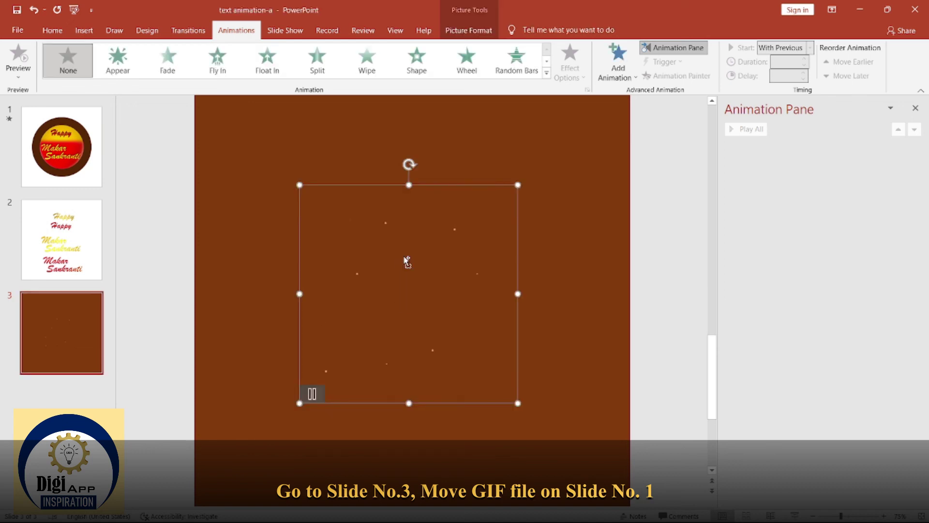
click(89, 119)
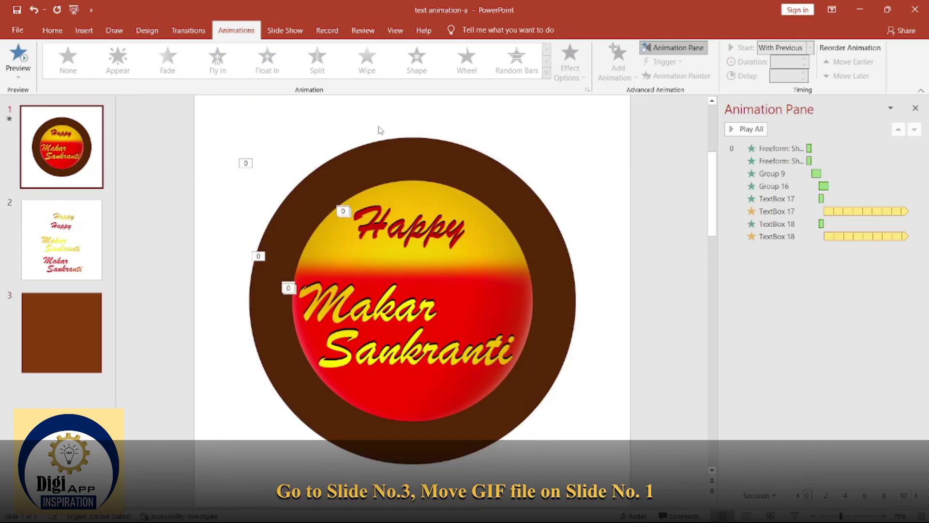
key(ctrl+v)
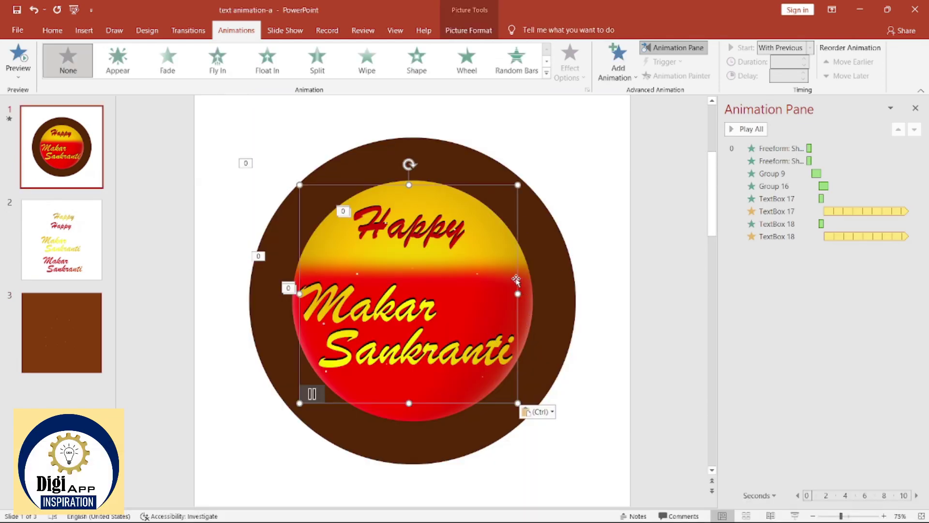
Step: Position the GIF so it covers the centre of the yellow-and-red badge circle
drag(522, 290, 508, 363)
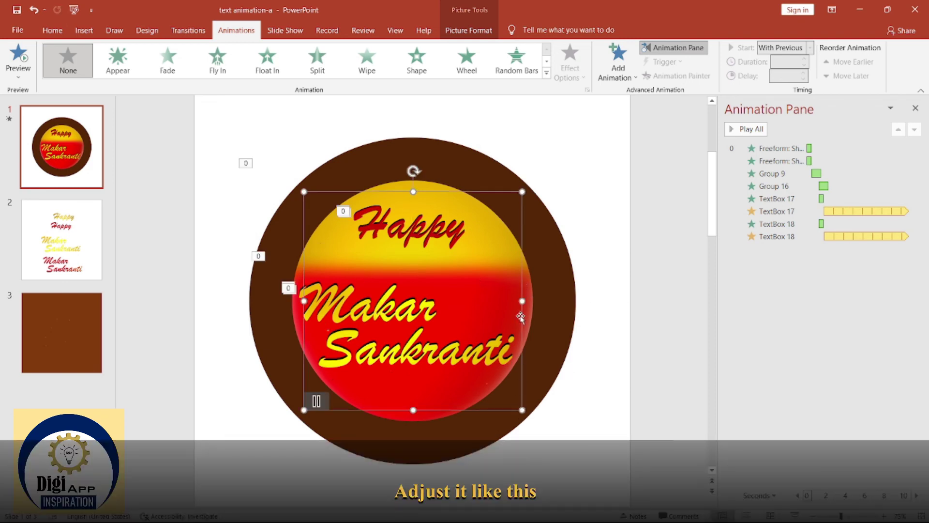
drag(524, 319, 525, 320)
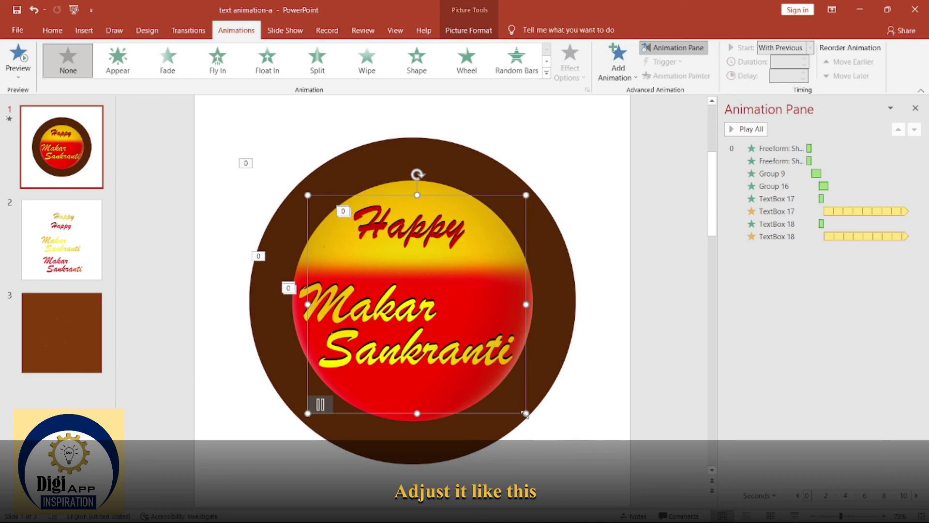
click(526, 415)
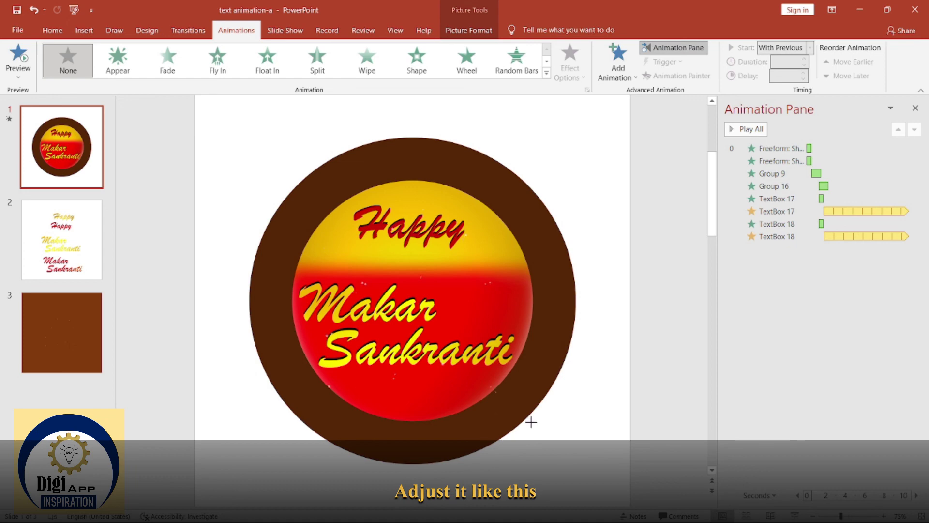
click(536, 280)
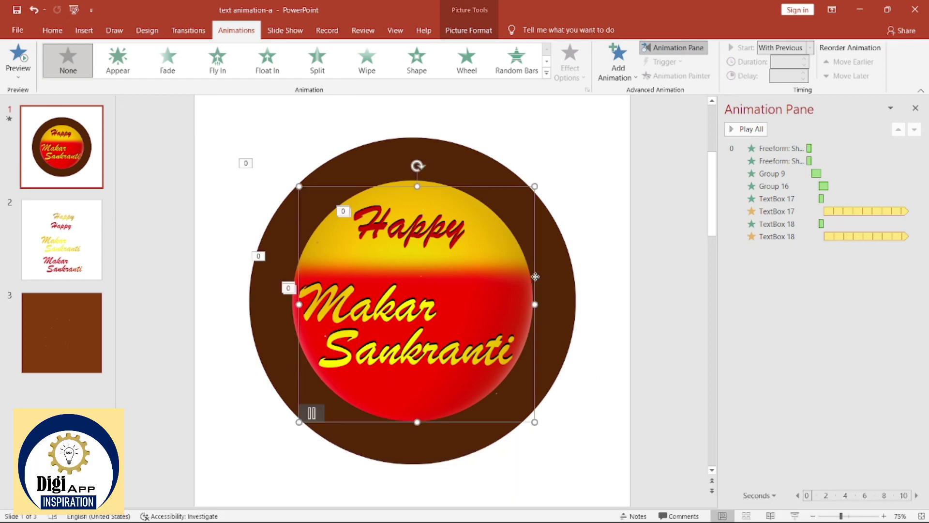
drag(535, 283, 535, 278)
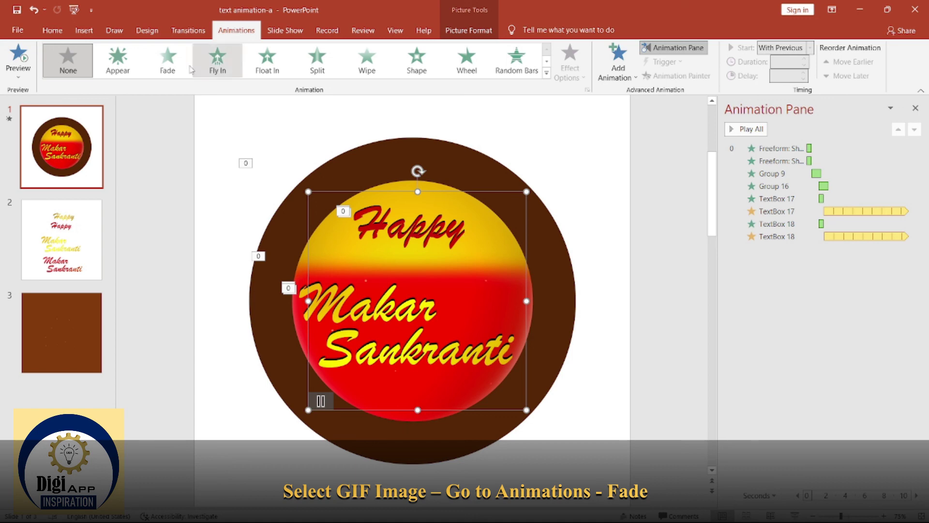
Step: Give the GIF a Fade entrance that starts With Previous after a 01.75 s delay
click(168, 61)
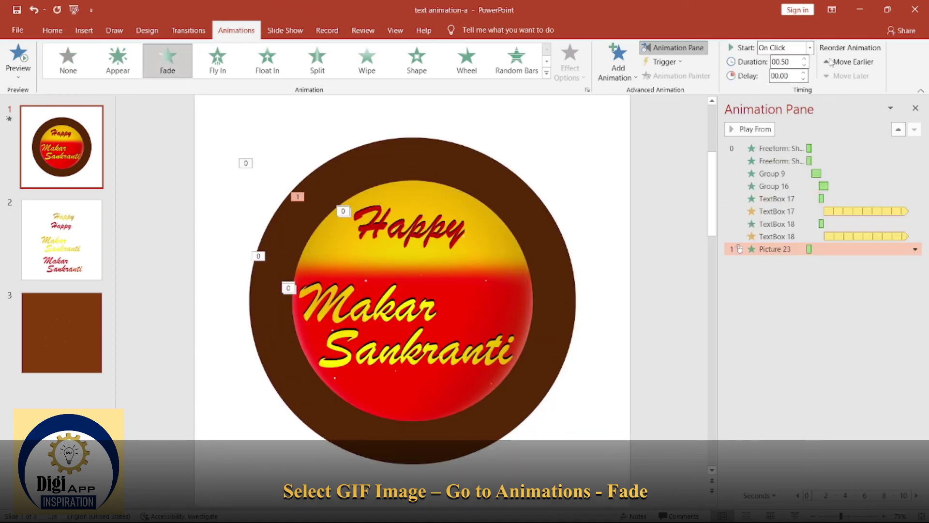
click(811, 48)
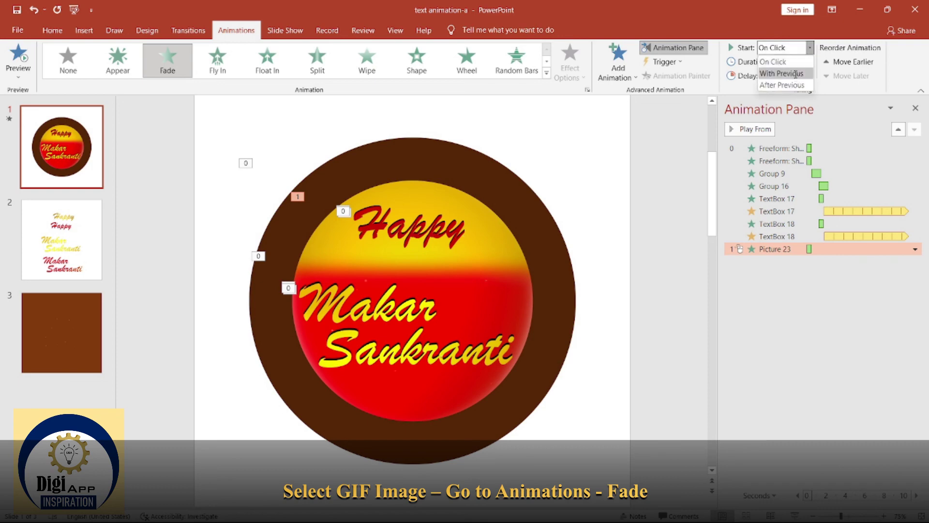
click(777, 71)
double_click(787, 76)
text(01.80)
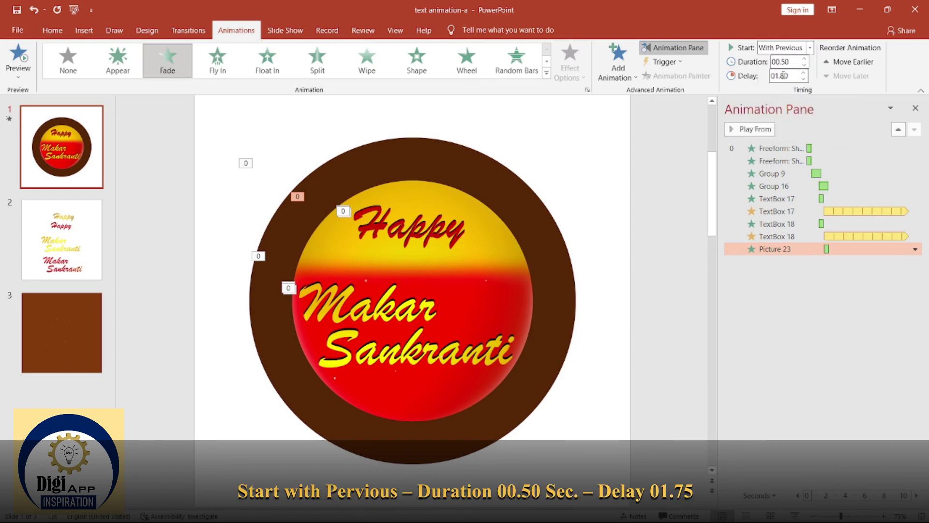
double_click(789, 76)
text(01.75)
click(647, 339)
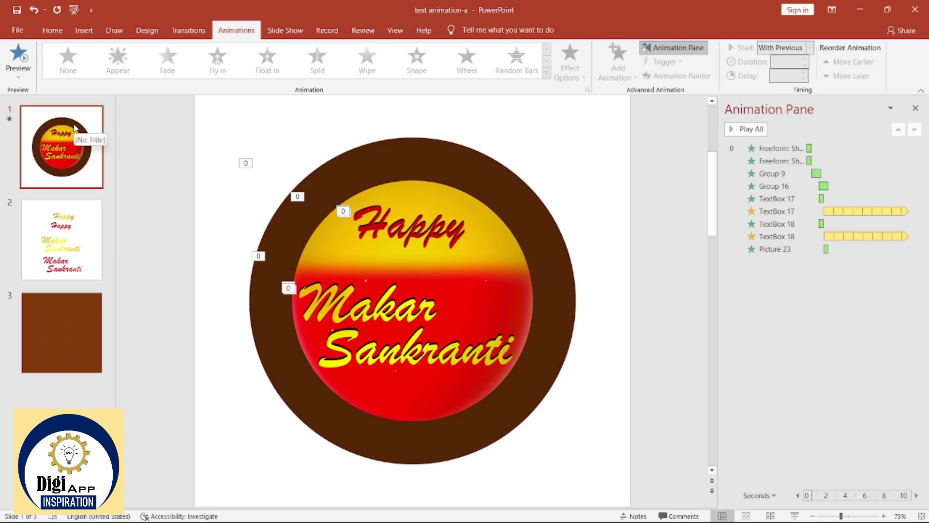
Step: Keep a duplicate of slide 1, then delete the brown hollow ring from the original
right_click(92, 126)
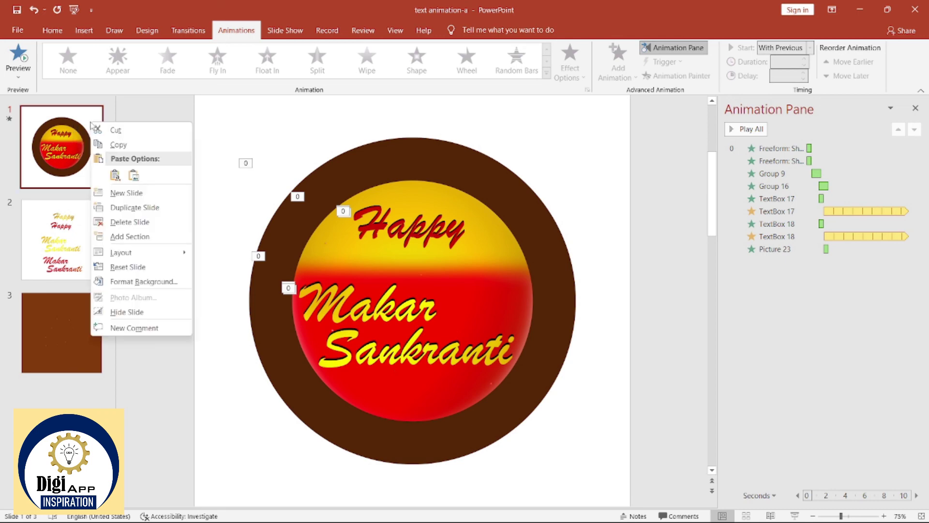
key(Escape)
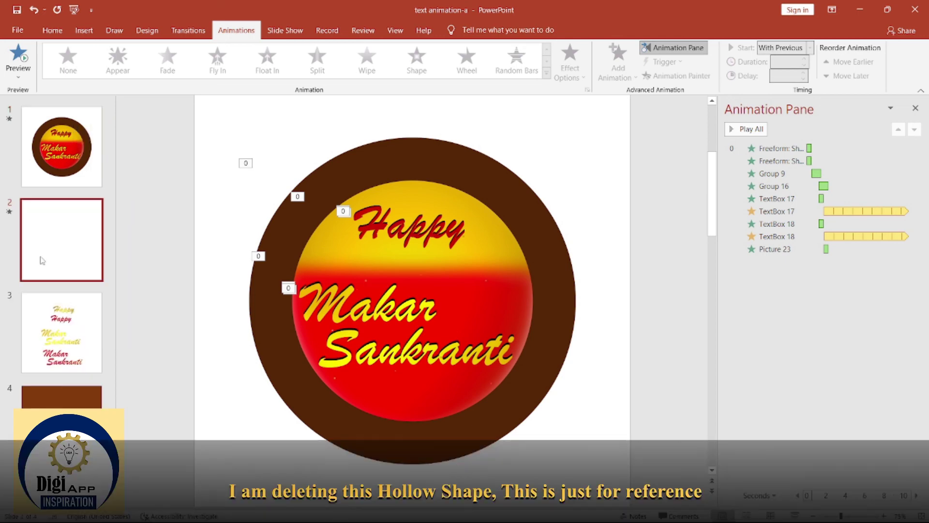
click(90, 125)
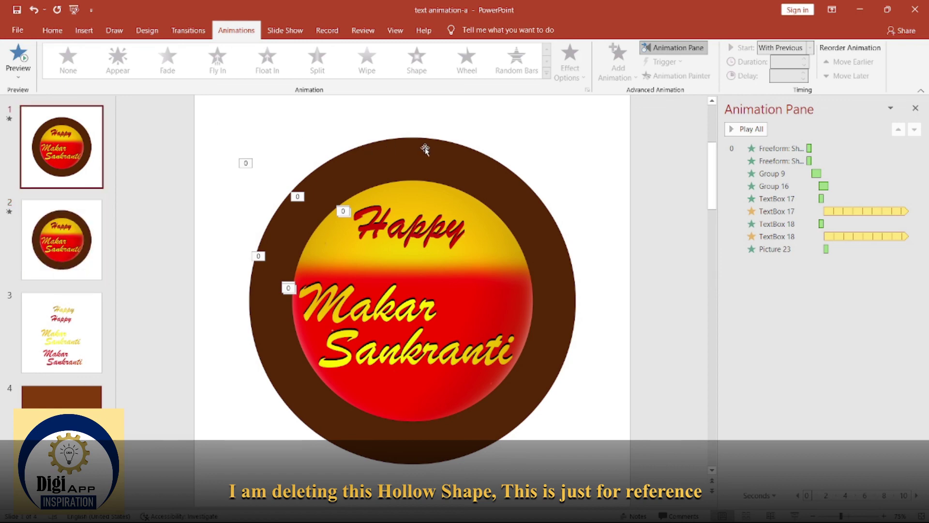
click(445, 147)
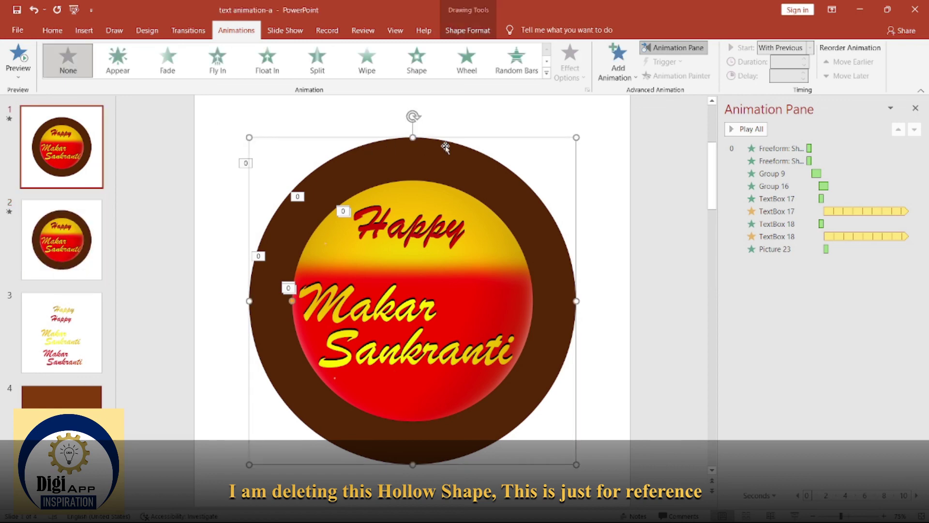
key(Delete)
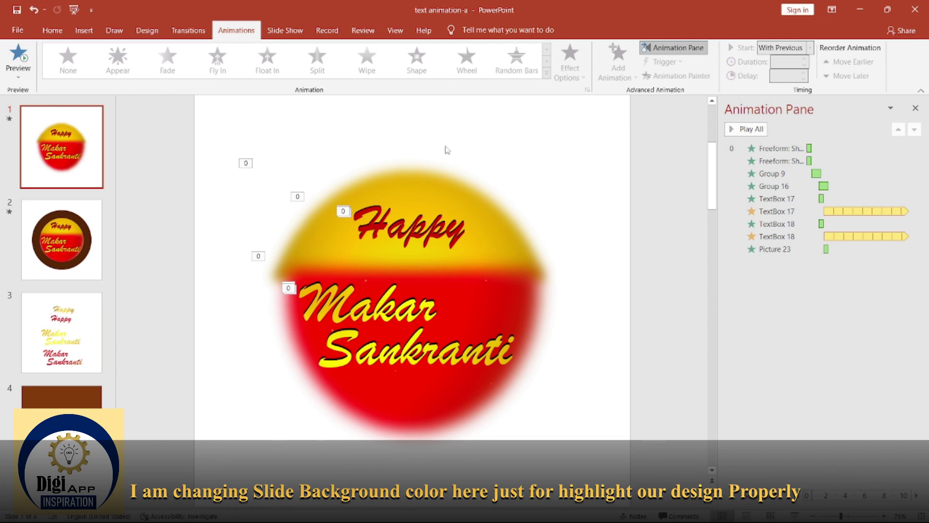
Step: Fill slide 1's background with solid dark blue and start the slide show from it
click(147, 31)
click(881, 64)
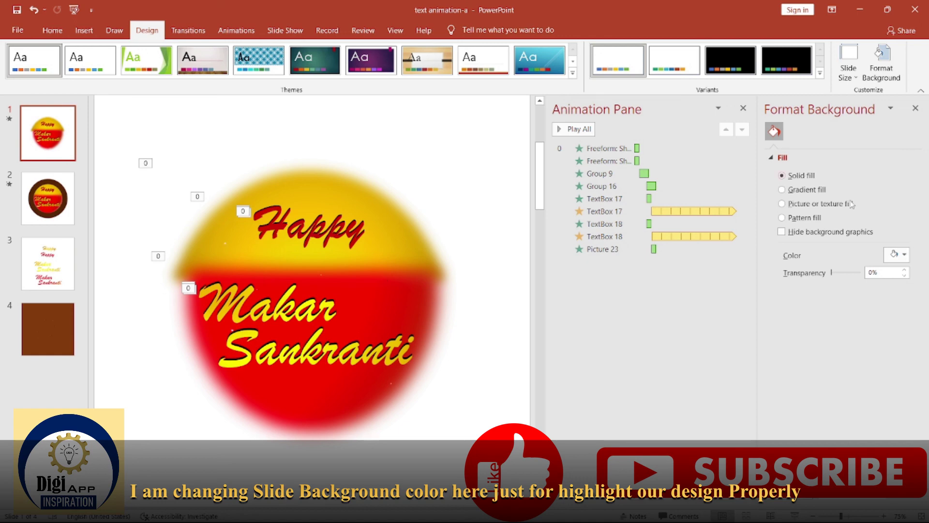
click(899, 253)
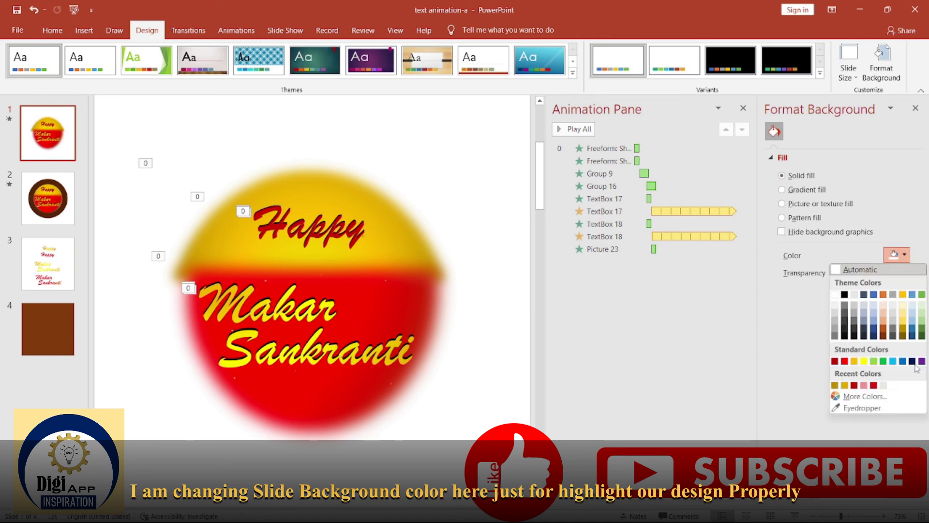
click(913, 363)
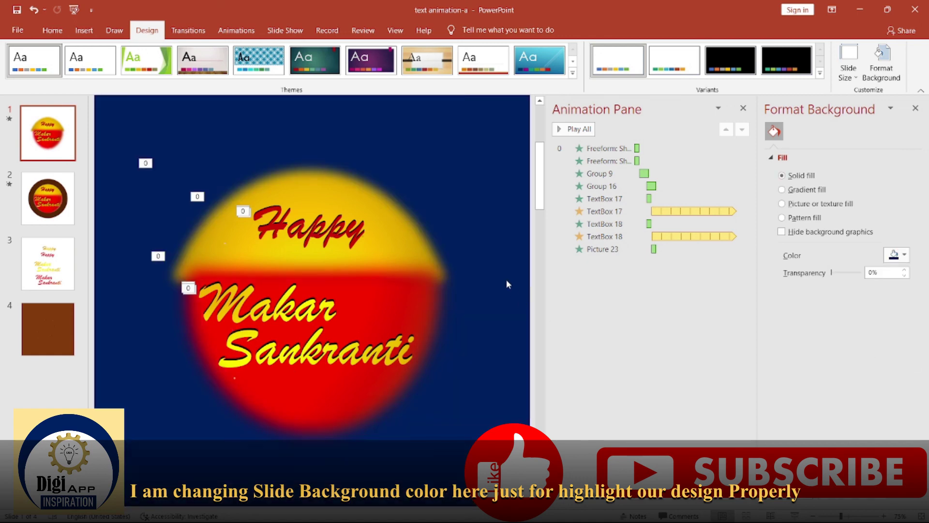
click(915, 108)
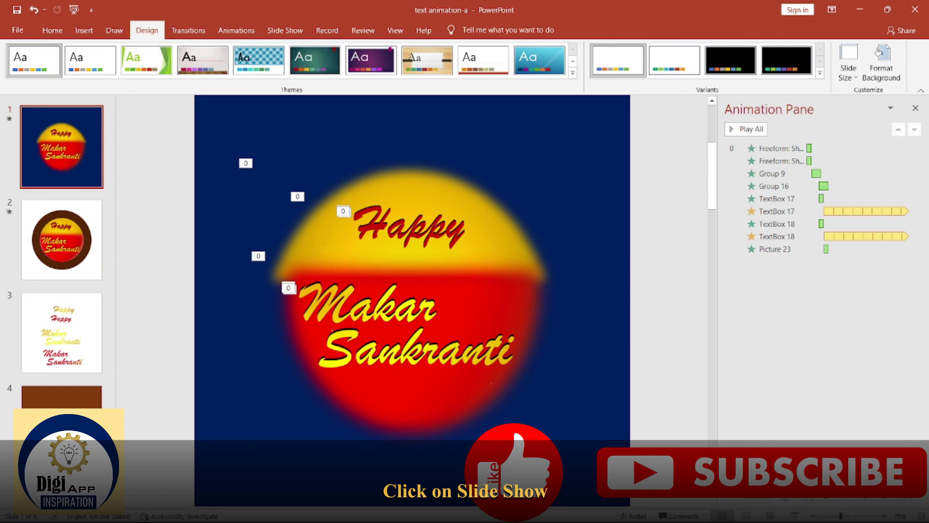
click(795, 515)
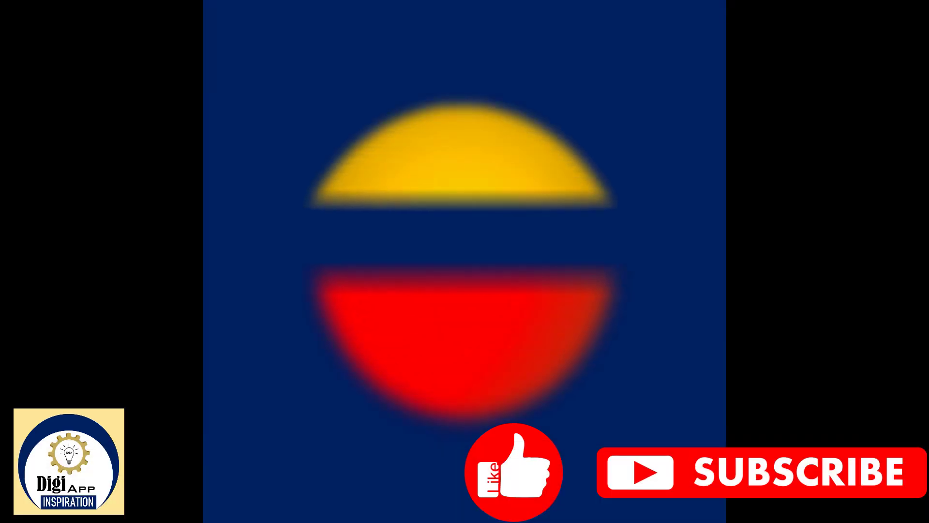